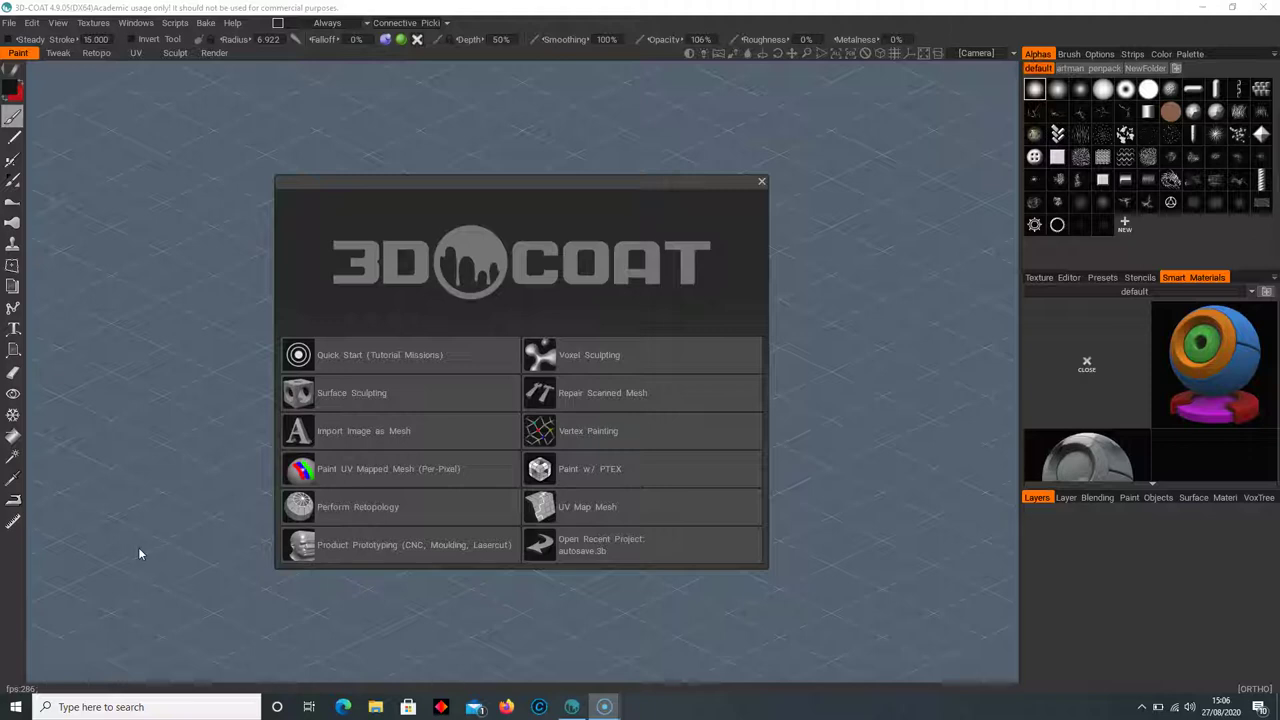
Start a new Voxel Sculpting scene from the cube primitive and shift its tool options clear of the viewport controls
left_click(586, 359)
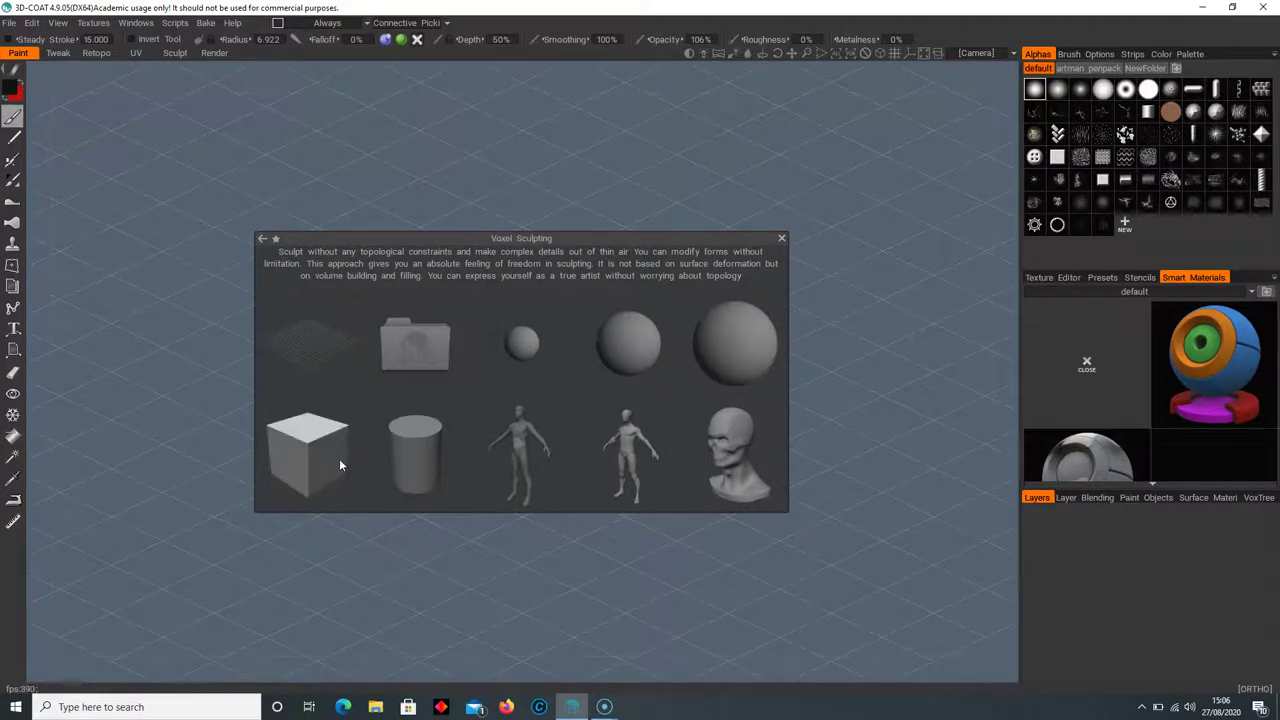
left_click(330, 455)
left_click_drag(597, 515, 724, 508)
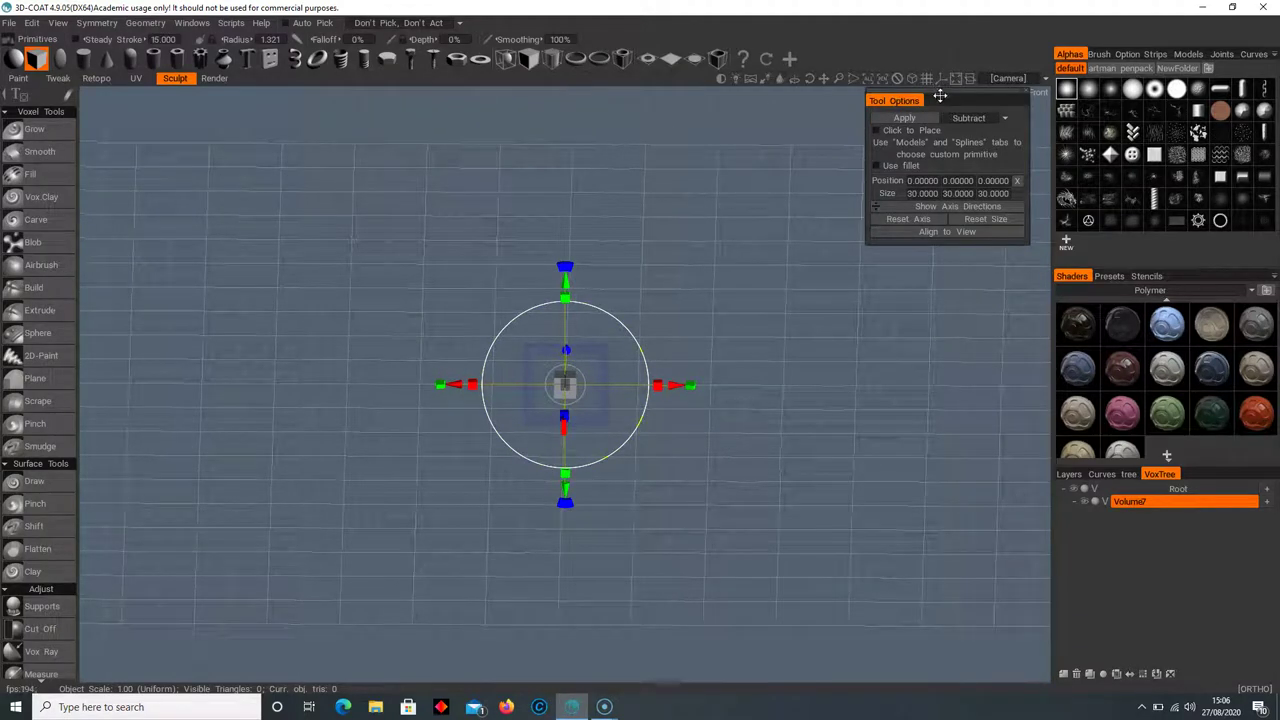
left_click_drag(940, 95, 954, 149)
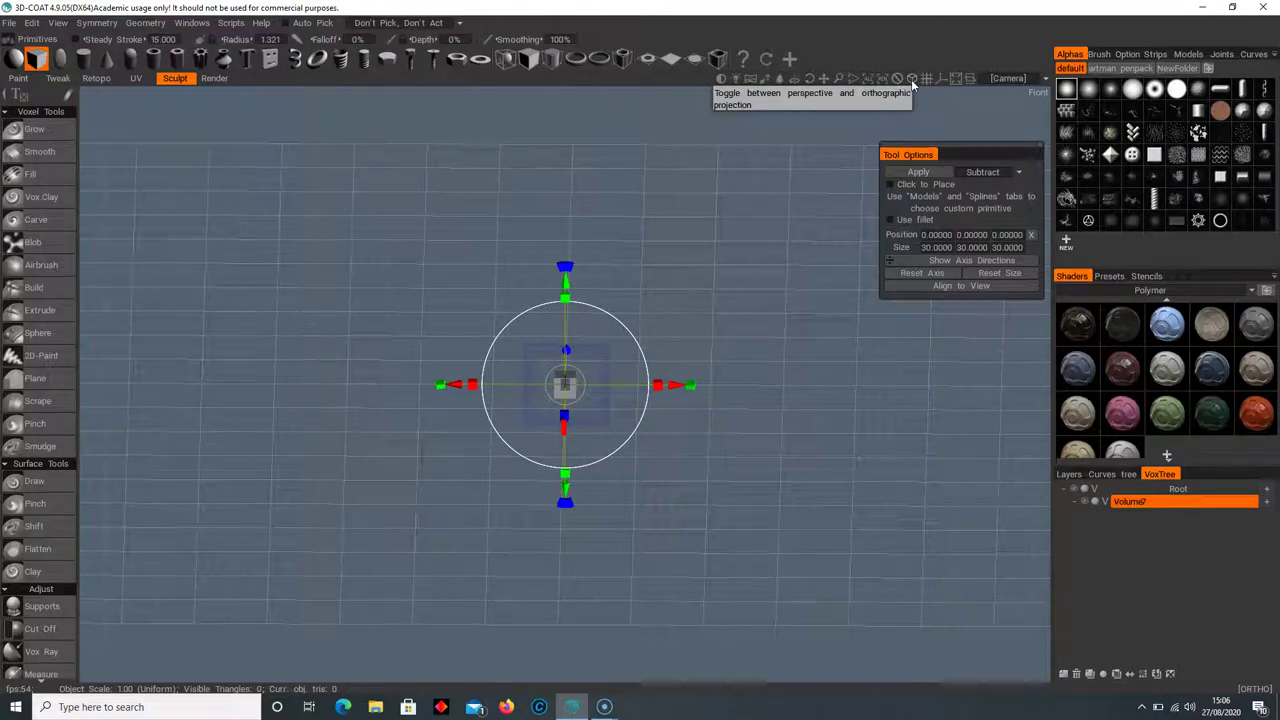
Compare the perspective and orthographic projections of the viewport, finishing in orthographic
left_click(911, 79)
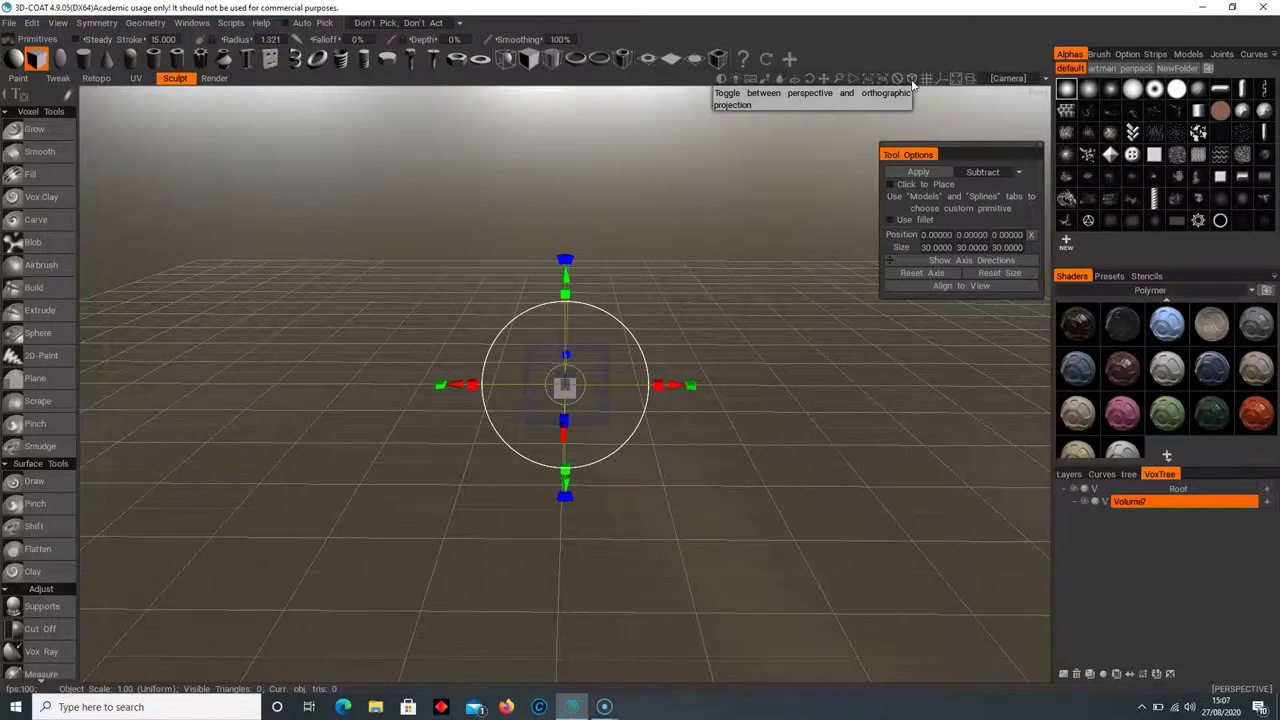
left_click(911, 80)
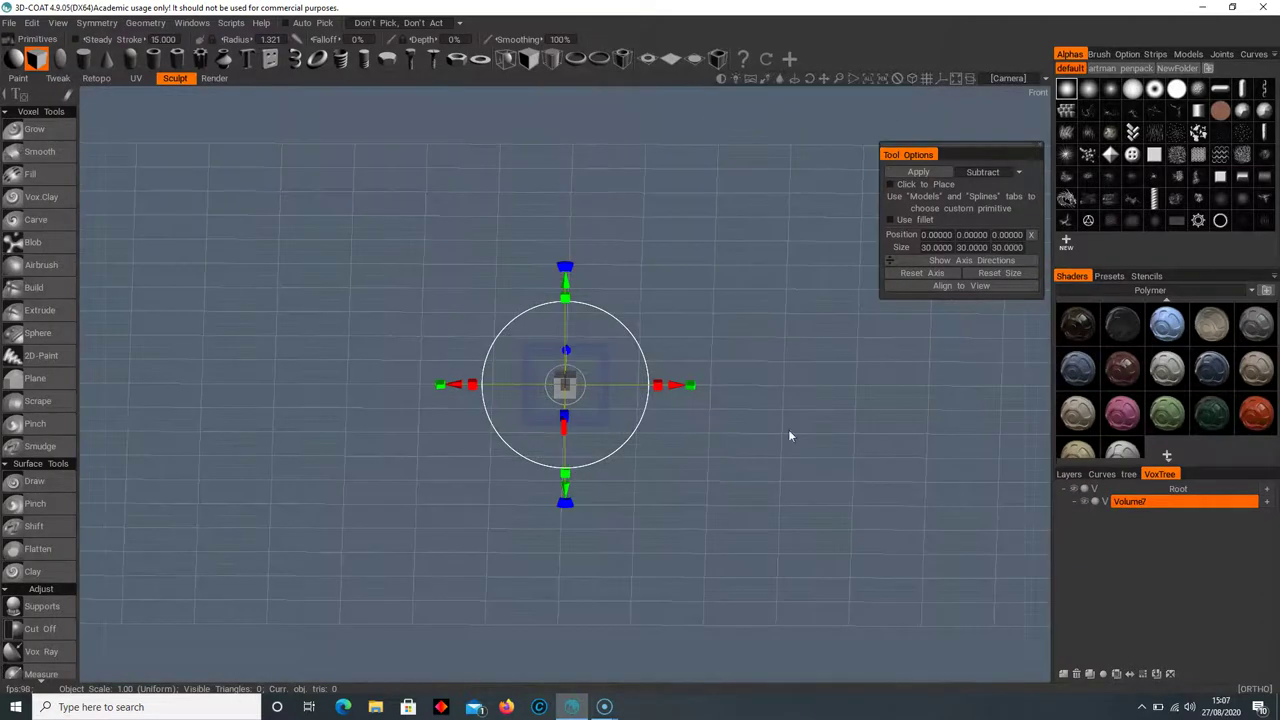
left_click_drag(725, 457, 719, 443)
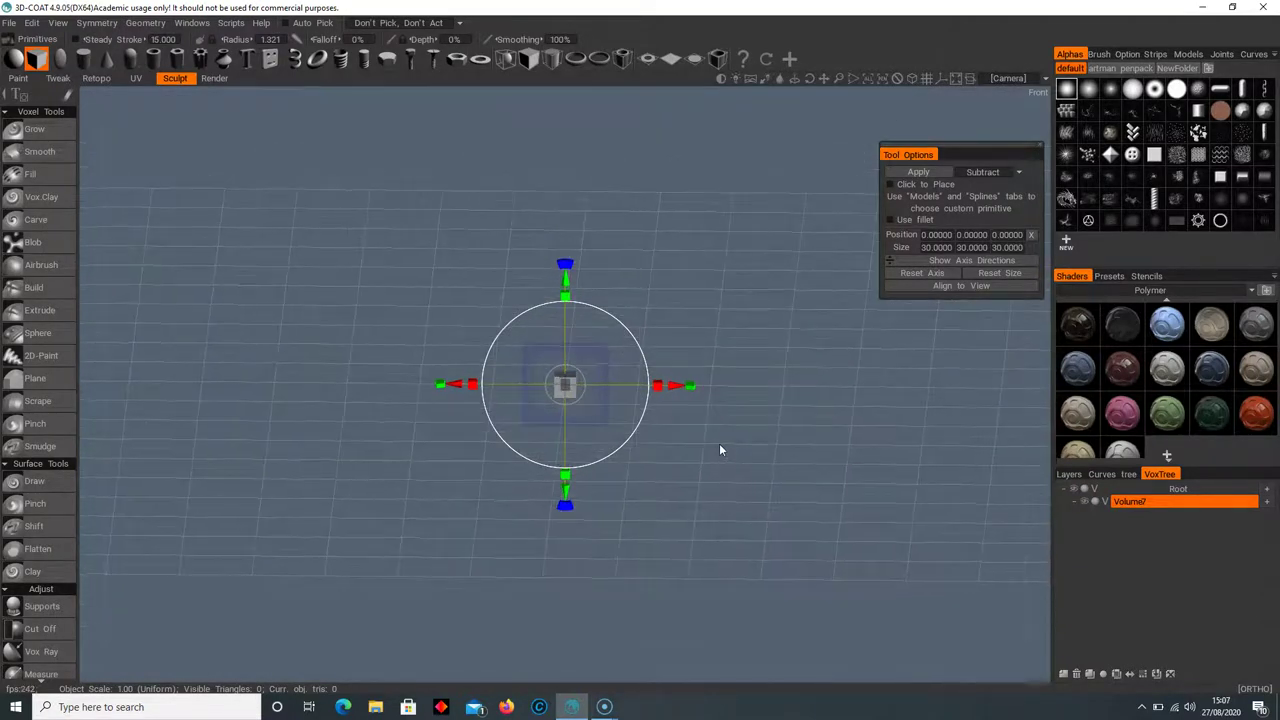
Scale the cube primitive uniformly to about 260 and raise it above the grid to about 146 on the vertical axis
right_click_drag(752, 465, 1096, 464)
right_click_drag(599, 482, 770, 503)
left_click_drag(567, 393, 722, 381)
right_click_drag(961, 447, 582, 452)
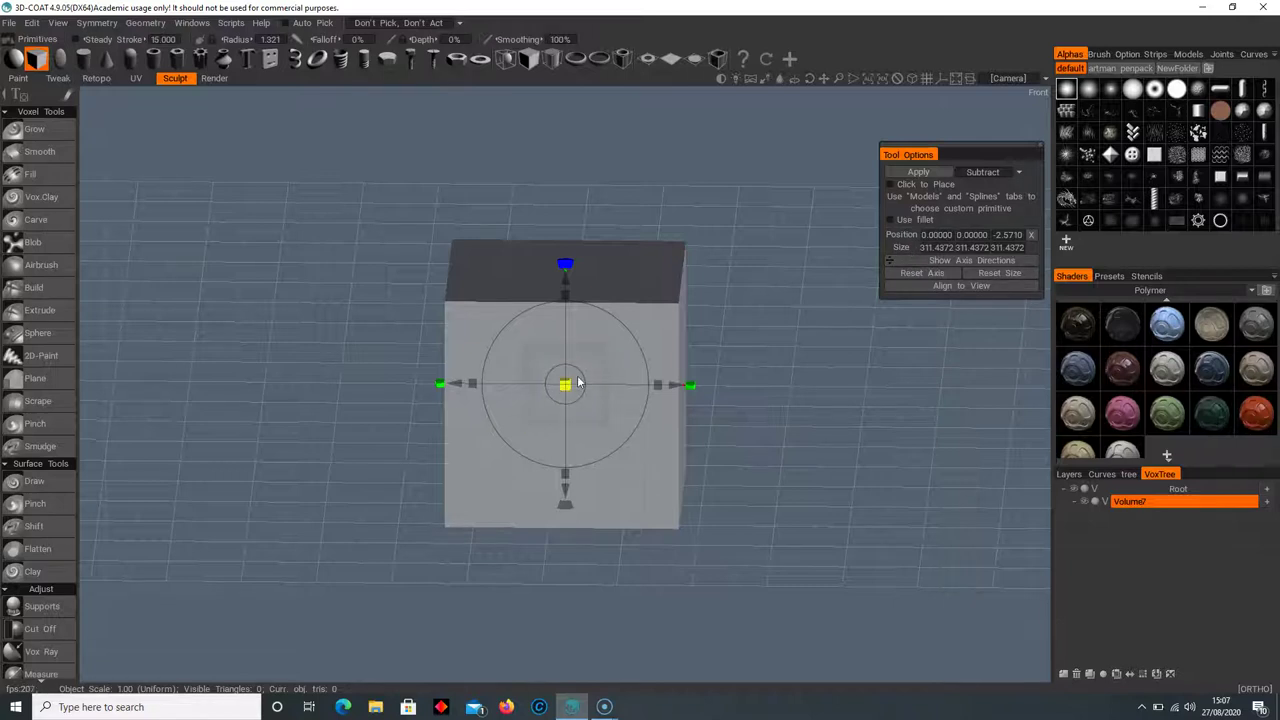
left_click_drag(565, 384, 546, 384)
left_click_drag(784, 543, 887, 524)
left_click_drag(564, 283, 565, 175)
left_click_drag(667, 438, 710, 457)
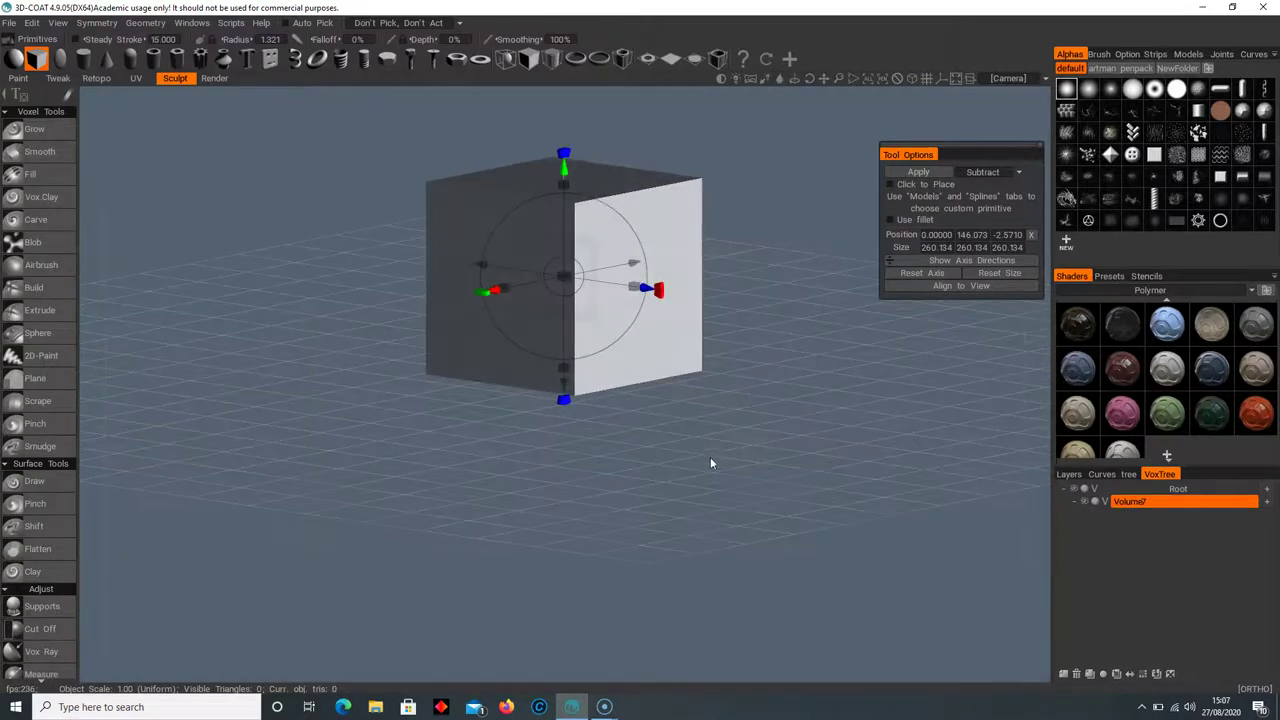
Set the primitive's operation to Add, apply the cube to the volume, and leave the Primitives tool for Grow
left_click(1019, 174)
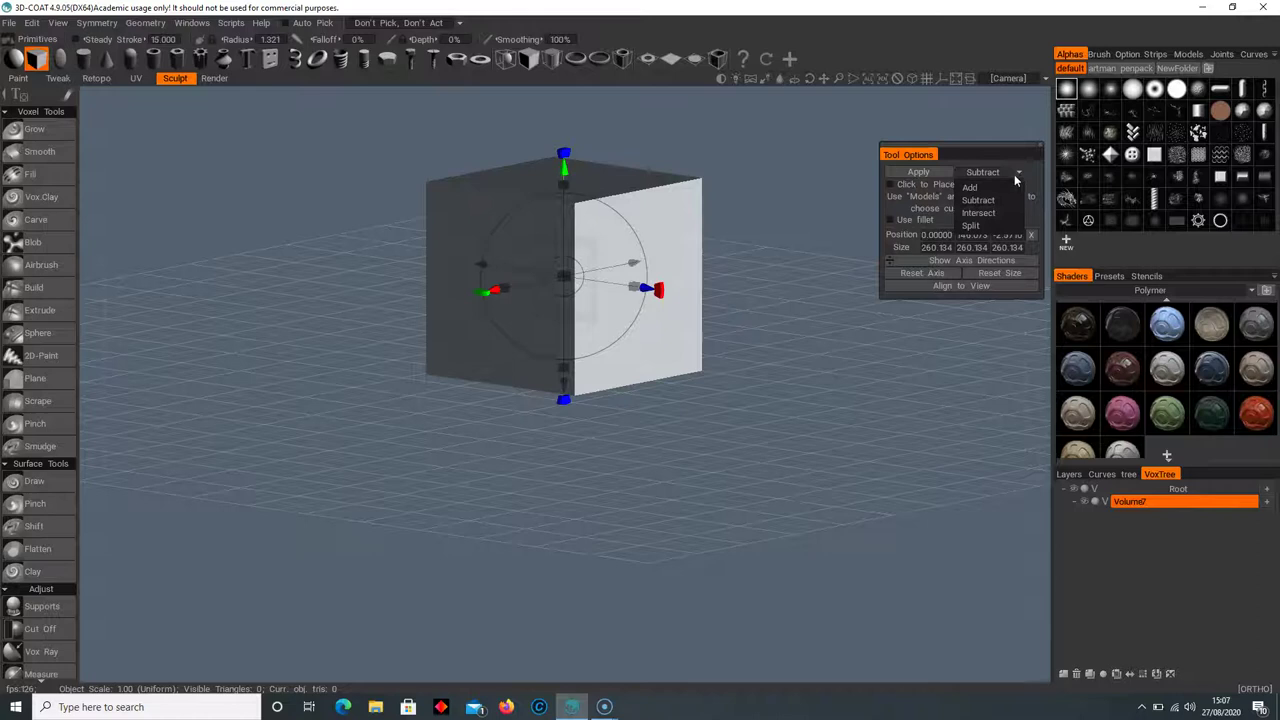
left_click(975, 191)
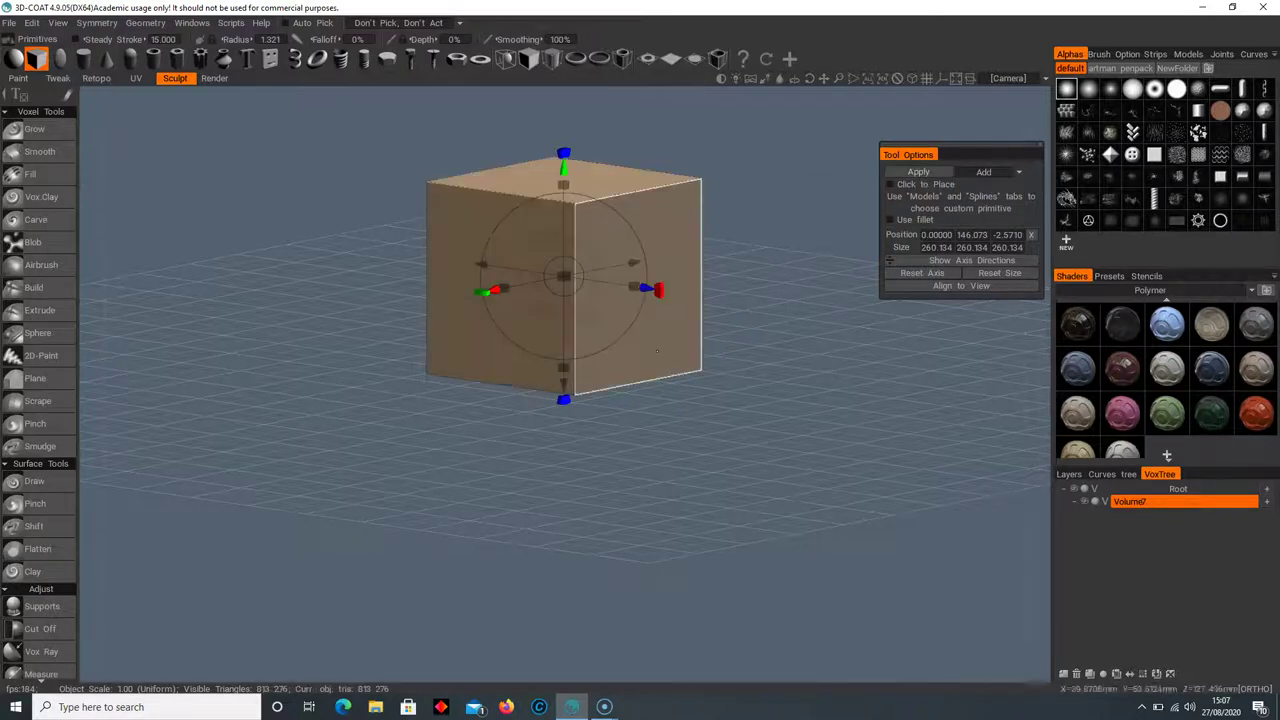
left_click(27, 137)
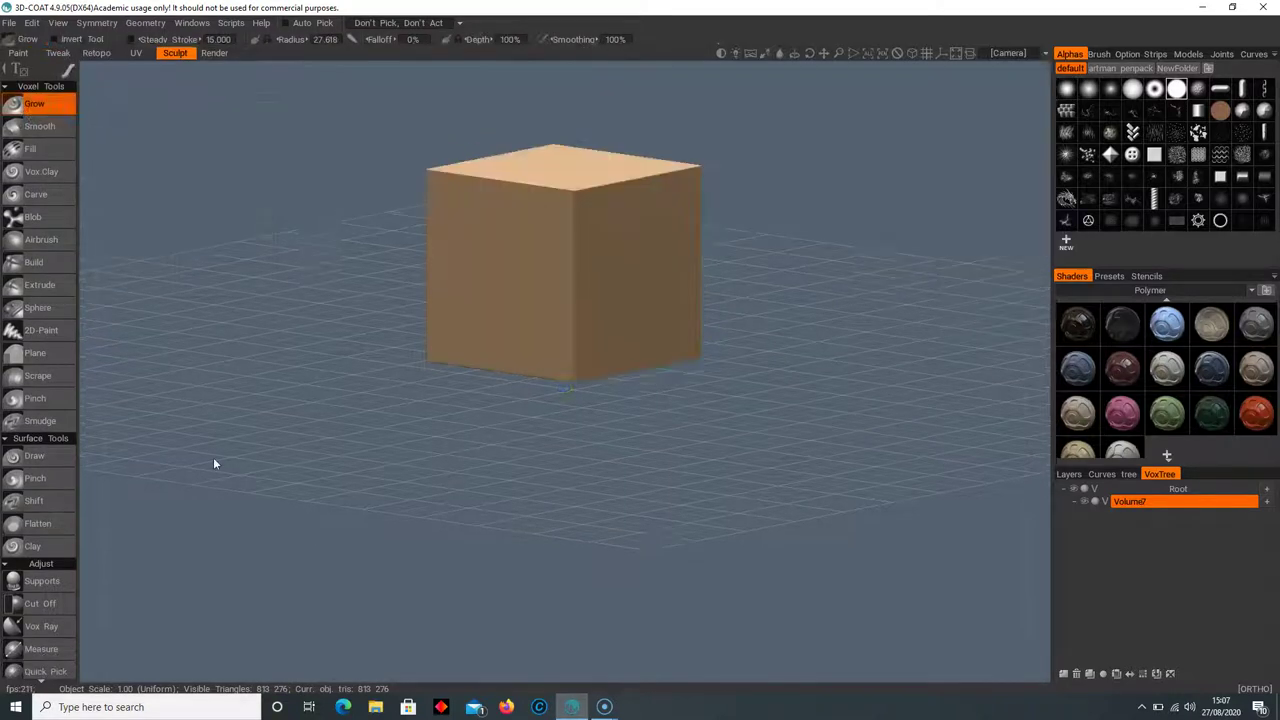
View the cube straight on from its left side and activate the Vox Hide tool
middle_click_drag(398, 334, 387, 411, "alt")
right_click_drag(300, 358, 430, 398, "alt")
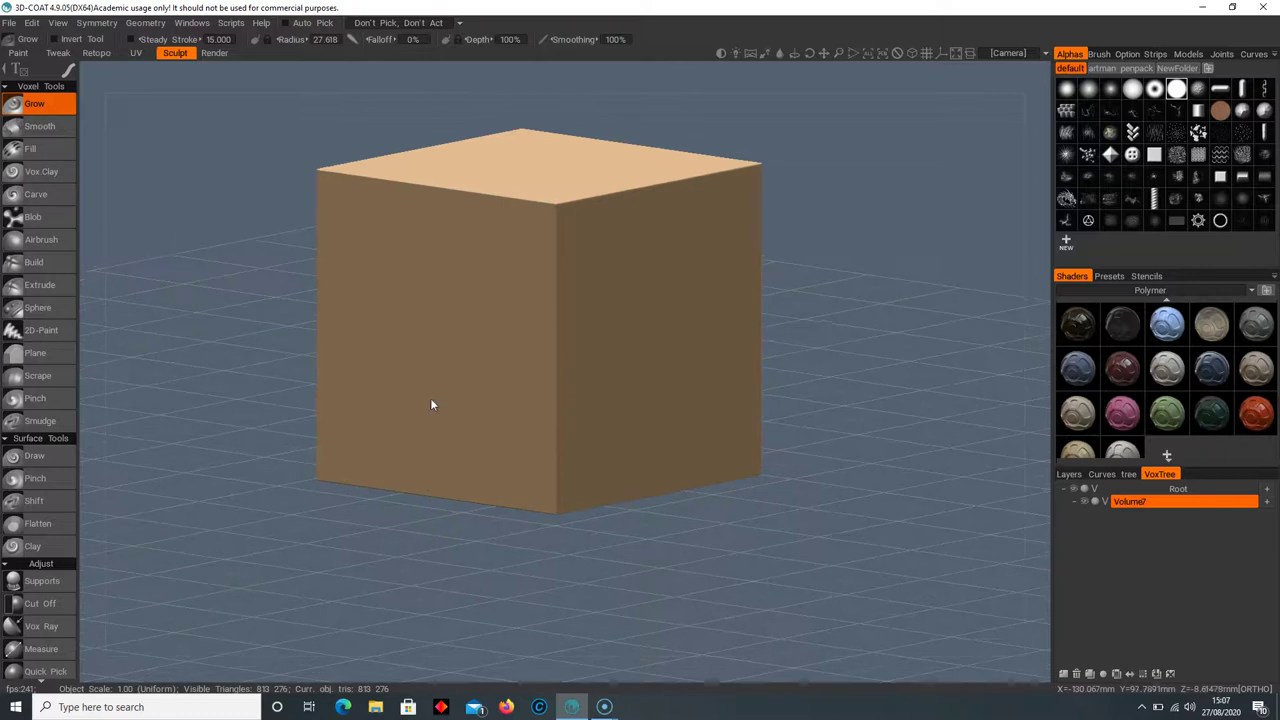
left_click_drag(430, 398, 450, 350, "alt")
right_click_drag(717, 333, 723, 348, "alt")
middle_click_drag(723, 348, 763, 378, "alt")
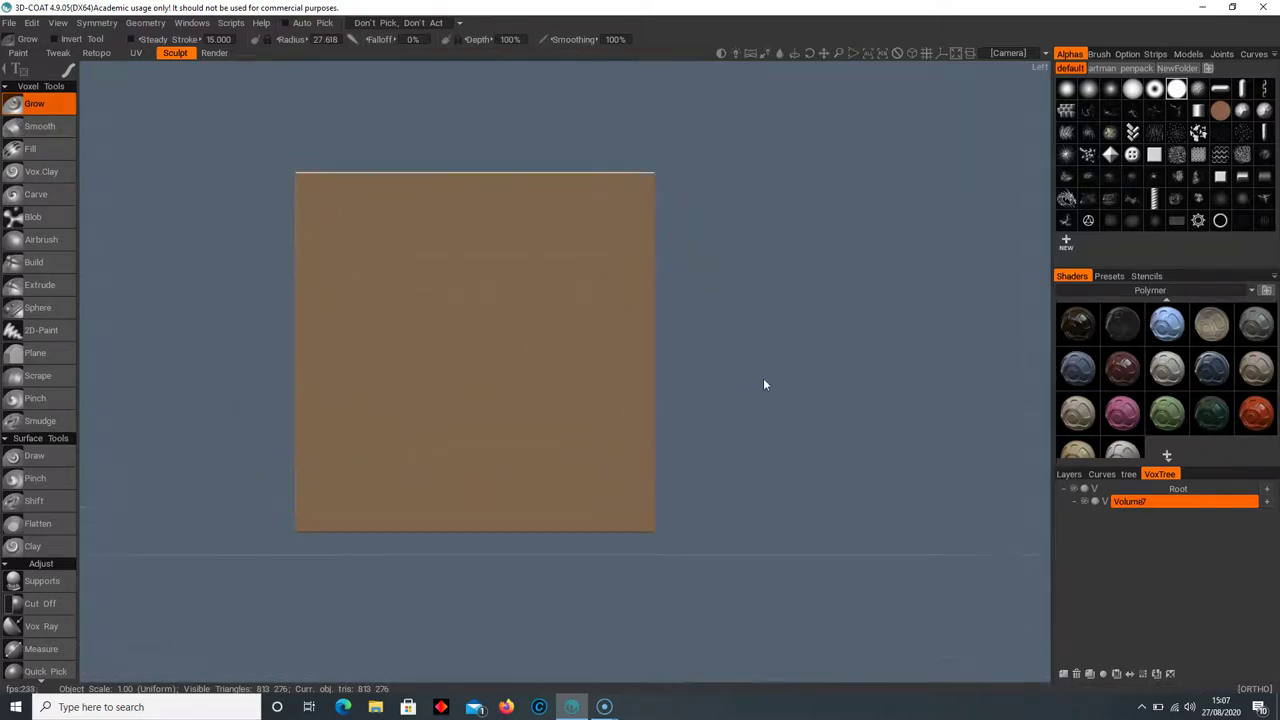
scroll(57, 466, "down", 8)
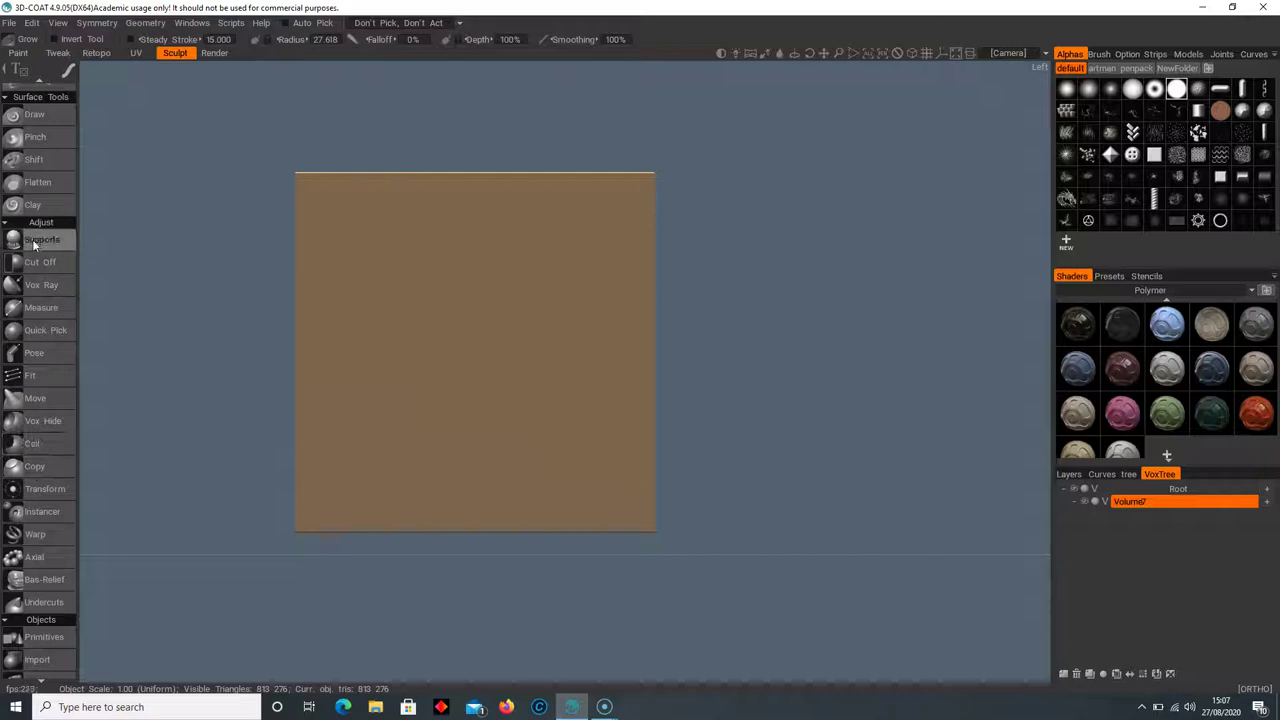
left_click(43, 421)
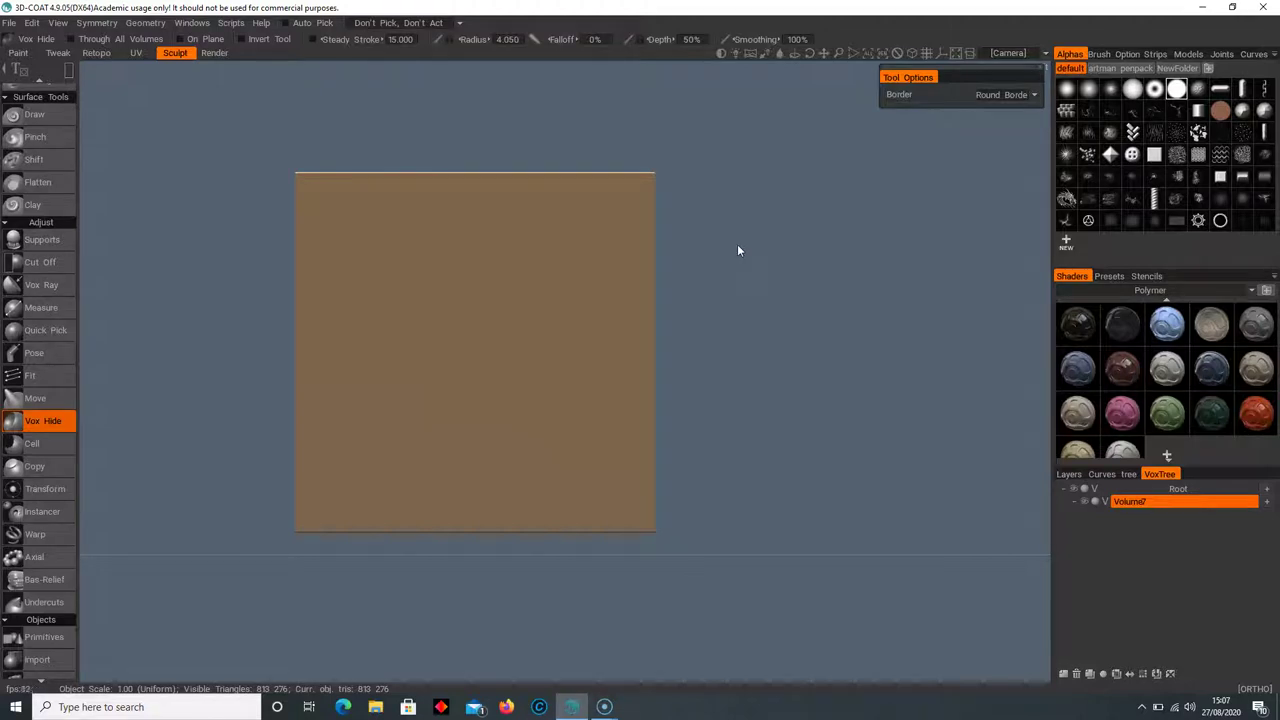
Hide irregular areas along the cube's upper corners and one side using Vertex Lasso contours
key("space")
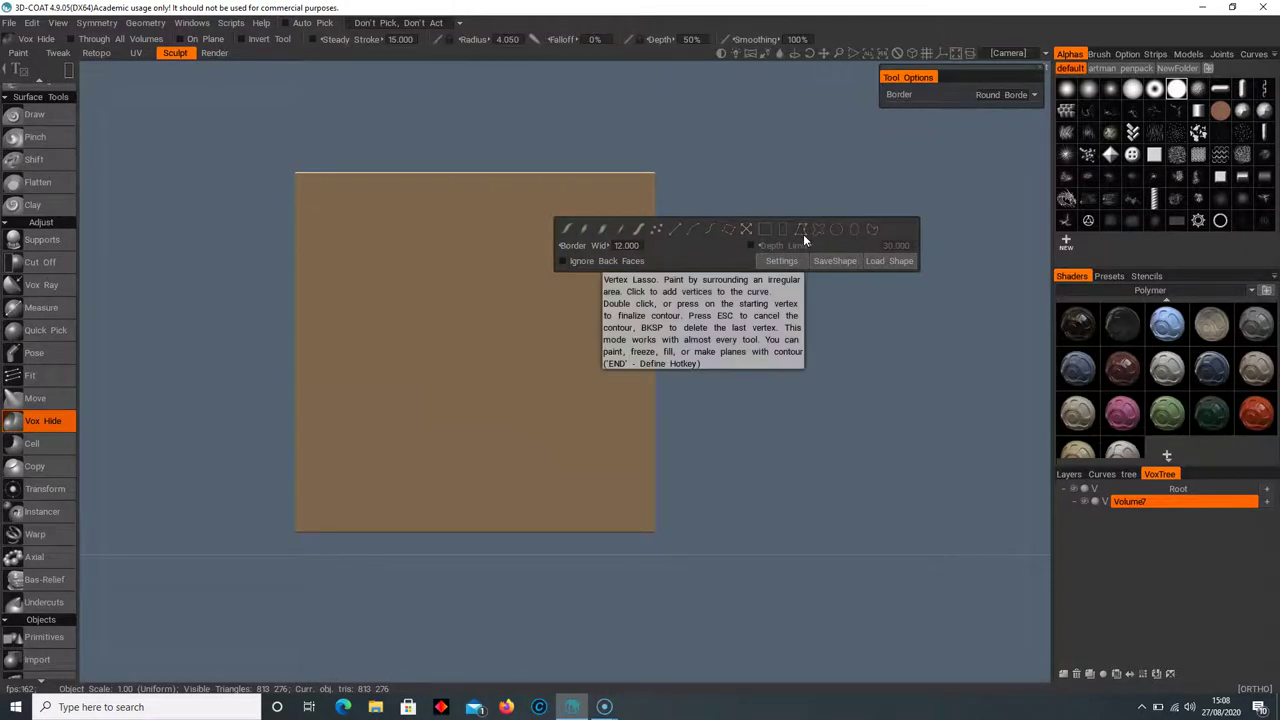
left_click(801, 231)
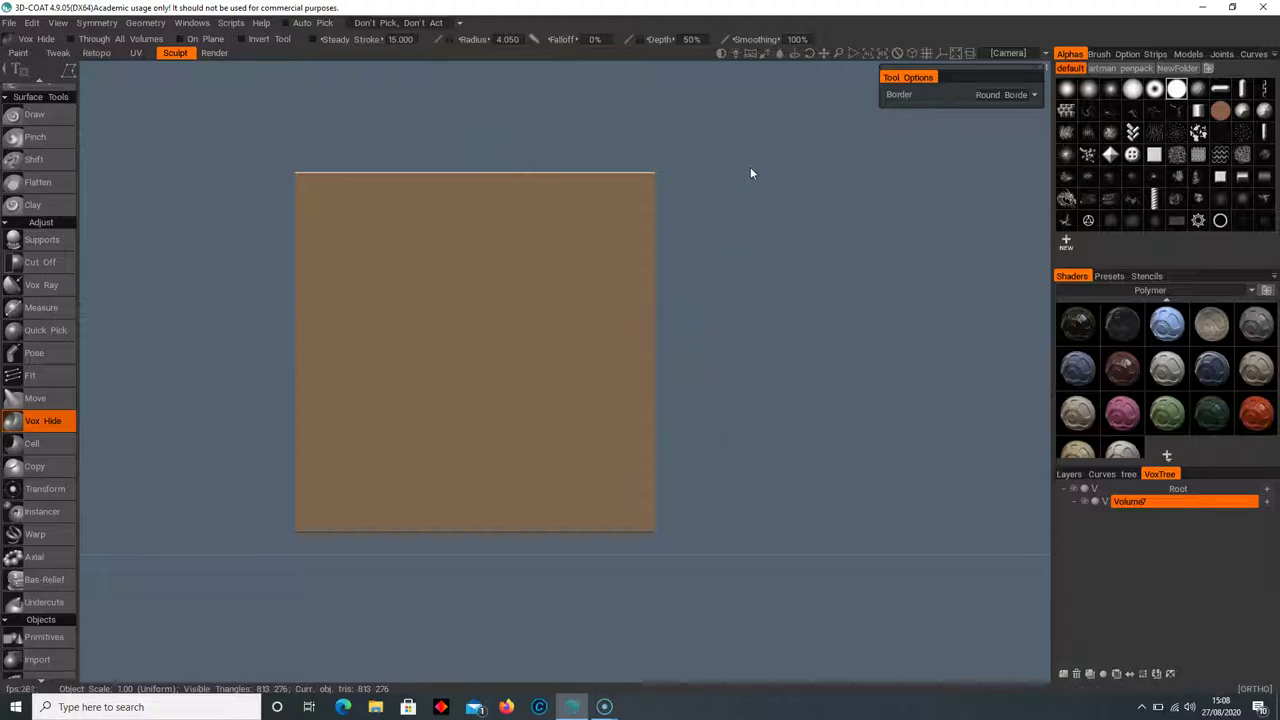
left_click(527, 134)
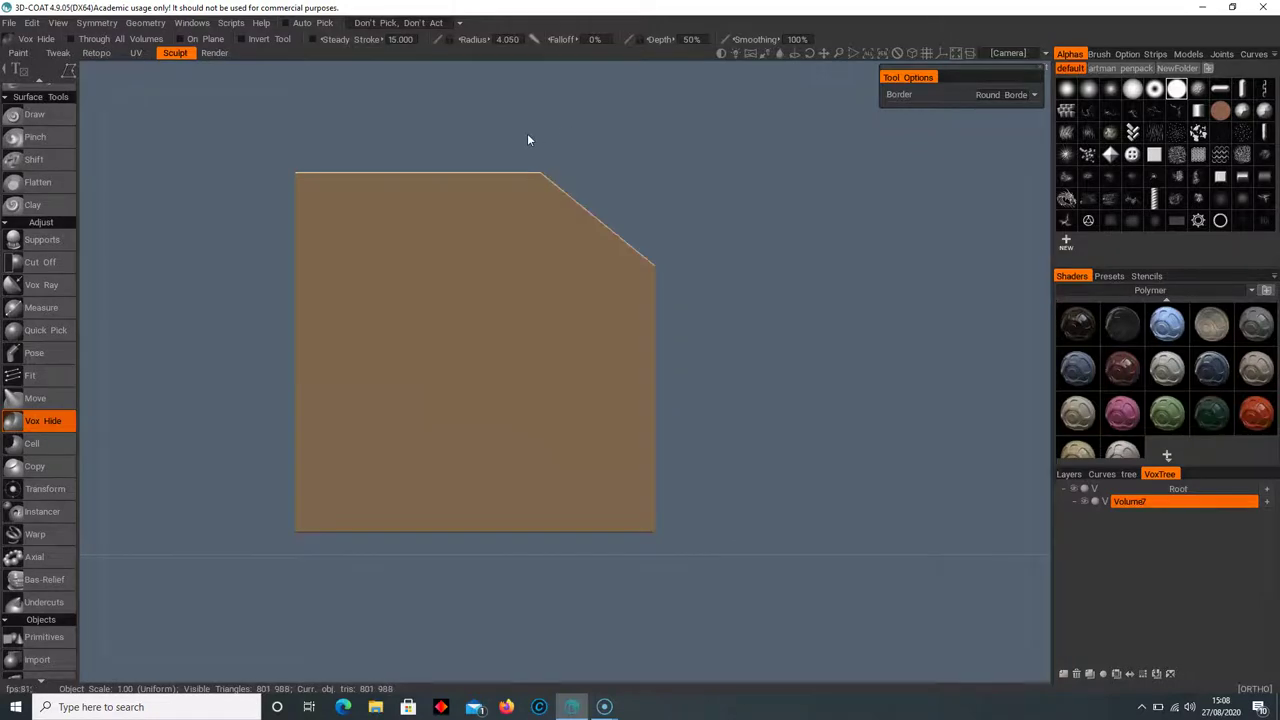
left_click_drag(528, 140, 858, 403)
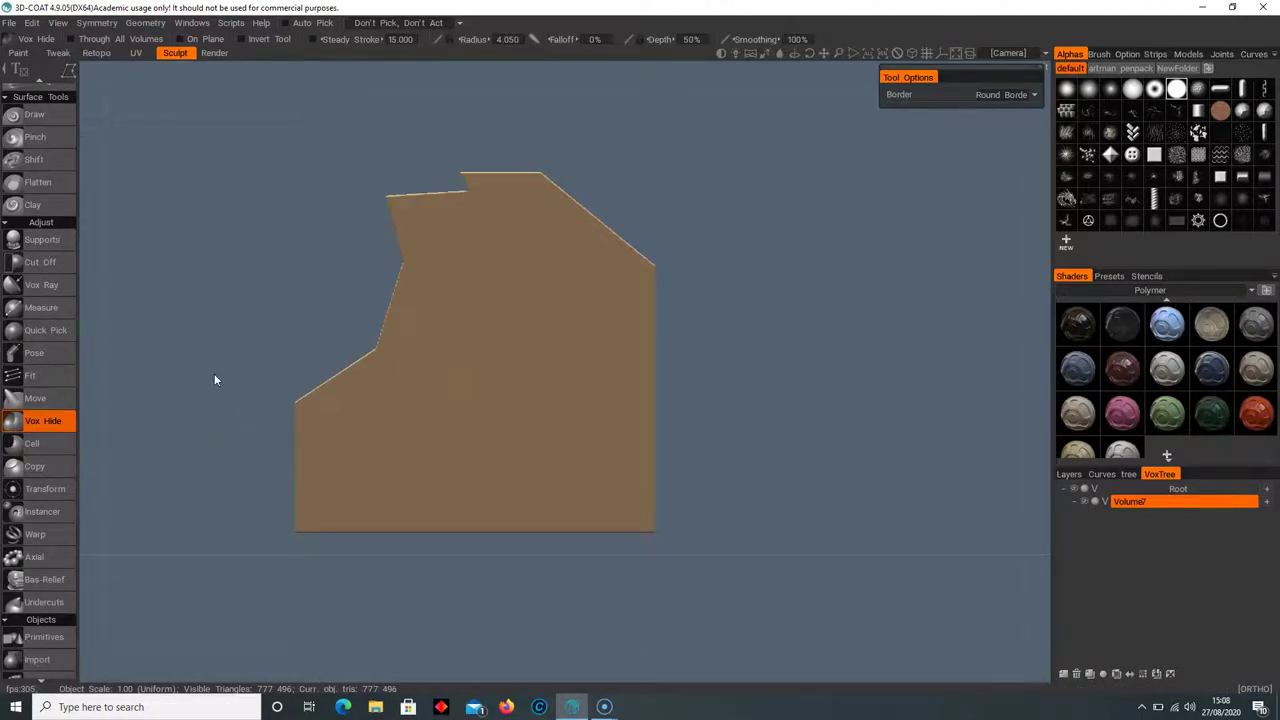
left_click_drag(214, 373, 366, 404, "alt")
key("KP_4")
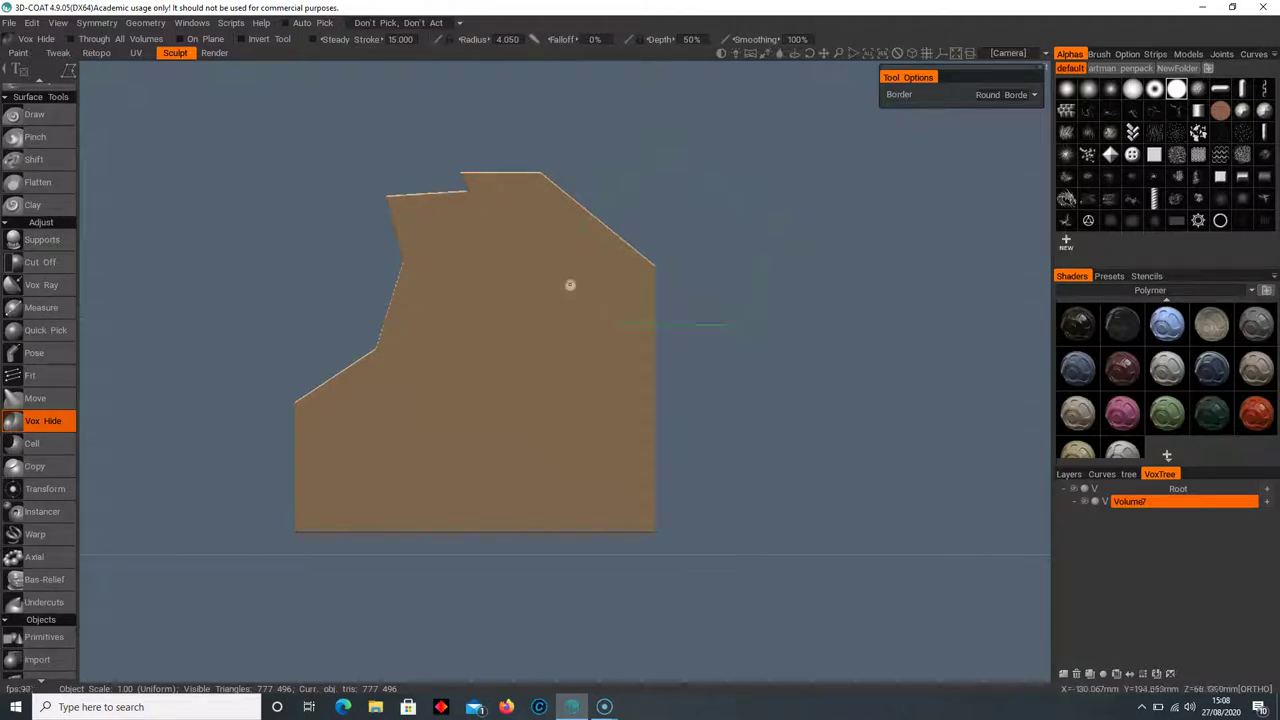
Bring back the hidden corner and side areas until the cube is whole
key("ctrl+z")
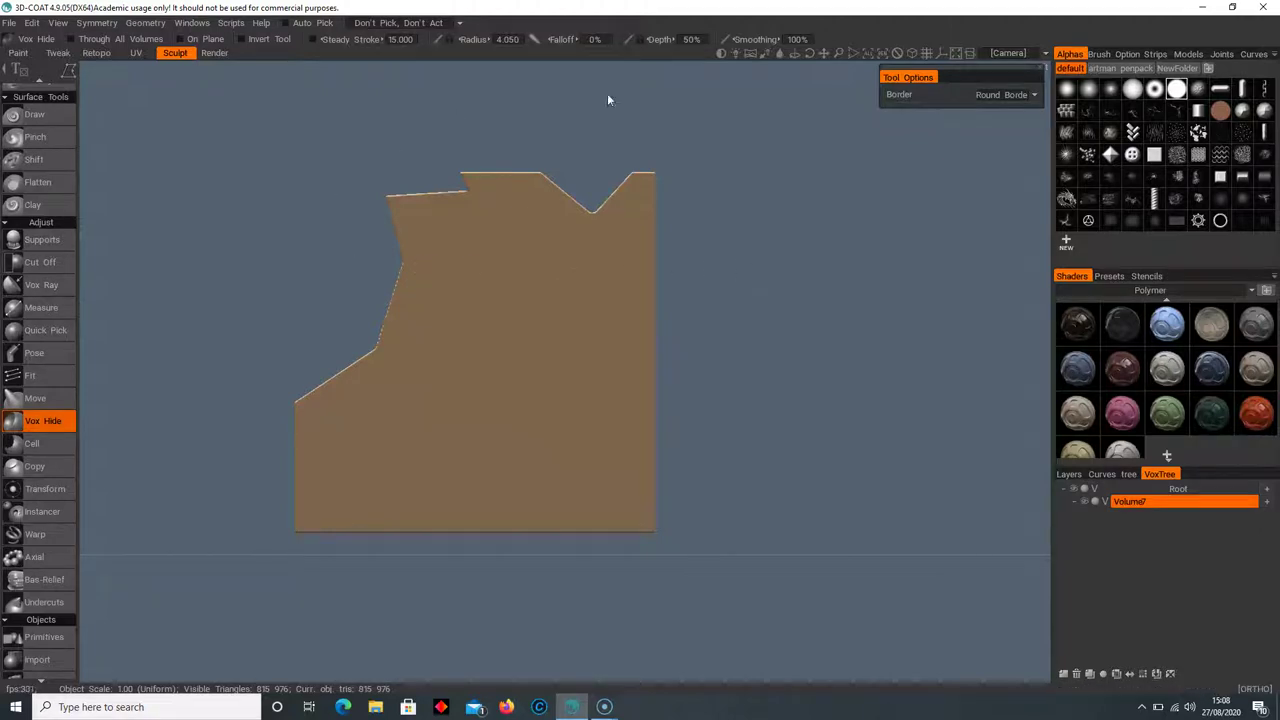
key("ctrl+z")
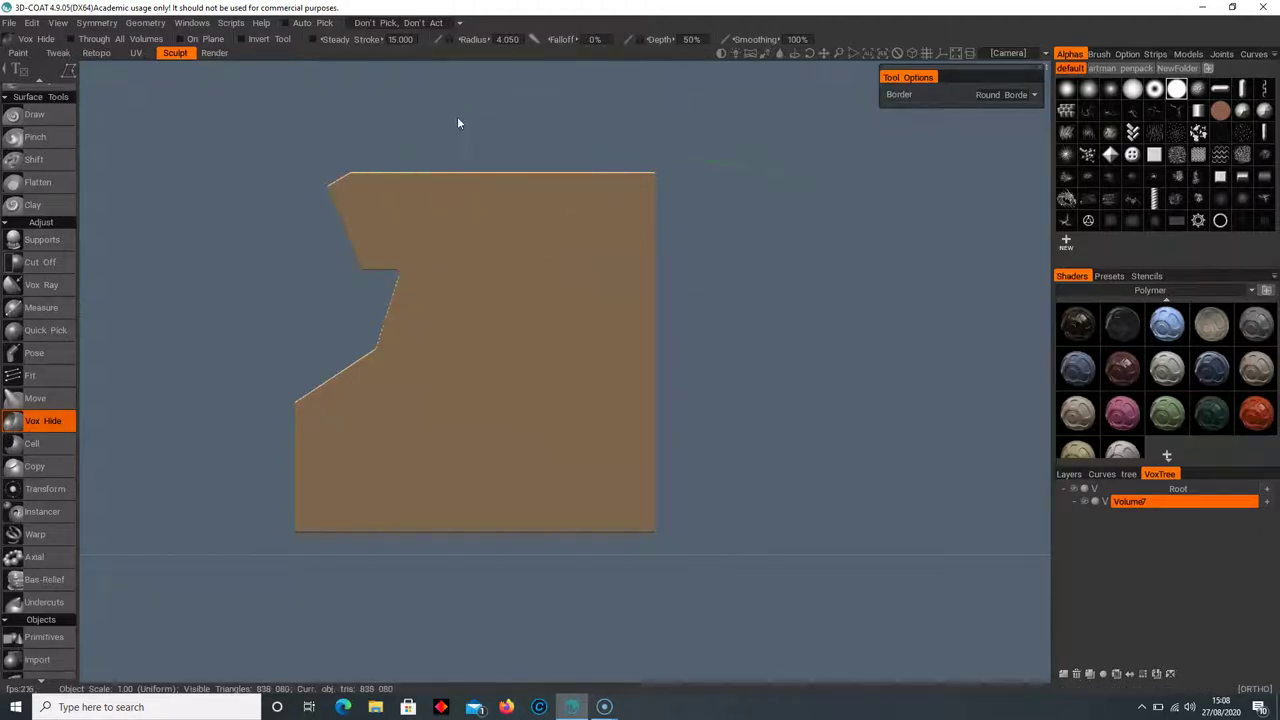
left_click(467, 135)
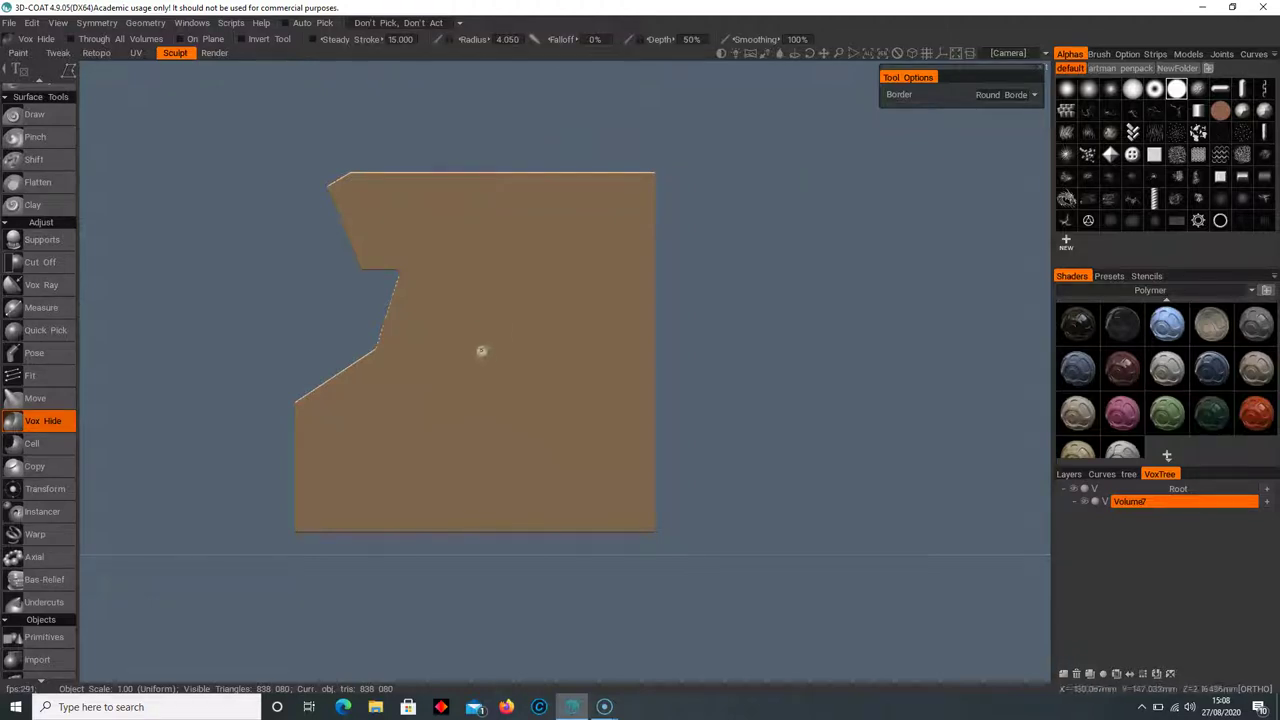
left_click(480, 351)
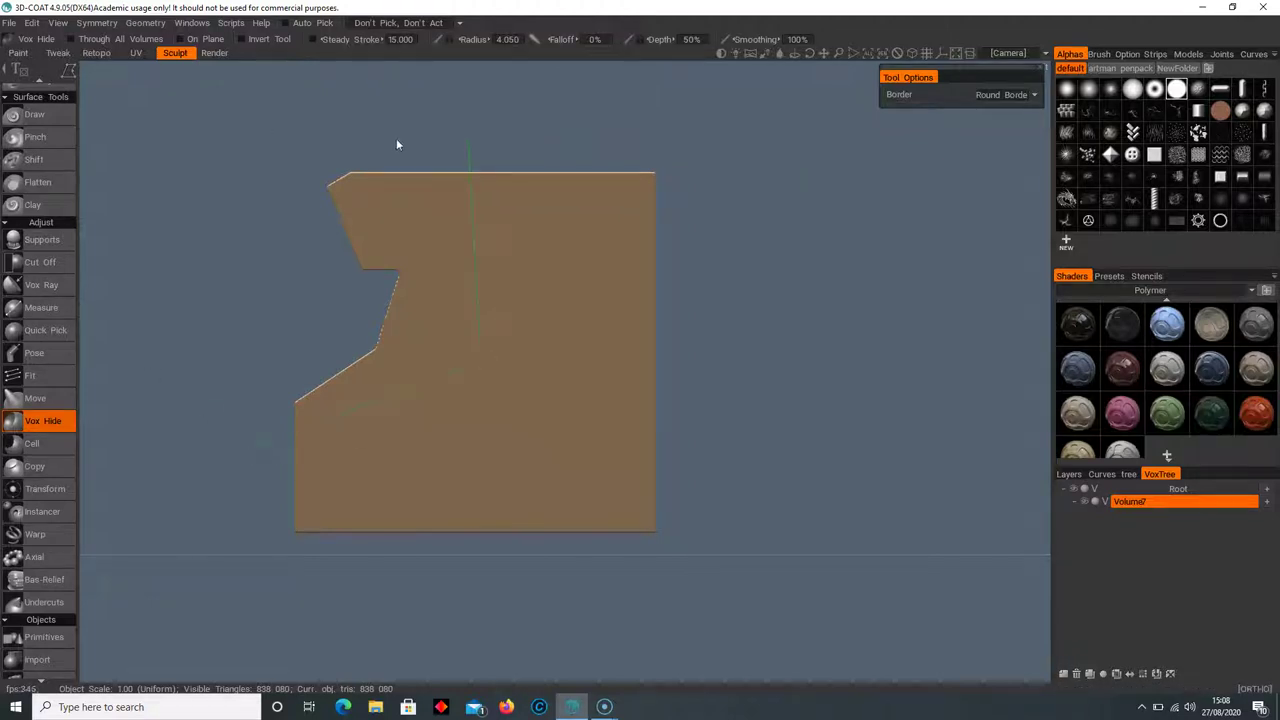
key("ctrl+z")
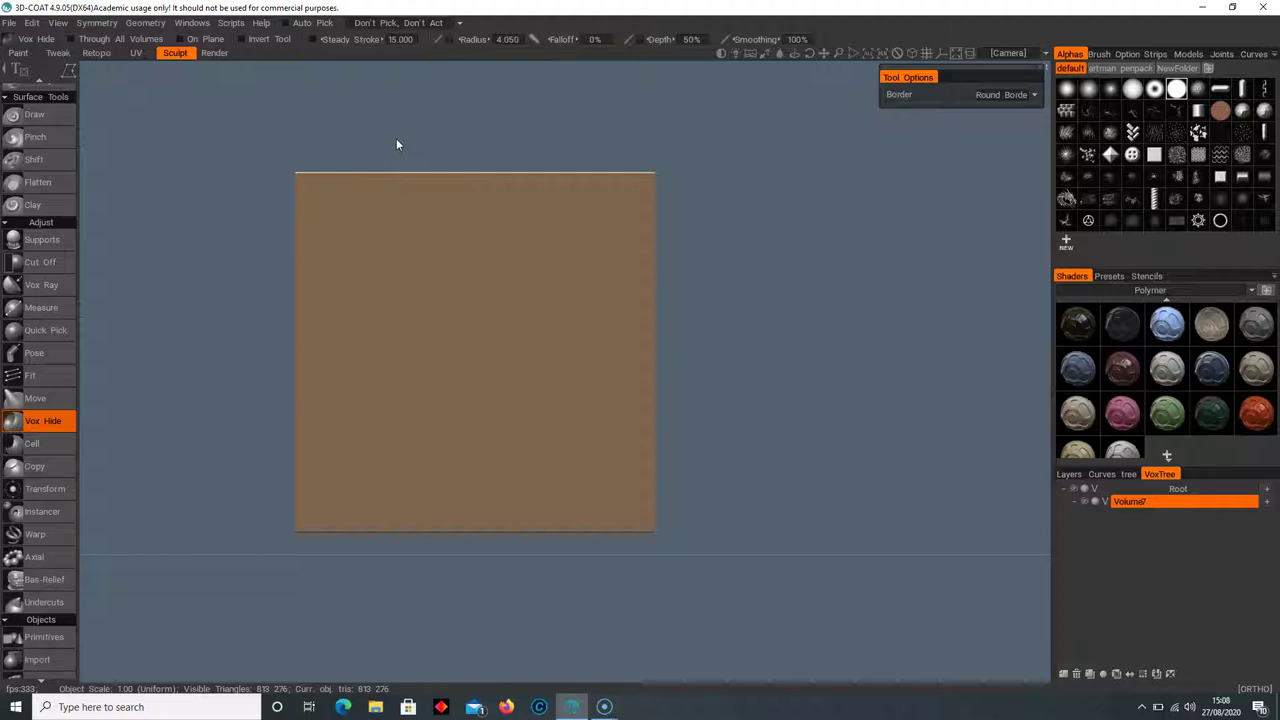
Switch Vox Hide to a rectangular stroke mode and hide a large centred square through the cube, leaving a frame
key("space")
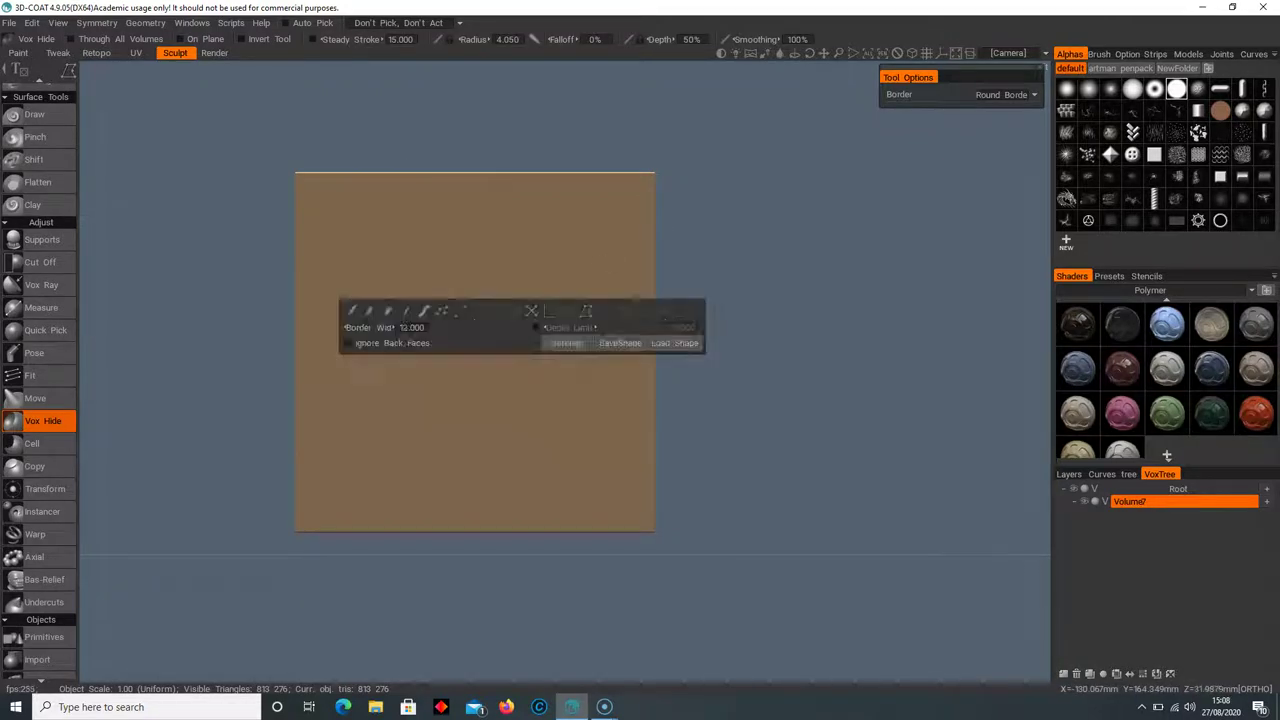
key("space")
key("space")
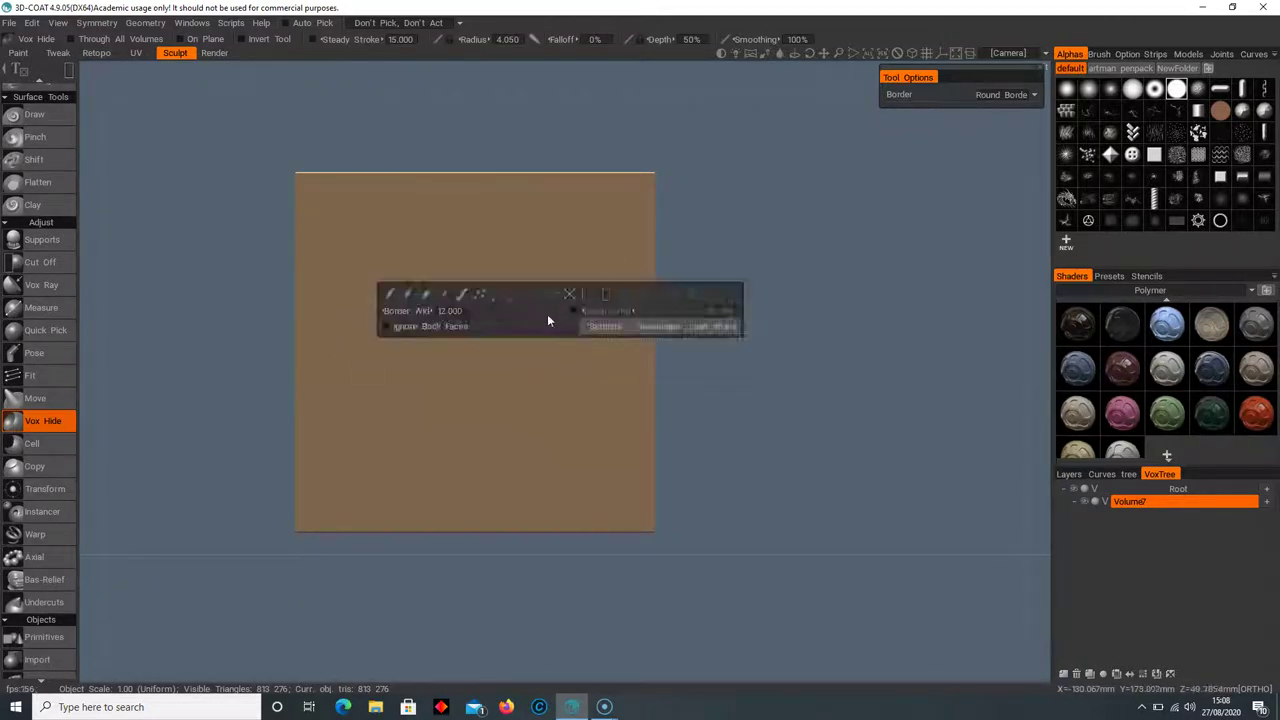
left_click(607, 296)
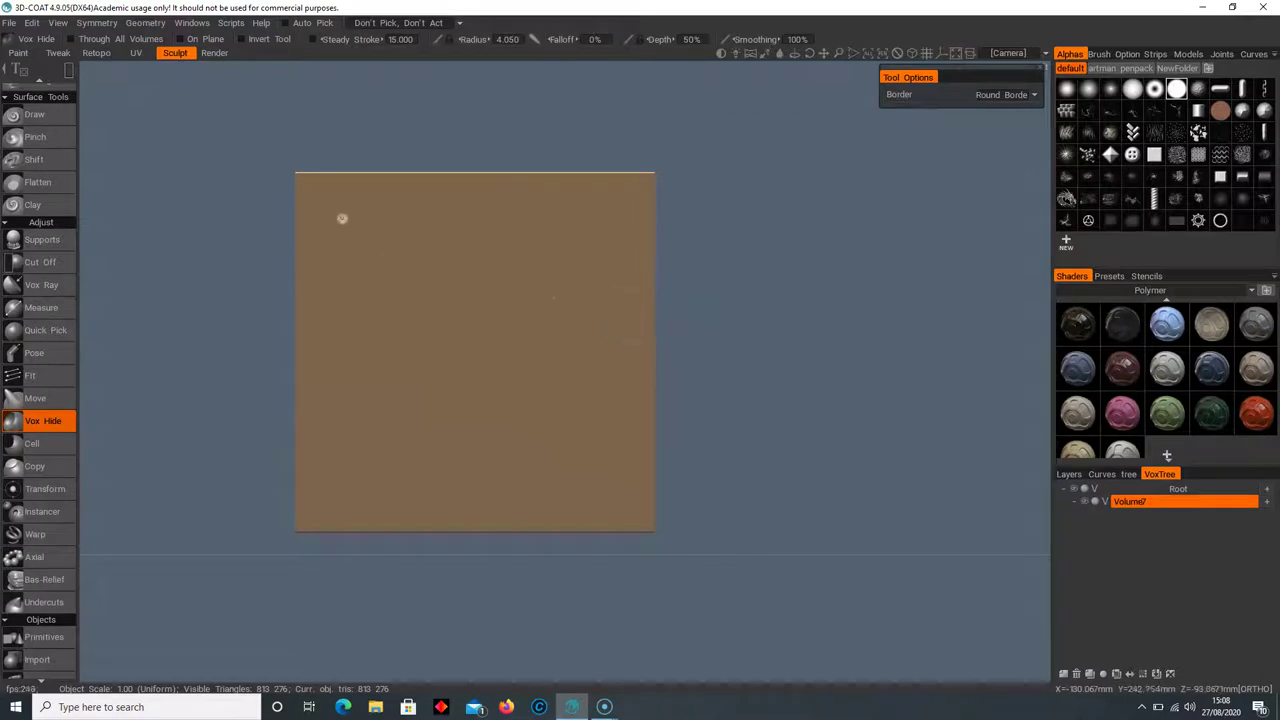
left_click_drag(342, 218, 613, 481)
mouse_move(741, 460)
left_mouse_down()
mouse_move(581, 460)
mouse_move(741, 464)
left_mouse_up()
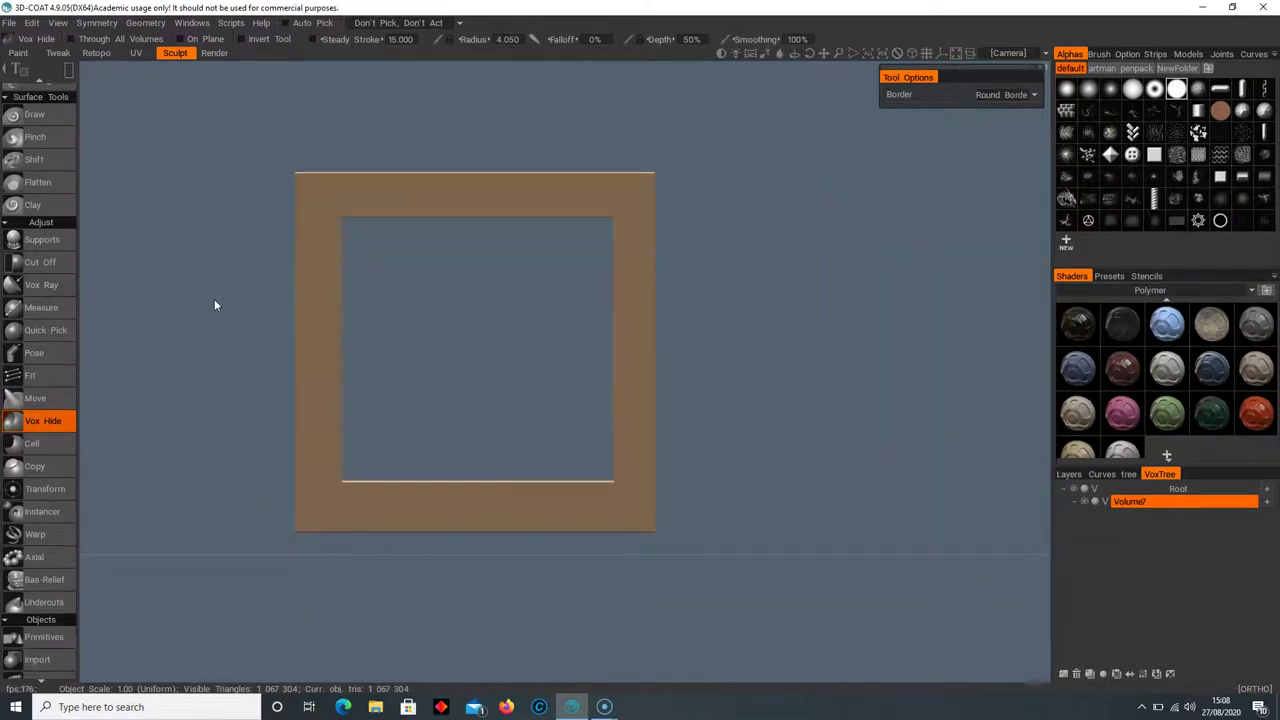
Unhide three horizontal bands, the uppermost about 19 mm high, and one central vertical bar across the opening to form eight slots
left_click_drag(214, 301, 862, 385)
left_click_drag(214, 246, 730, 272)
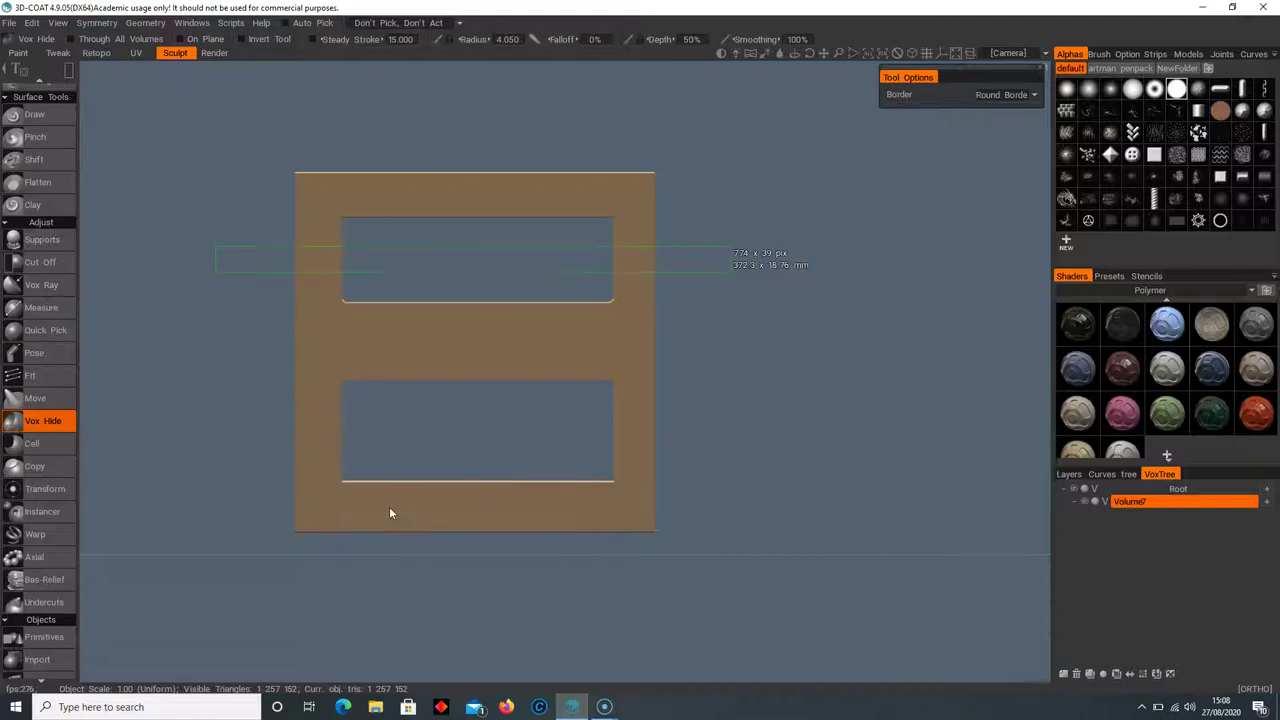
left_click_drag(246, 418, 716, 452)
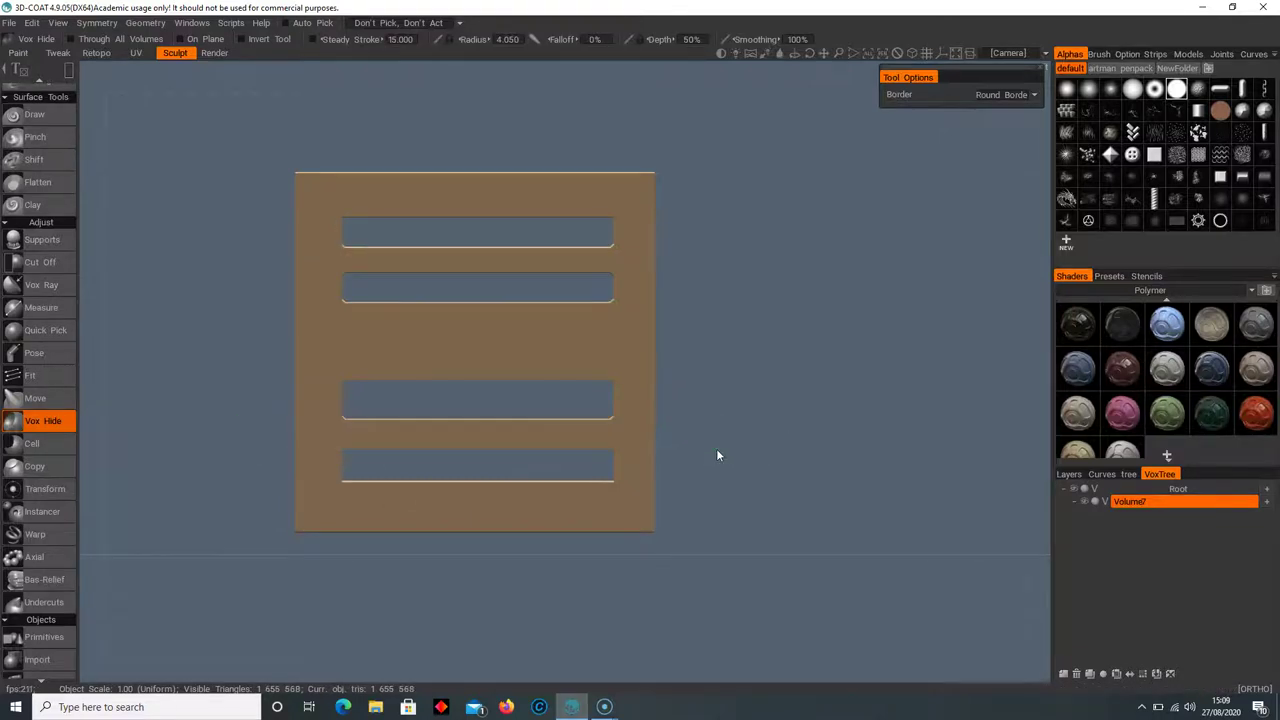
mouse_move(797, 426)
middle_mouse_down()
mouse_move(371, 423)
mouse_move(783, 408)
mouse_move(797, 422)
middle_mouse_up()
left_click_drag(466, 153, 493, 603)
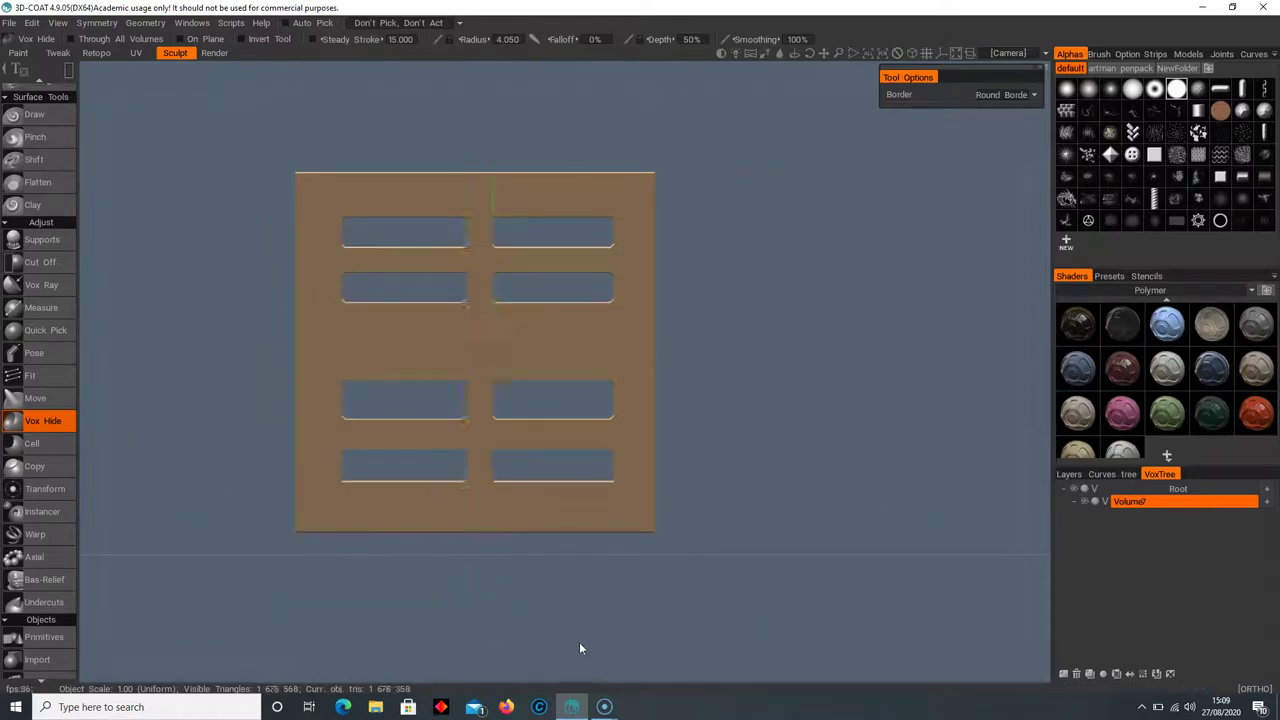
middle_click_drag(732, 346, 784, 312)
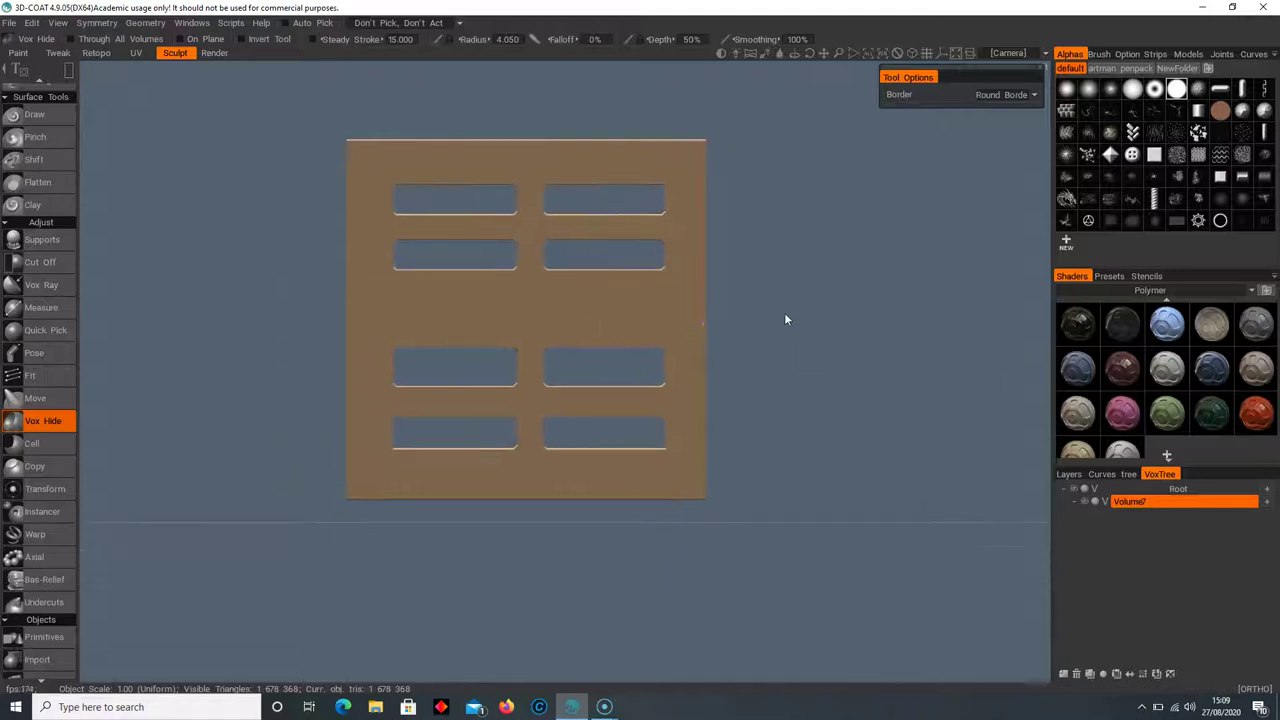
right_click_drag(785, 319, 836, 372)
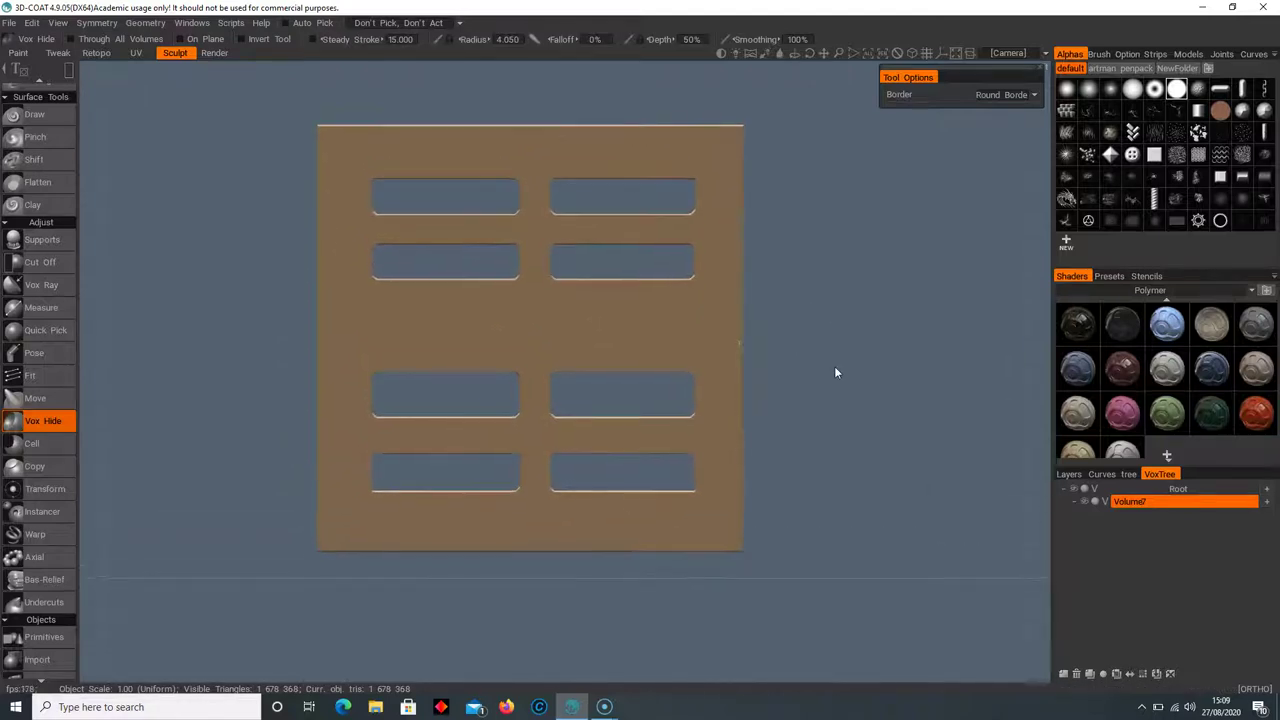
mouse_move(794, 374)
middle_mouse_down()
mouse_move(926, 374)
mouse_move(793, 389)
middle_mouse_up()
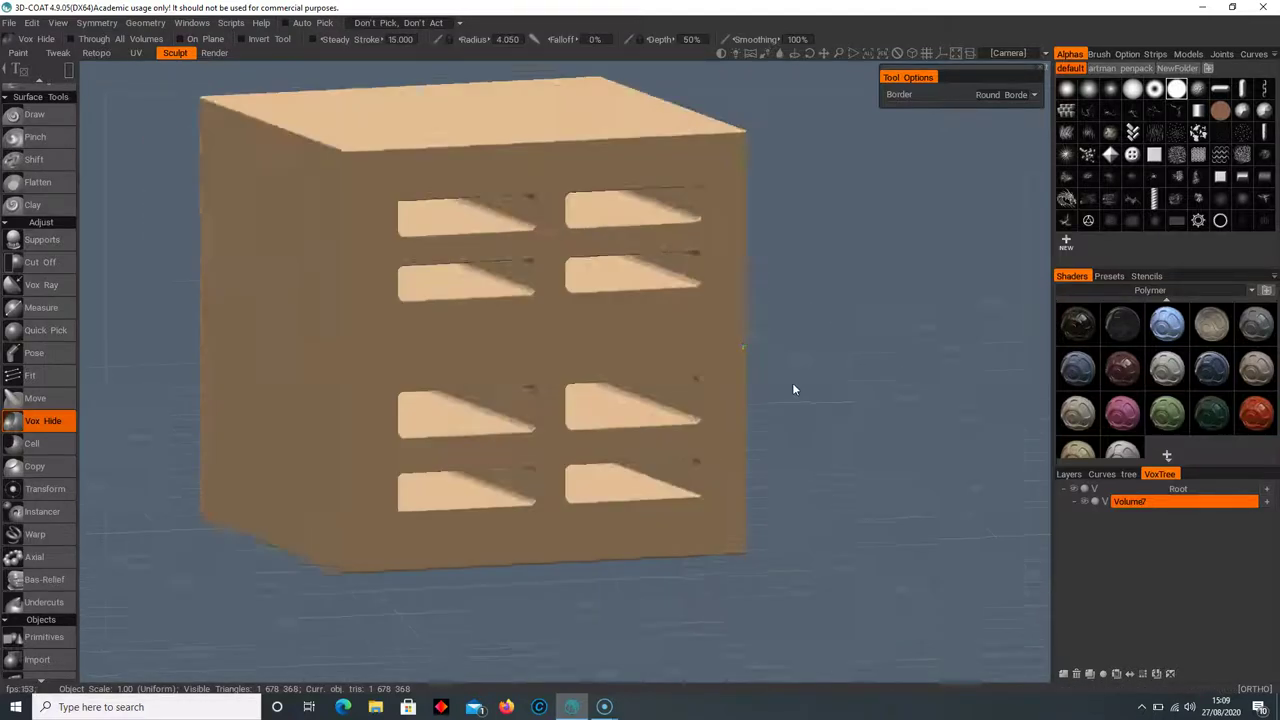
Unhide all the slots with one large rectangle drawn around the whole cube in the straight-on view
left_click_drag(793, 389, 796, 349)
right_click_drag(796, 349, 822, 356)
middle_click_drag(822, 356, 826, 382)
right_click_drag(826, 382, 706, 367)
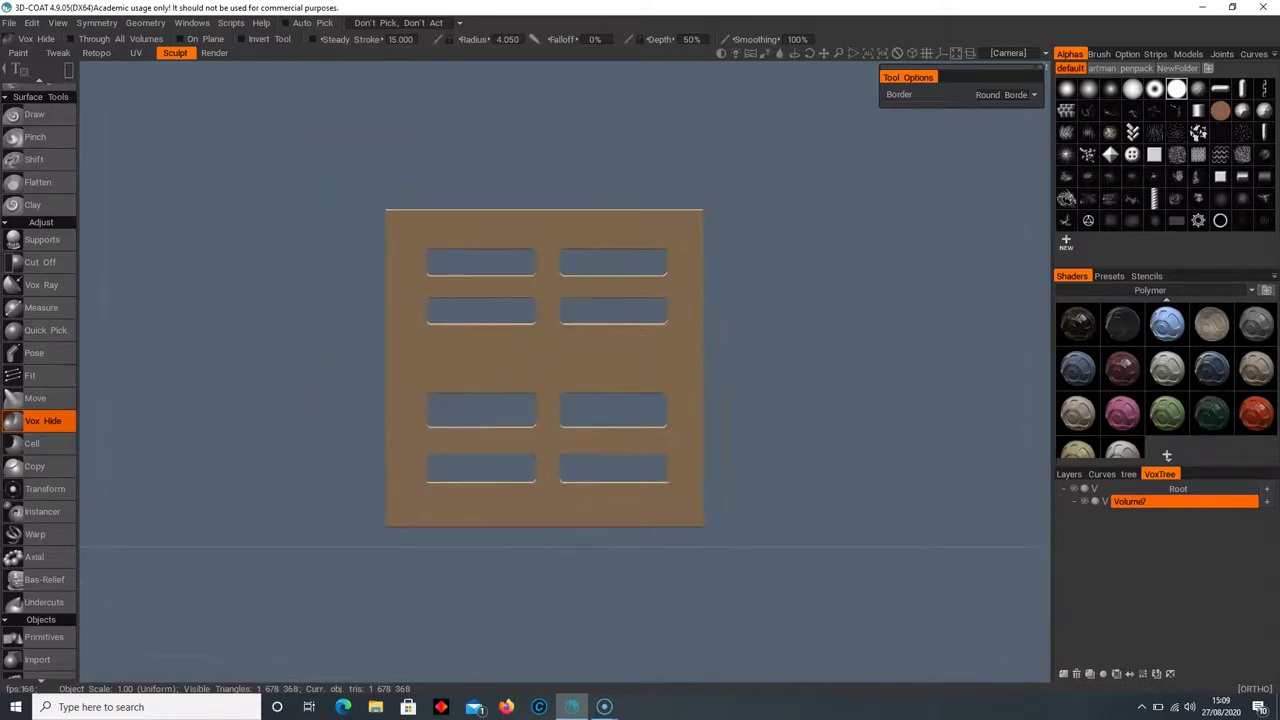
left_click_drag(314, 166, 814, 606)
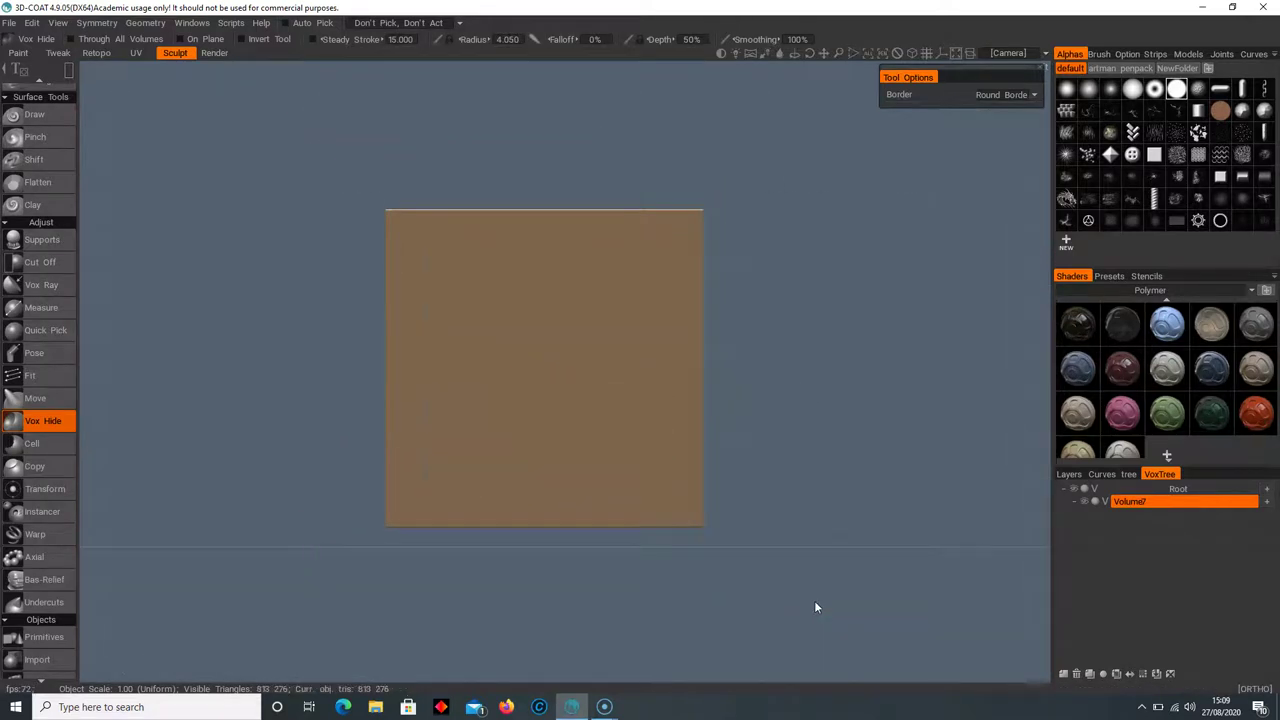
Hide a large centred square through the cube and split it off as a separate volume with Object-ify Hidden
left_click_drag(419, 244, 671, 489)
left_click(143, 23)
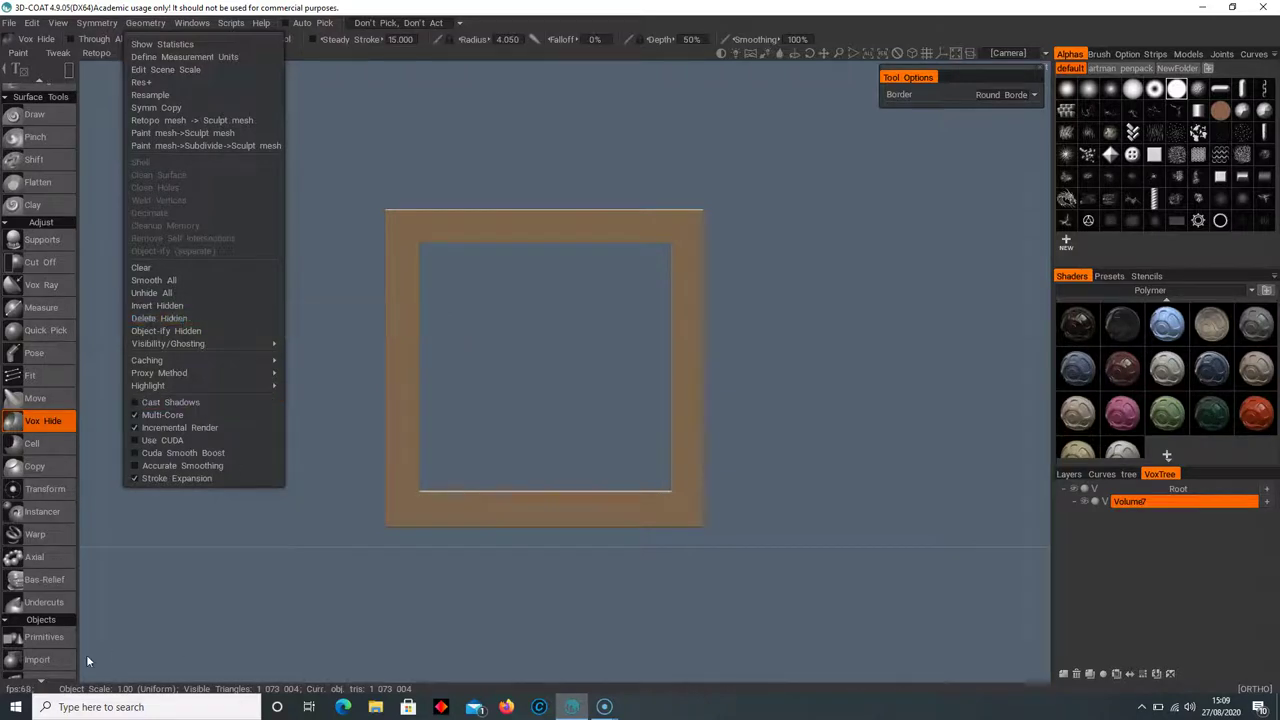
left_click(140, 24)
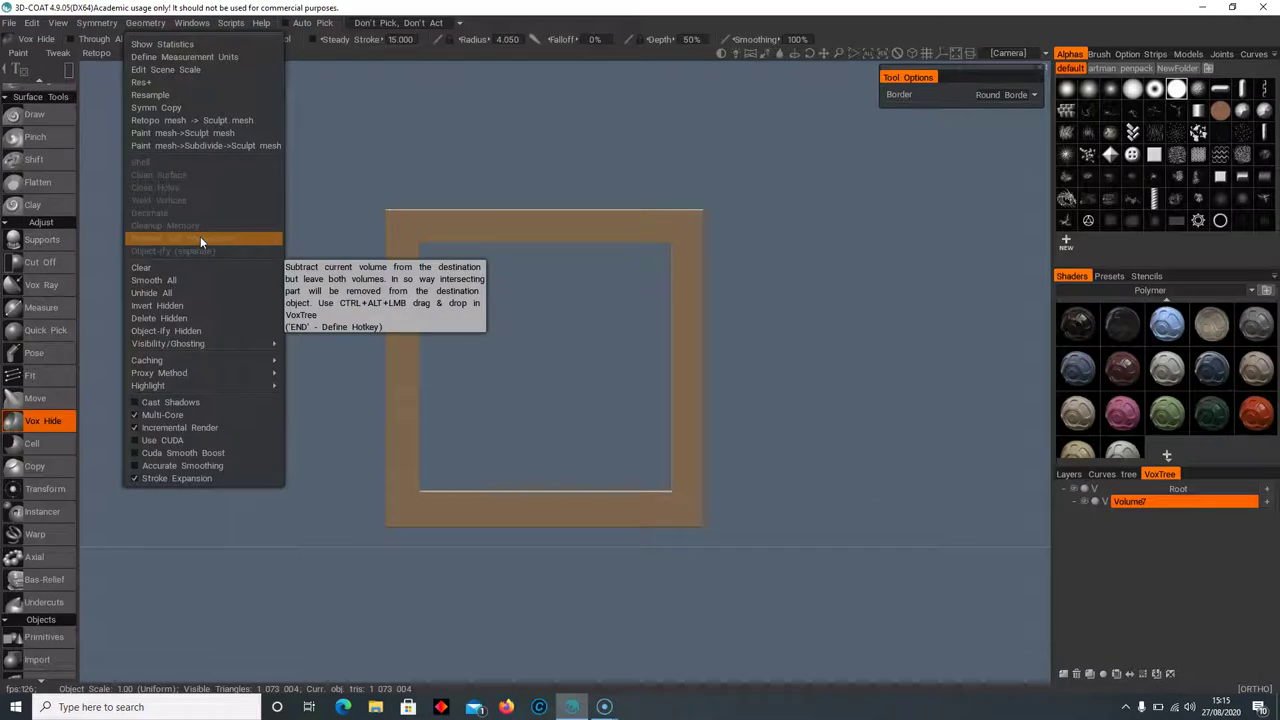
left_click(200, 334)
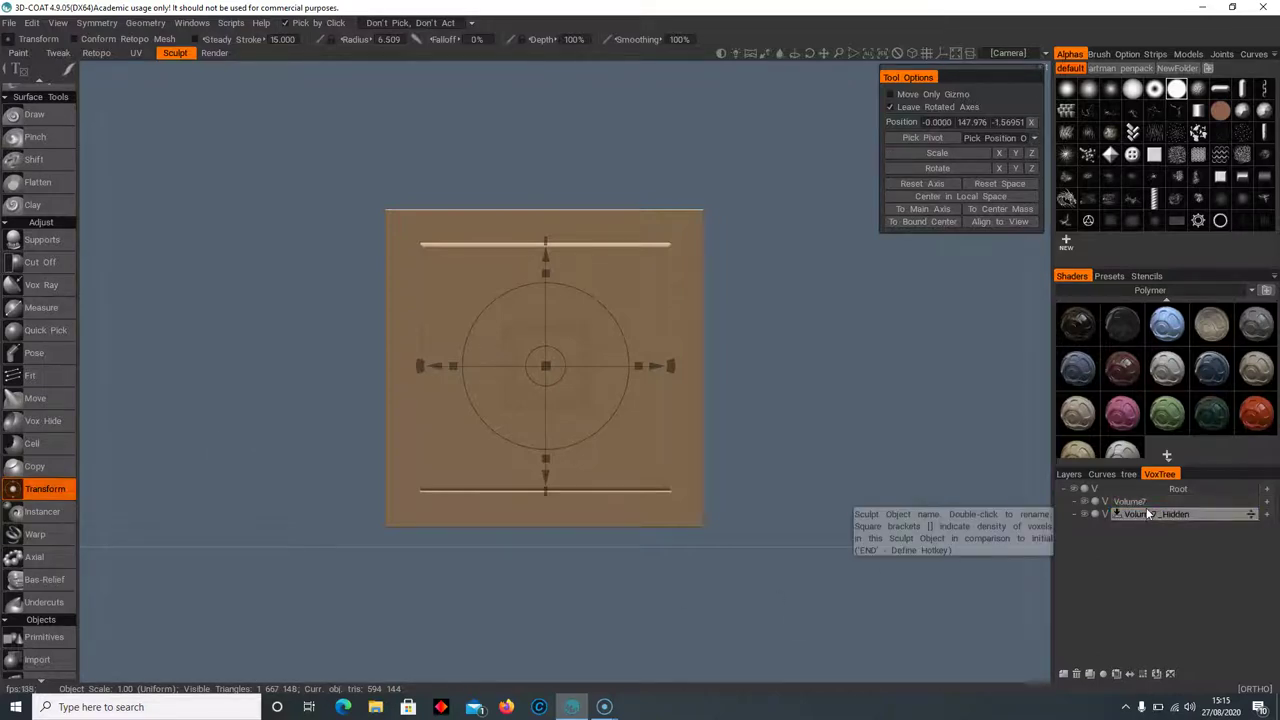
Scale the separated inner block non-uniformly by about 1.20 with the Transform gizmo
left_click_drag(330, 484, 454, 440)
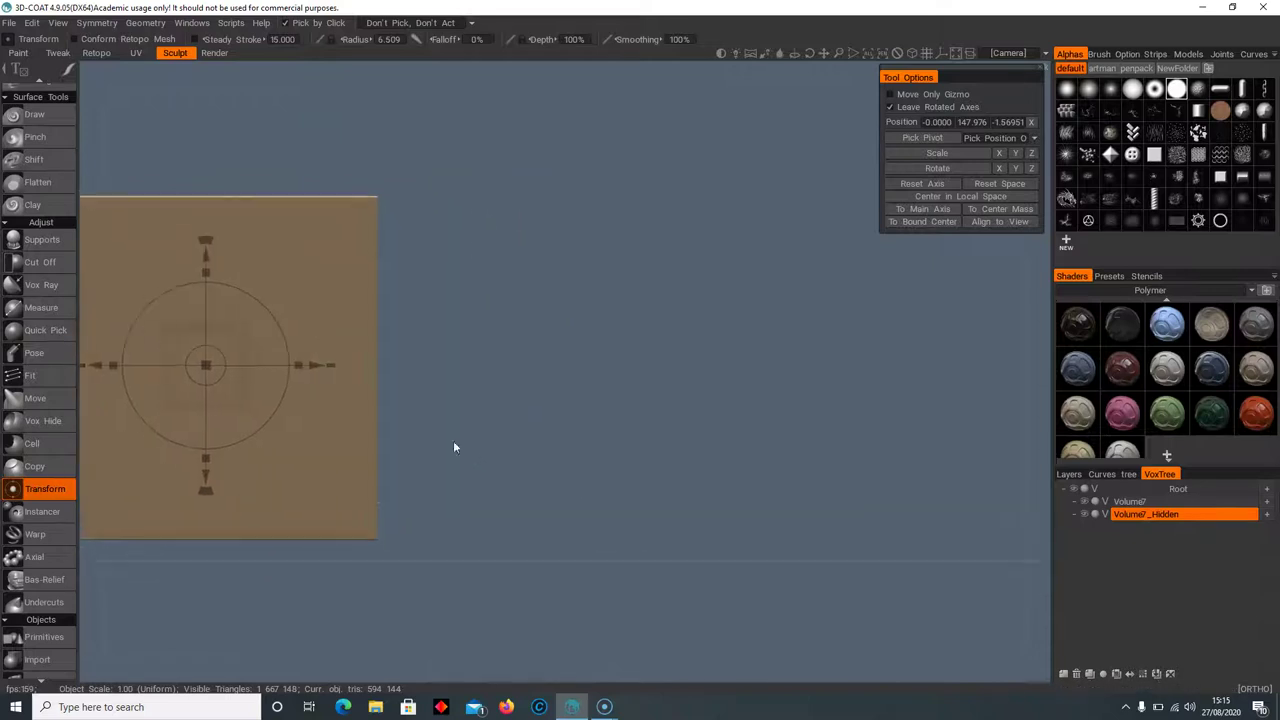
middle_click_drag(666, 475, 865, 431)
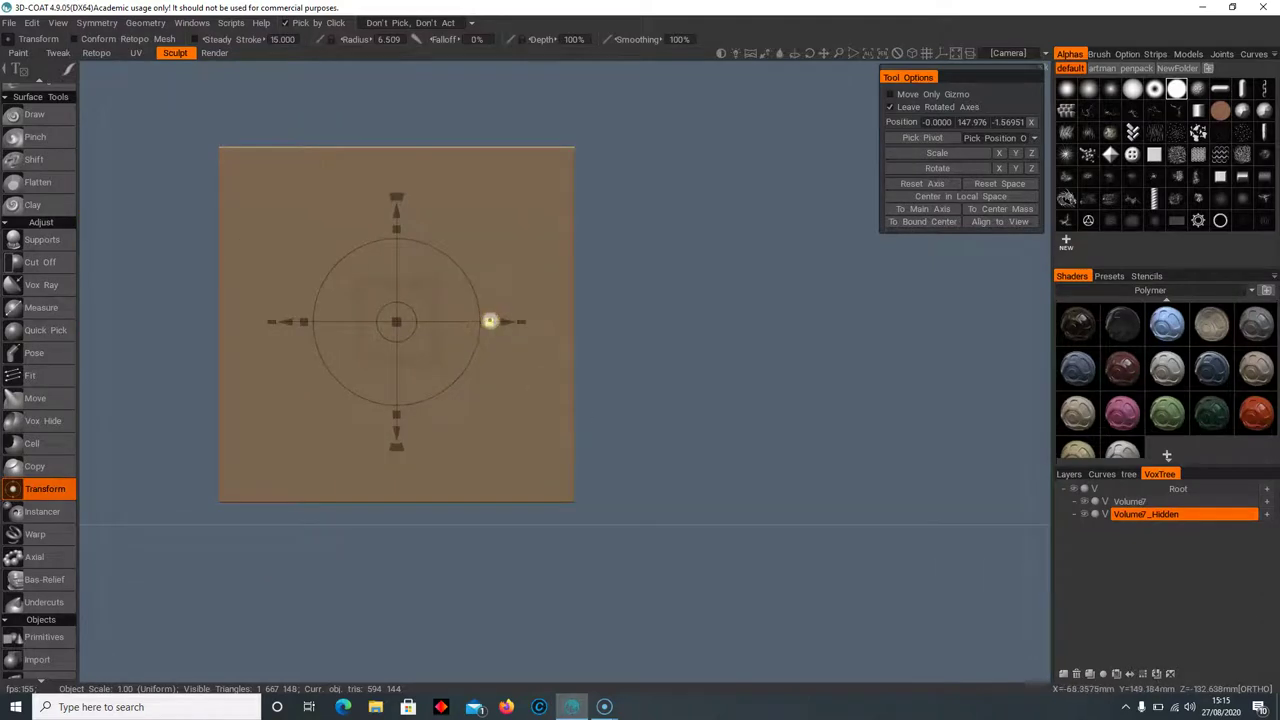
left_click_drag(489, 321, 326, 400)
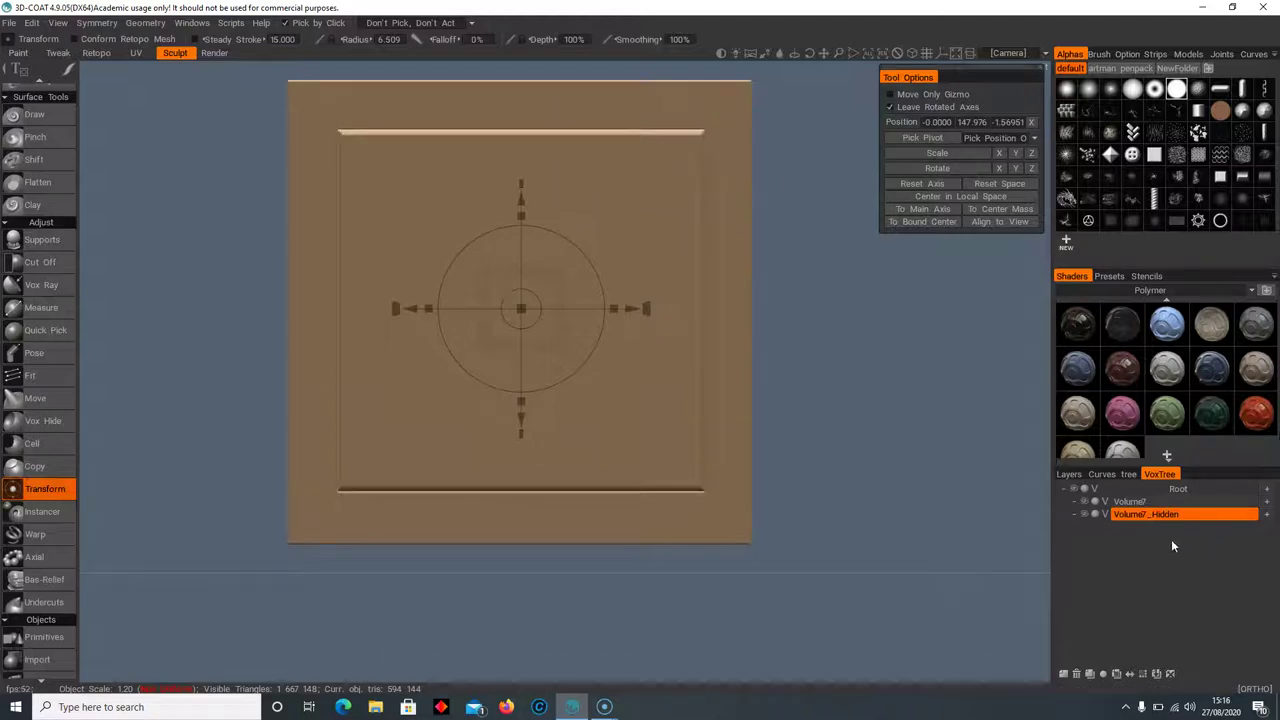
Rename the separated inner block volume as 02 and the outer frame volume as 01
double_click(1117, 512)
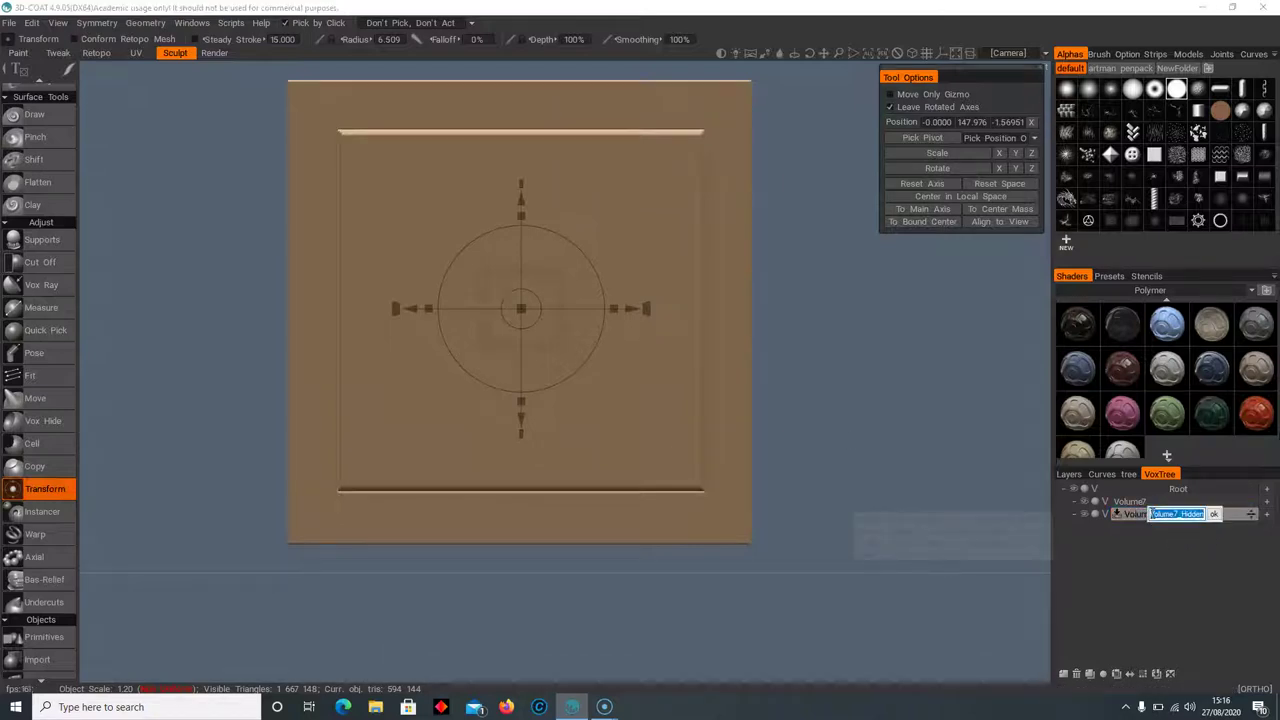
type("02")
key("Return")
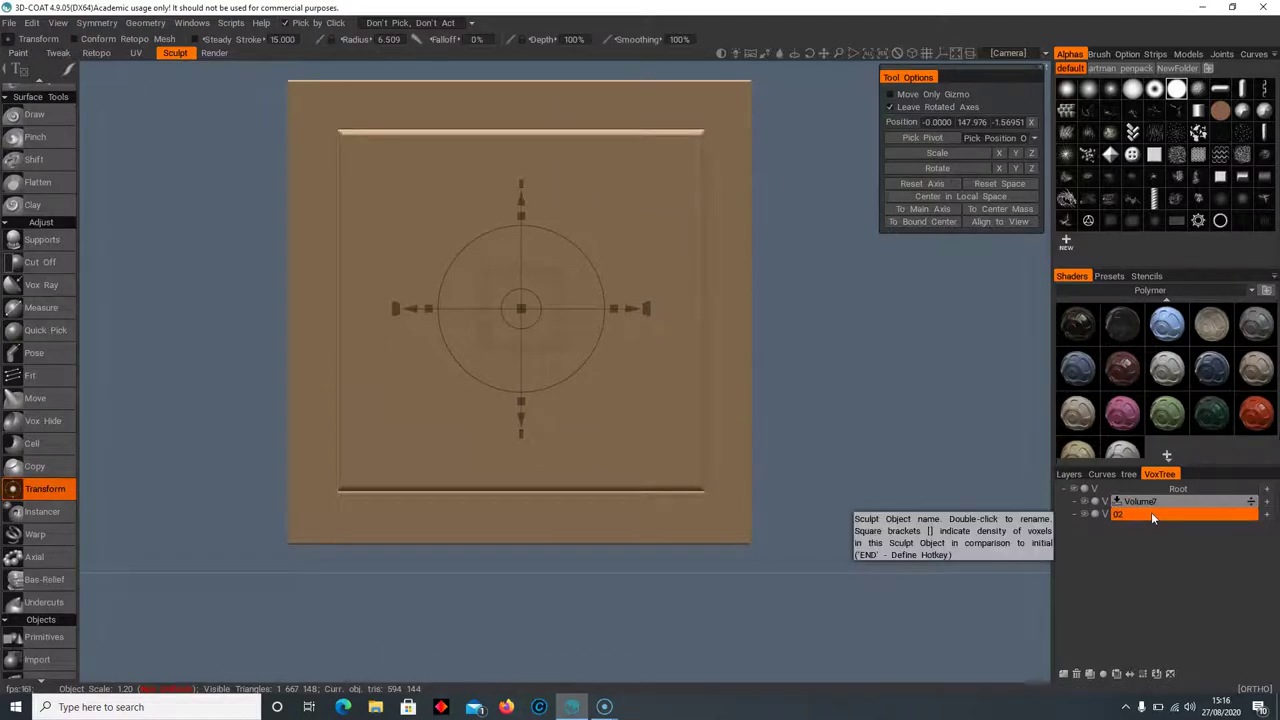
double_click(1133, 503)
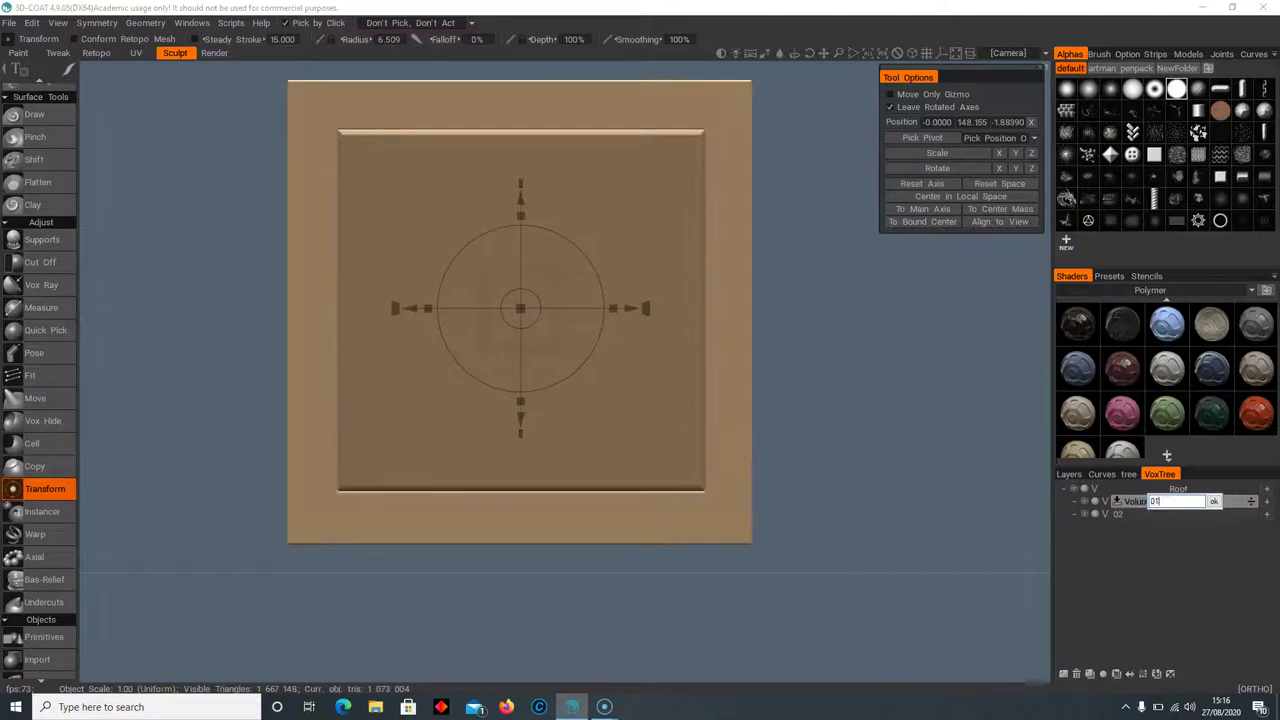
type("01")
key("Return")
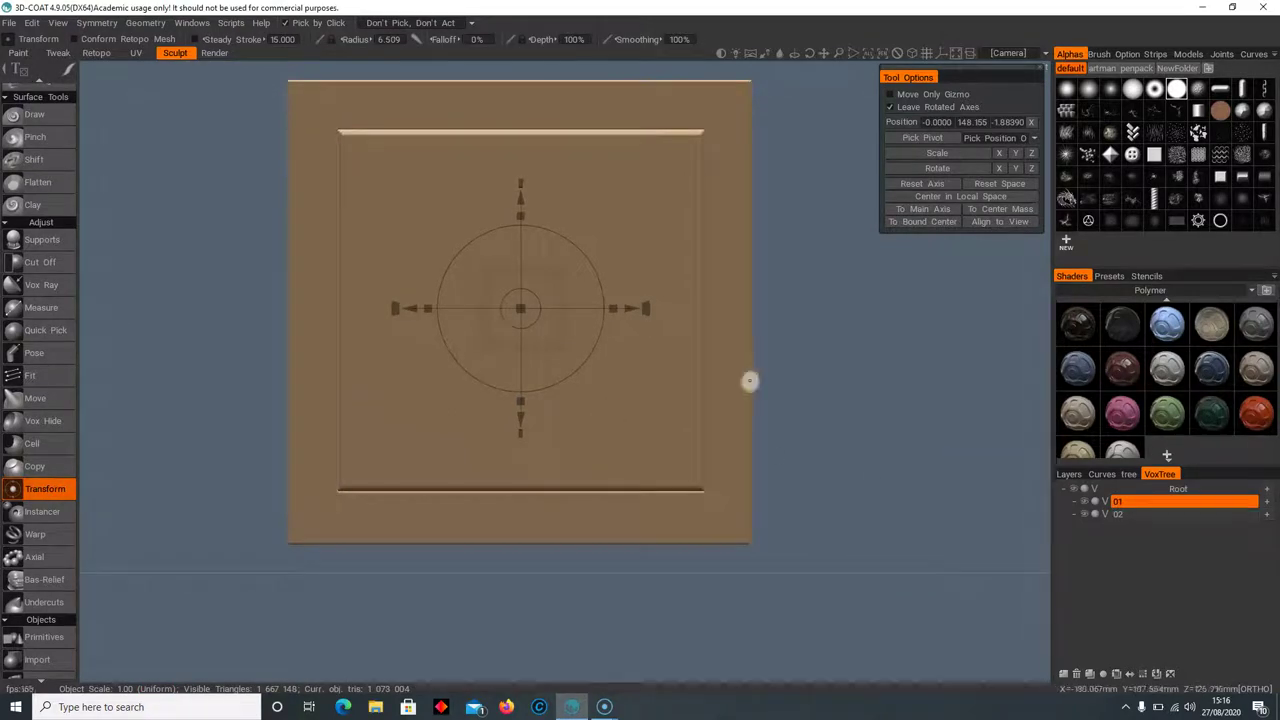
Select volume 02 and scale it down vertically, leaving gaps above and below it inside the frame
right_click_drag(830, 352, 820, 335)
middle_click_drag(567, 301, 590, 314)
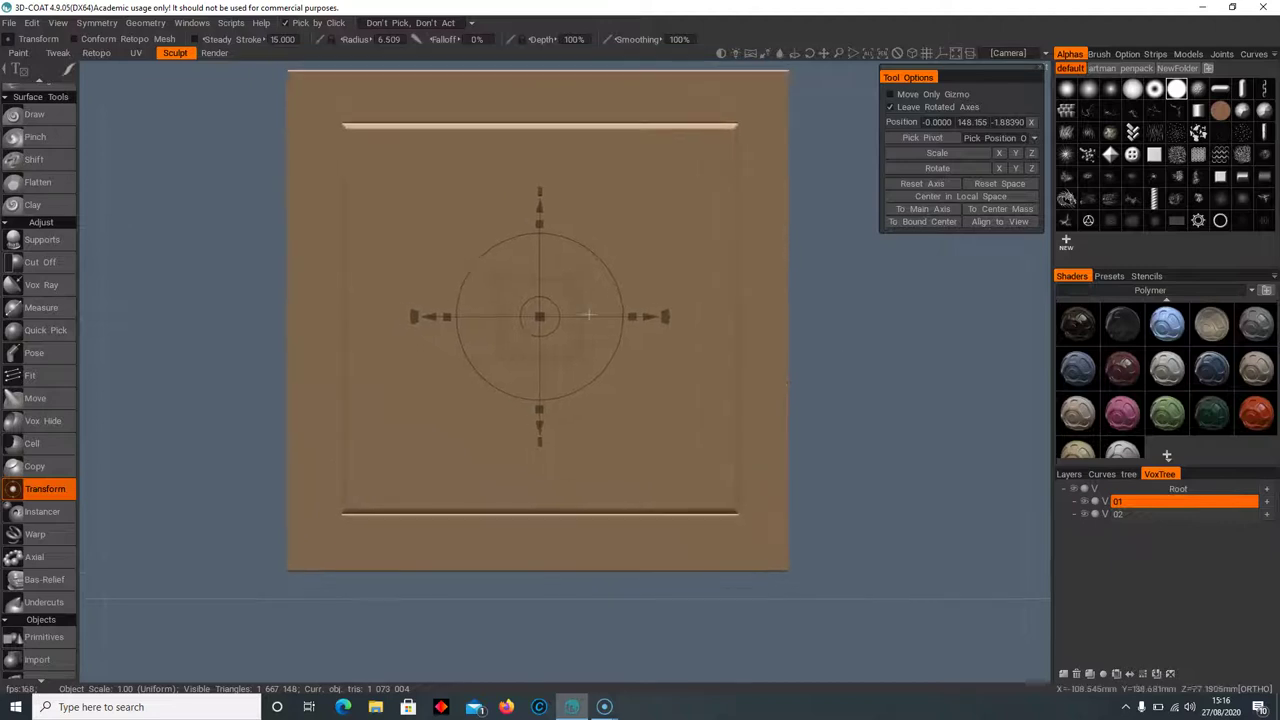
left_click(1182, 515)
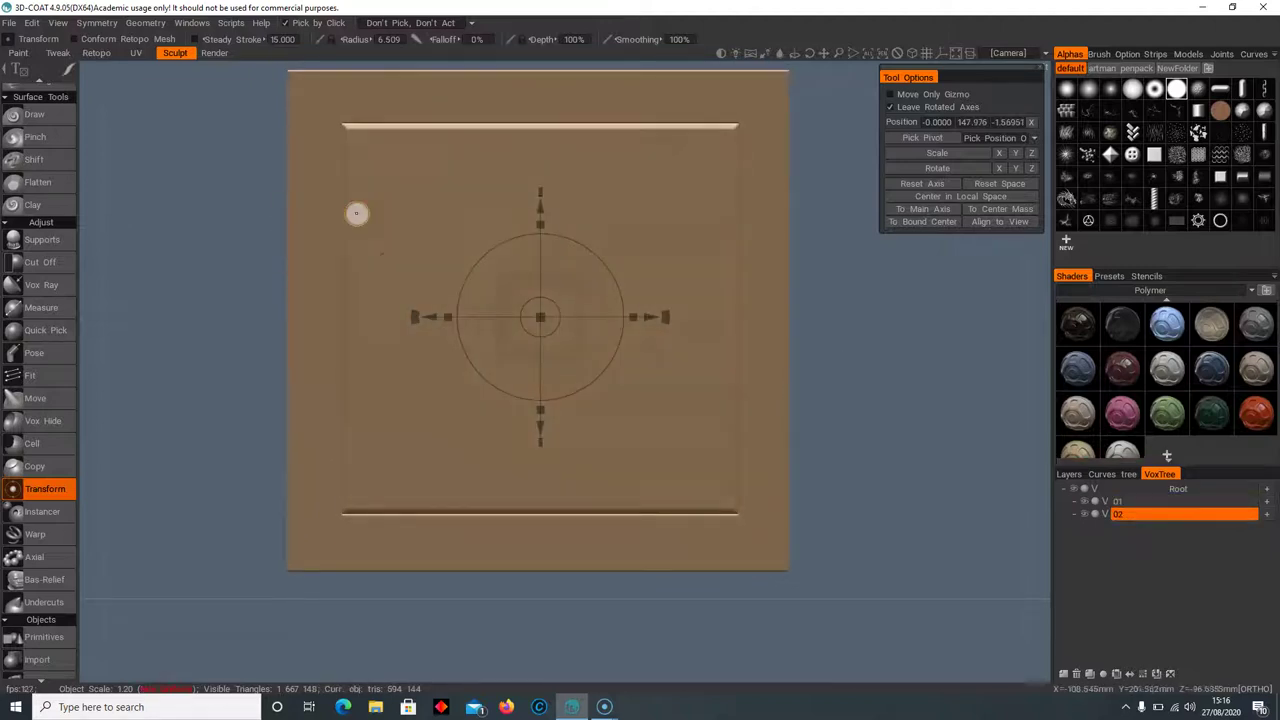
left_click_drag(530, 217, 540, 245)
Cut a wide horizontal band out of the middle of volume 02 with Cut Off, leaving two slats
left_click(39, 264)
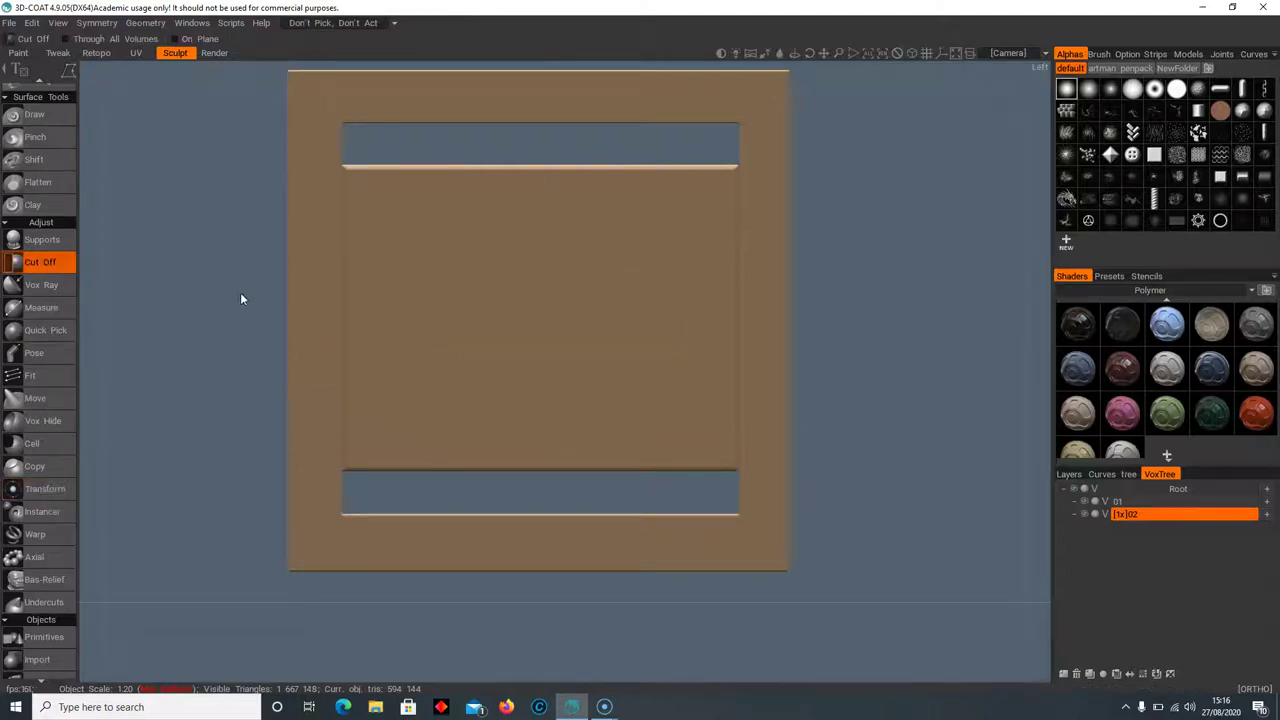
left_click_drag(230, 248, 870, 390)
middle_click_drag(881, 431, 791, 457)
Select volume 01 and set Cut Off to the vertex lasso stroke mode
left_click(1180, 501)
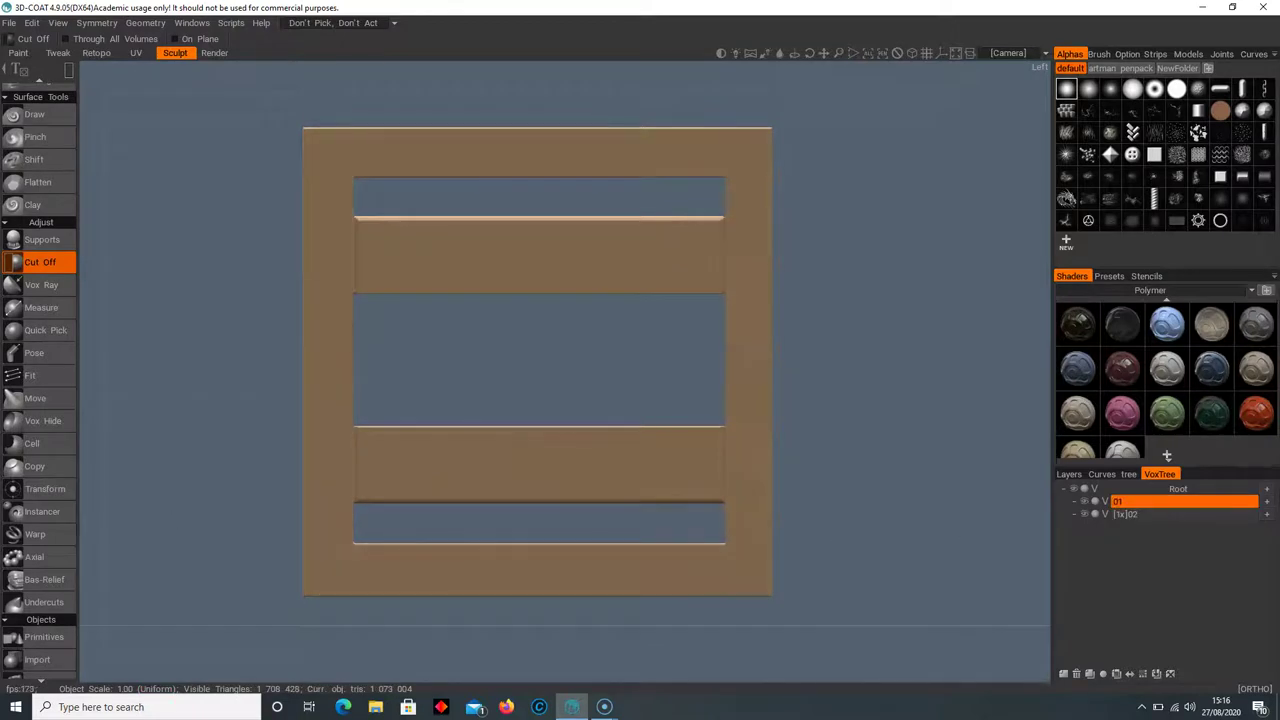
scroll(27, 540, "up", 3)
key("space")
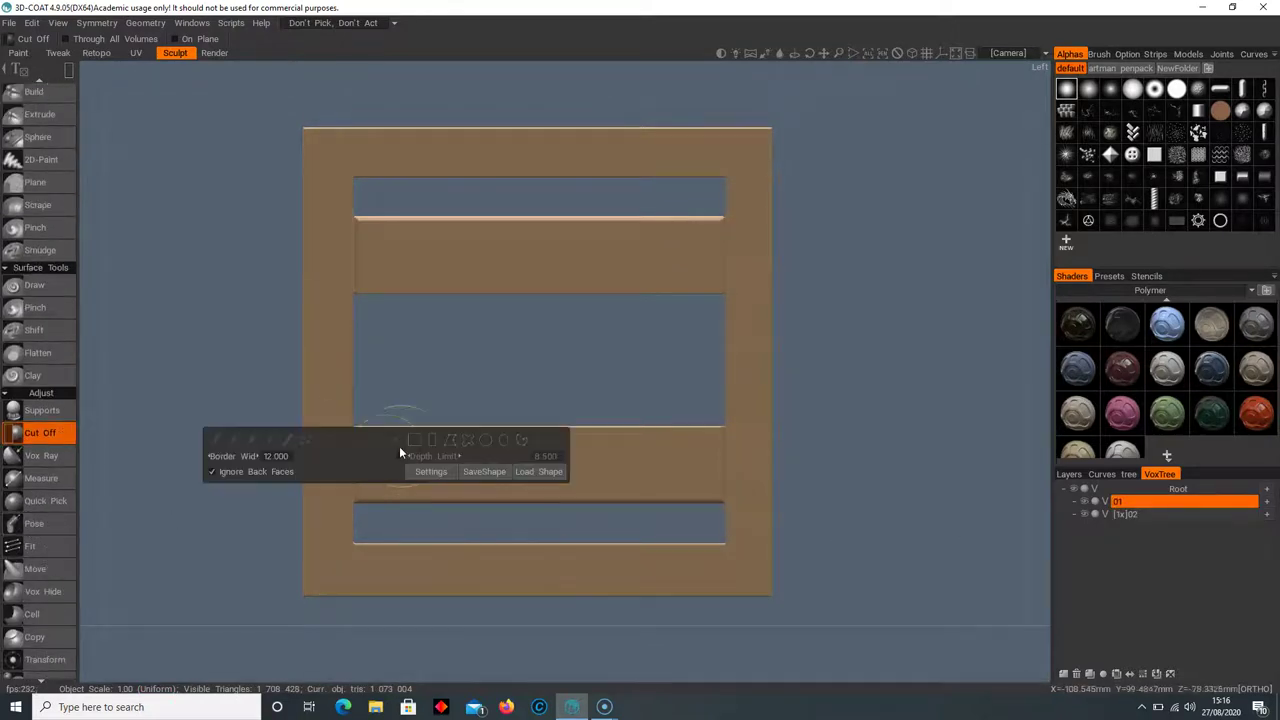
left_click(449, 440)
middle_click_drag(410, 404, 434, 460)
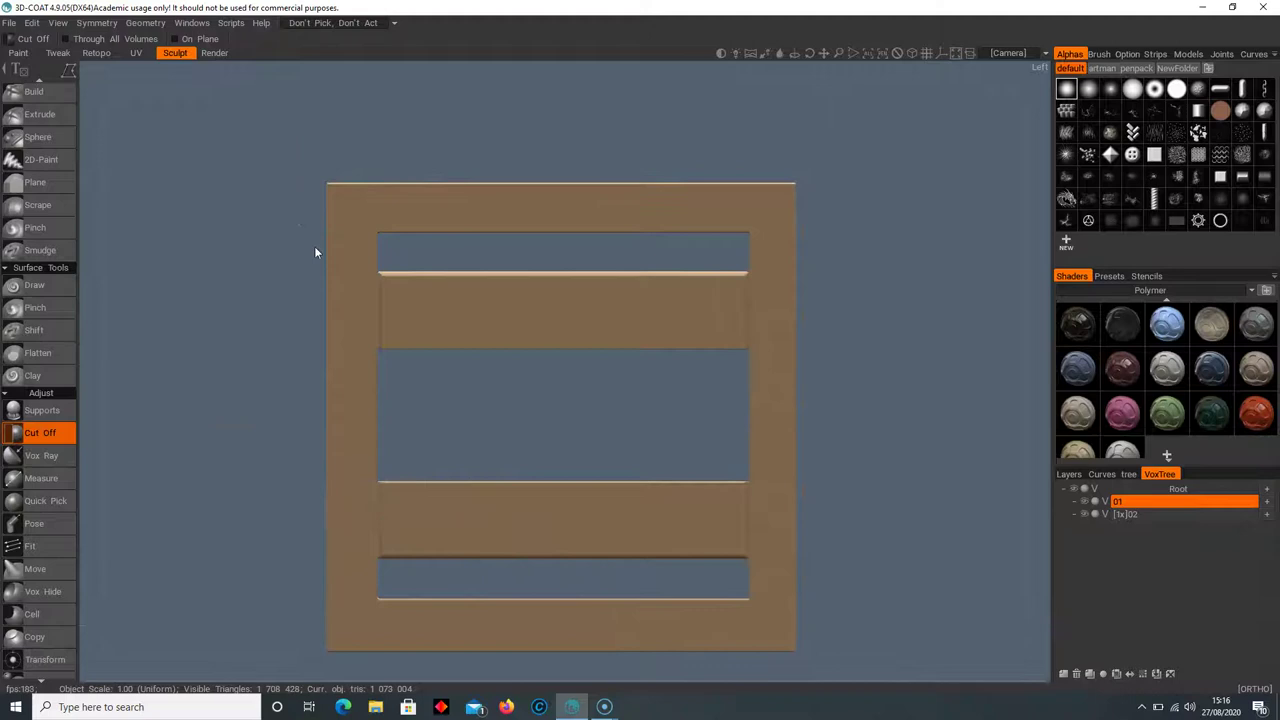
Enable X,Y,Z mirror symmetry with only the Z axis active
left_click(97, 23)
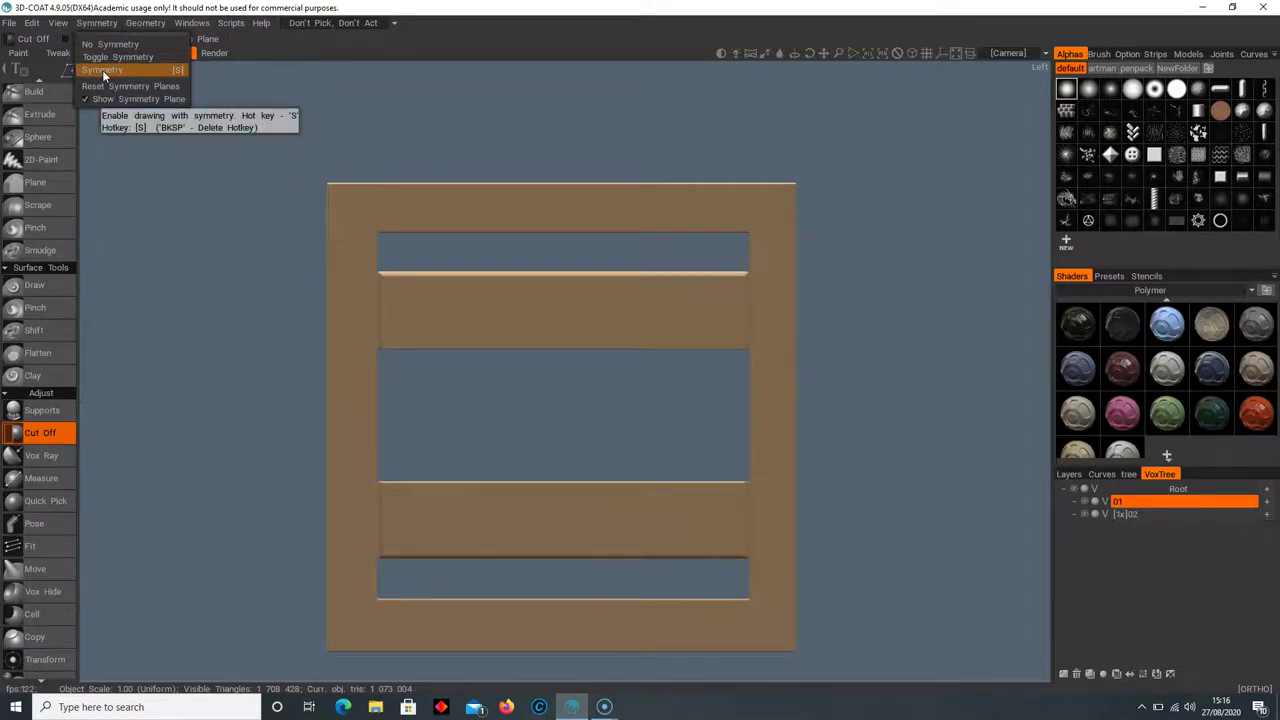
left_click(102, 70)
left_click(114, 154)
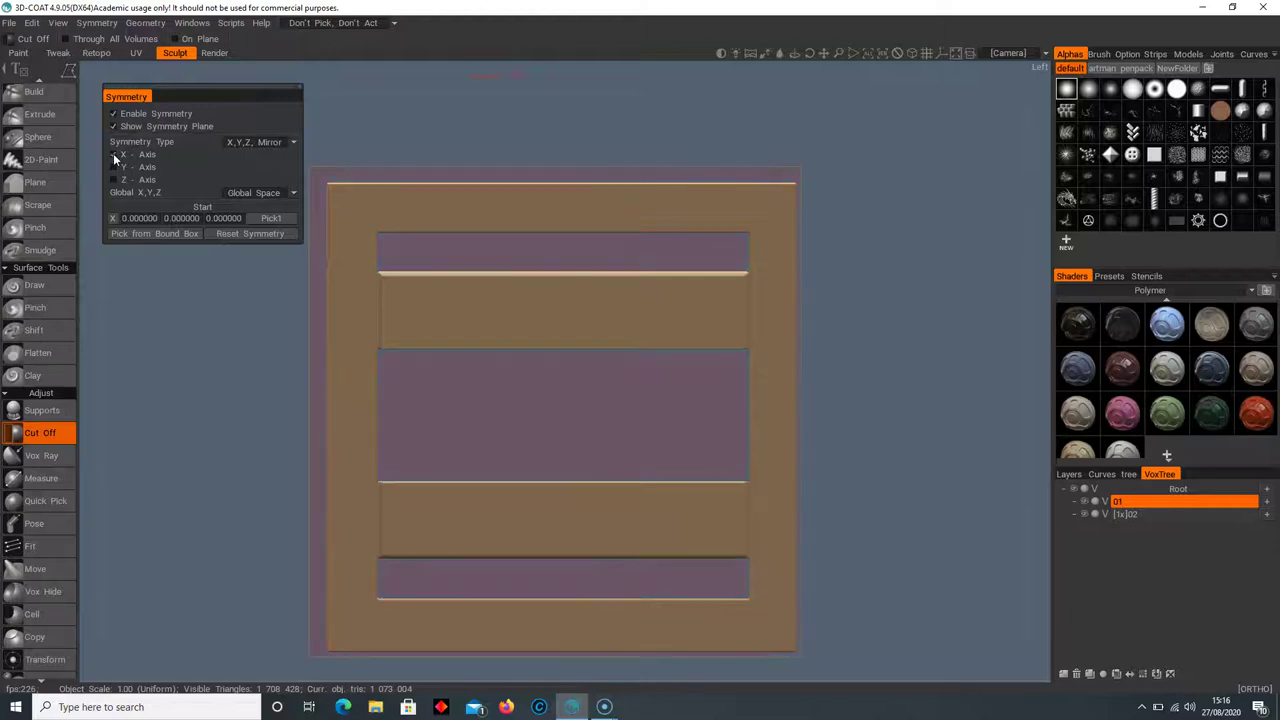
left_click_drag(315, 250, 300, 318)
left_click(115, 167)
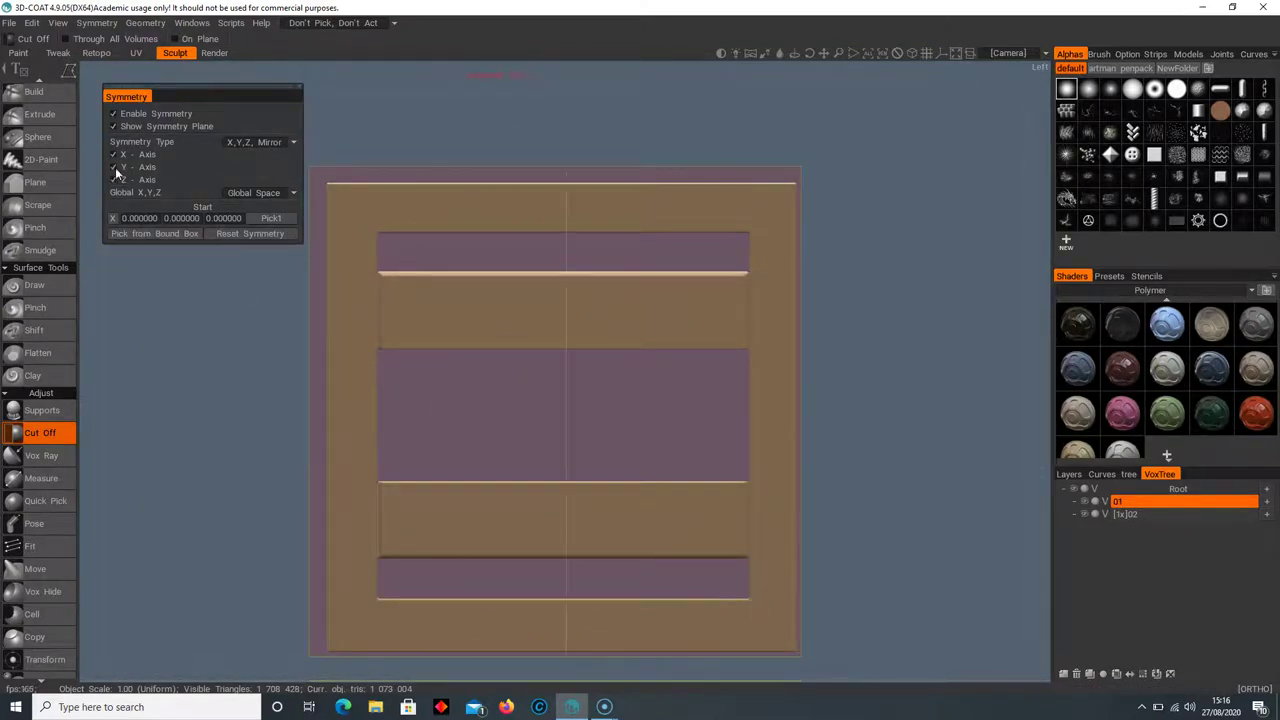
left_click(115, 168)
left_click(115, 156)
right_click_drag(750, 384, 680, 400, "alt")
middle_click_drag(680, 400, 638, 382, "alt")
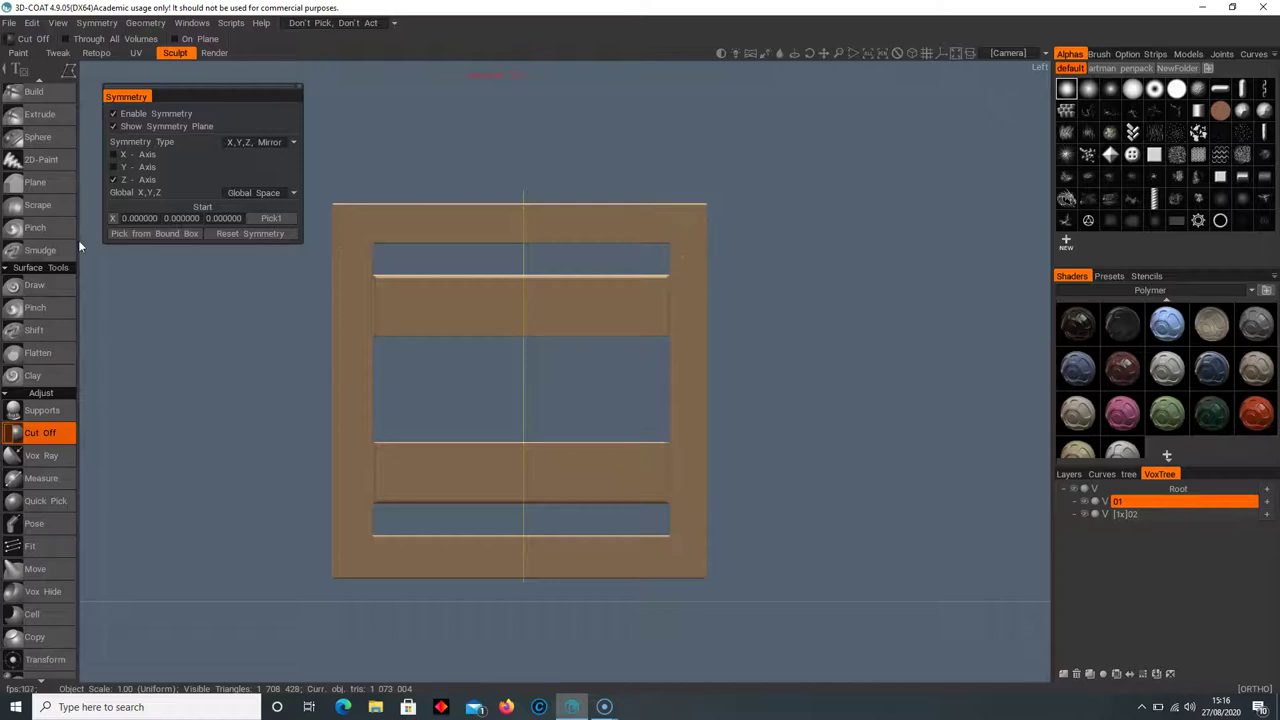
Add the Y axis to the mirror symmetry and centre the planes from the frame's bounding box
left_click(115, 168)
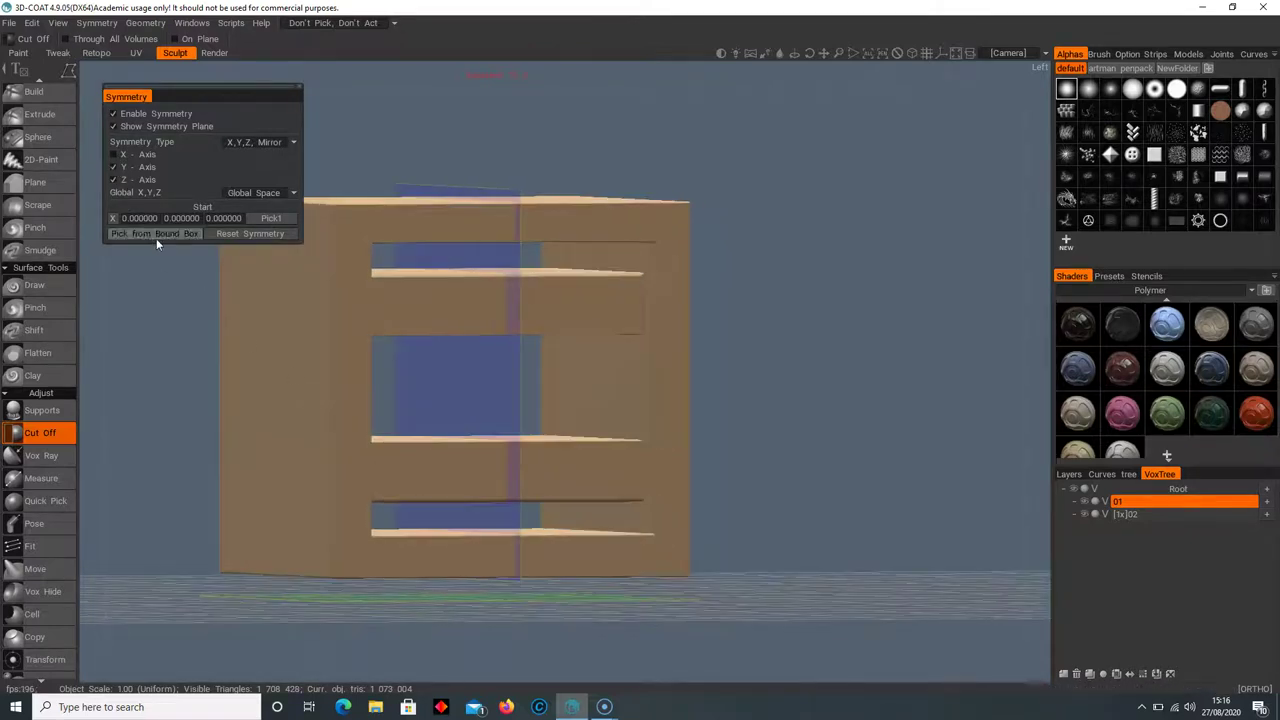
left_click(156, 234)
Cut off the frame's four outer corners diagonally using the mirrored lasso in the side view
key("KP_4")
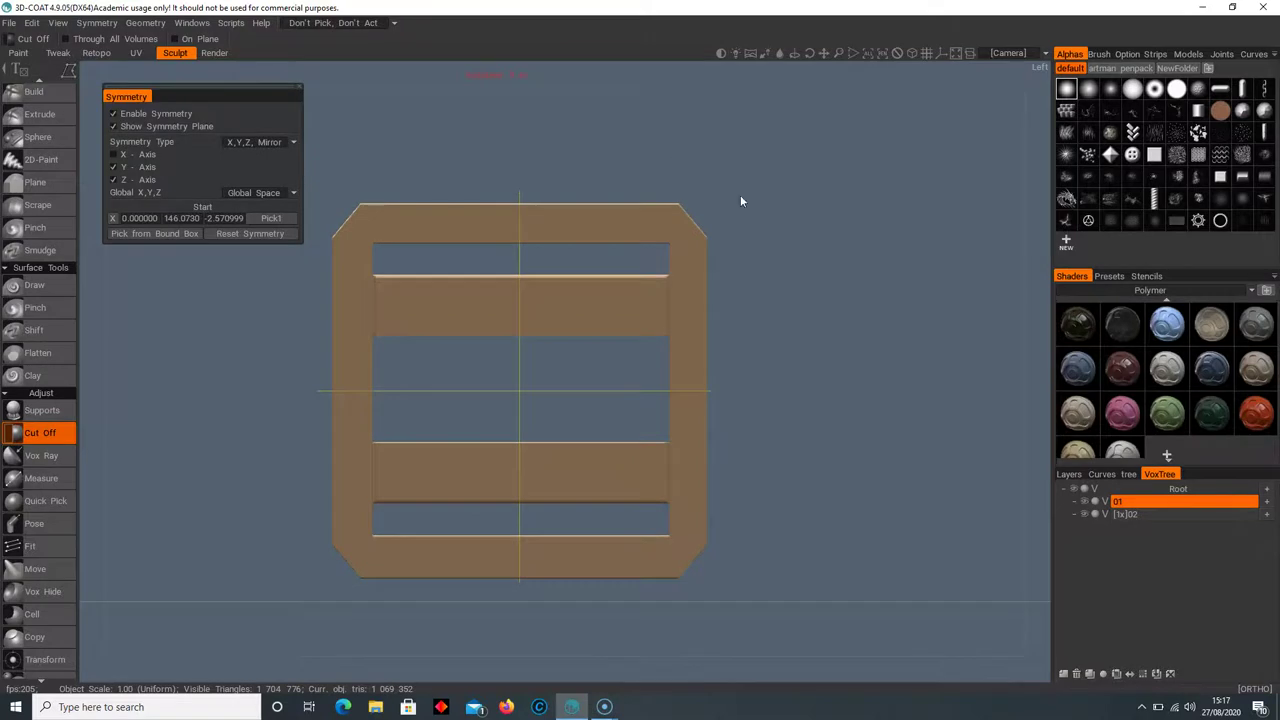
left_click_drag(740, 197, 661, 397)
scroll(803, 405, "up", 2)
middle_click_drag(803, 405, 777, 394)
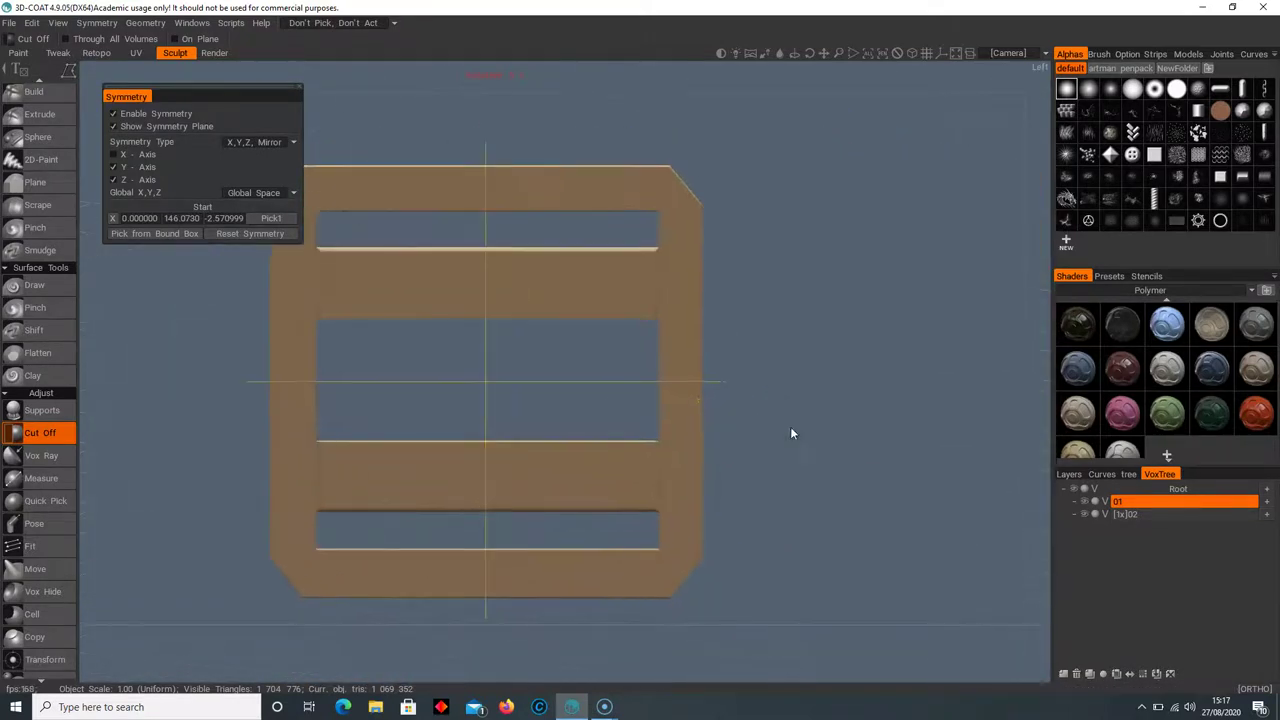
Switch Cut Off to a rectangular stroke and cut a shallow recess along both outer sides of the frame
key("e")
left_click_drag(729, 426, 682, 487)
middle_click_drag(755, 491, 806, 453)
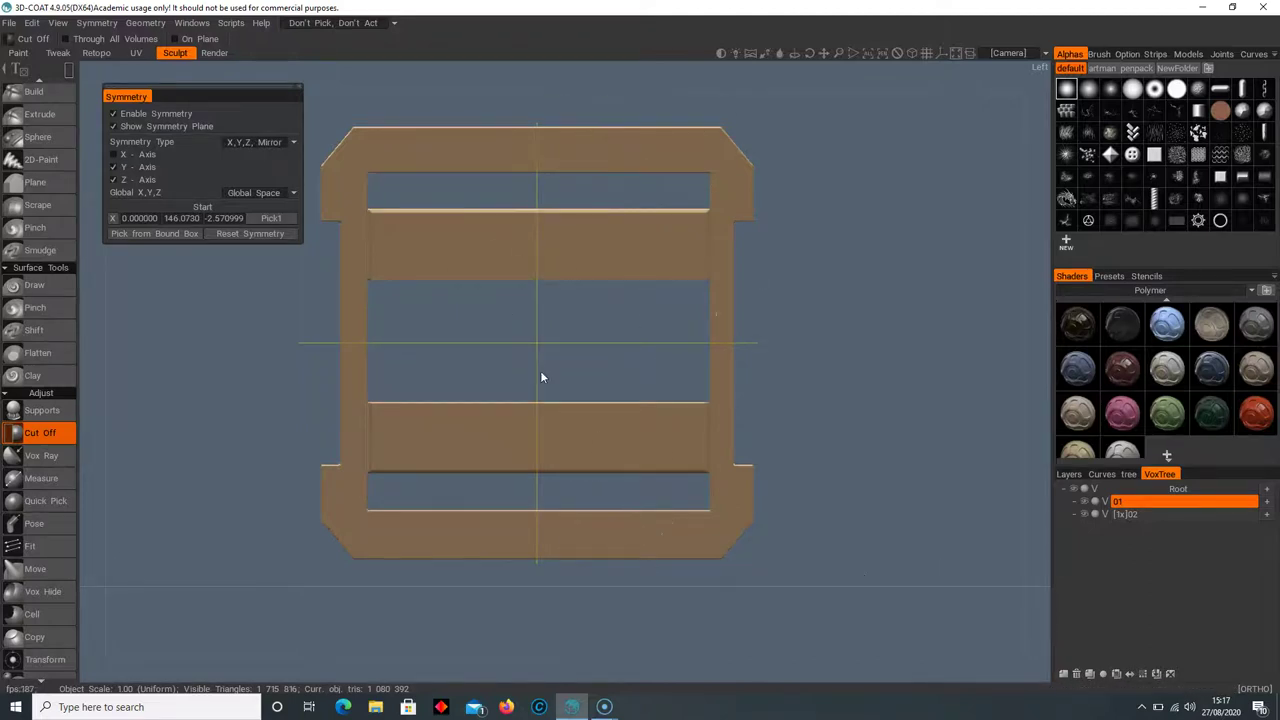
Examine the recessed frame and its inner slats from an oblique angle and straight on
mouse_move(540, 377)
middle_mouse_down()
mouse_move(974, 351)
mouse_move(717, 346)
mouse_move(533, 382)
middle_mouse_up()
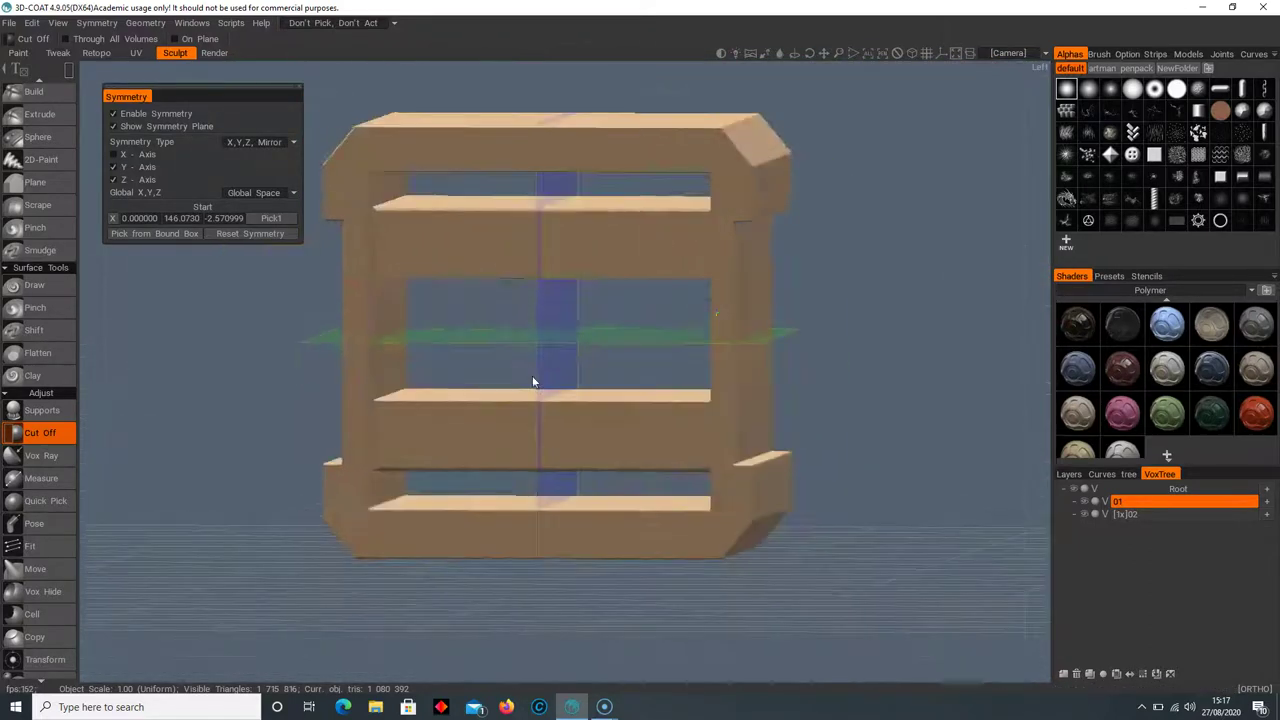
left_click_drag(533, 382, 568, 396, "alt")
right_click_drag(568, 396, 600, 392, "alt")
middle_click_drag(600, 392, 615, 406, "alt")
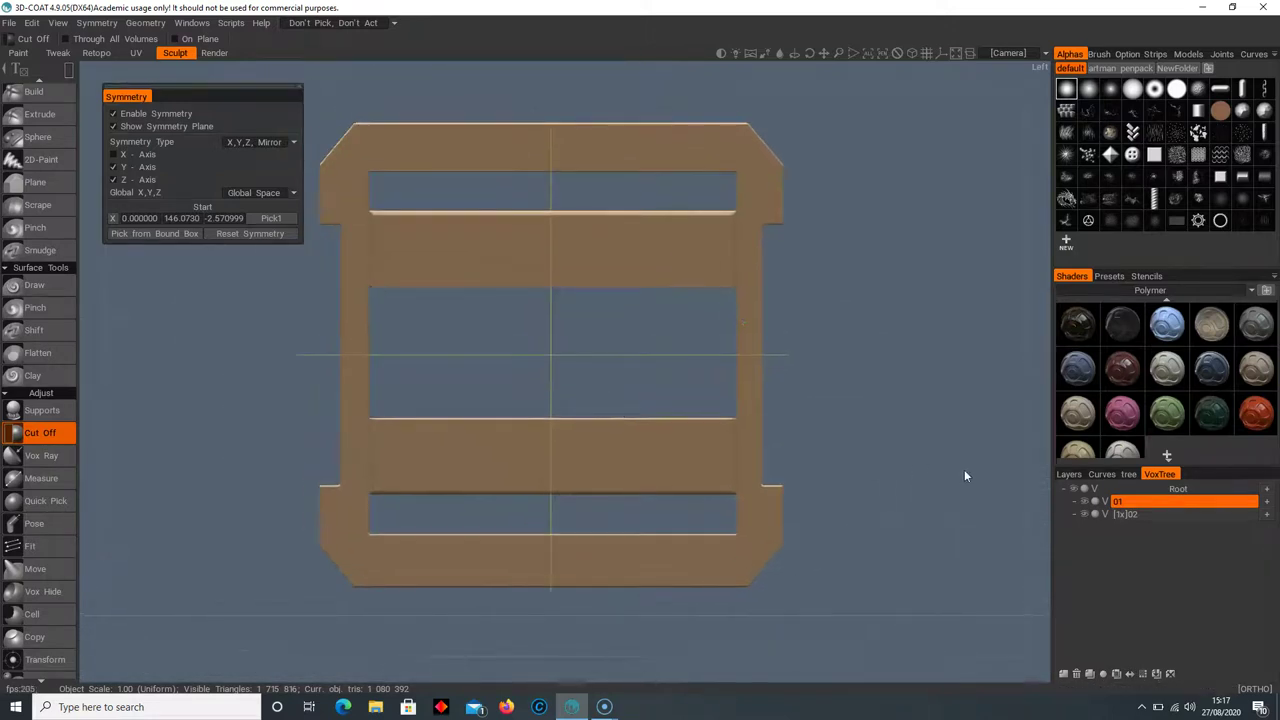
left_click(144, 23)
scroll(897, 305, "down", 2)
middle_click_drag(872, 307, 854, 305)
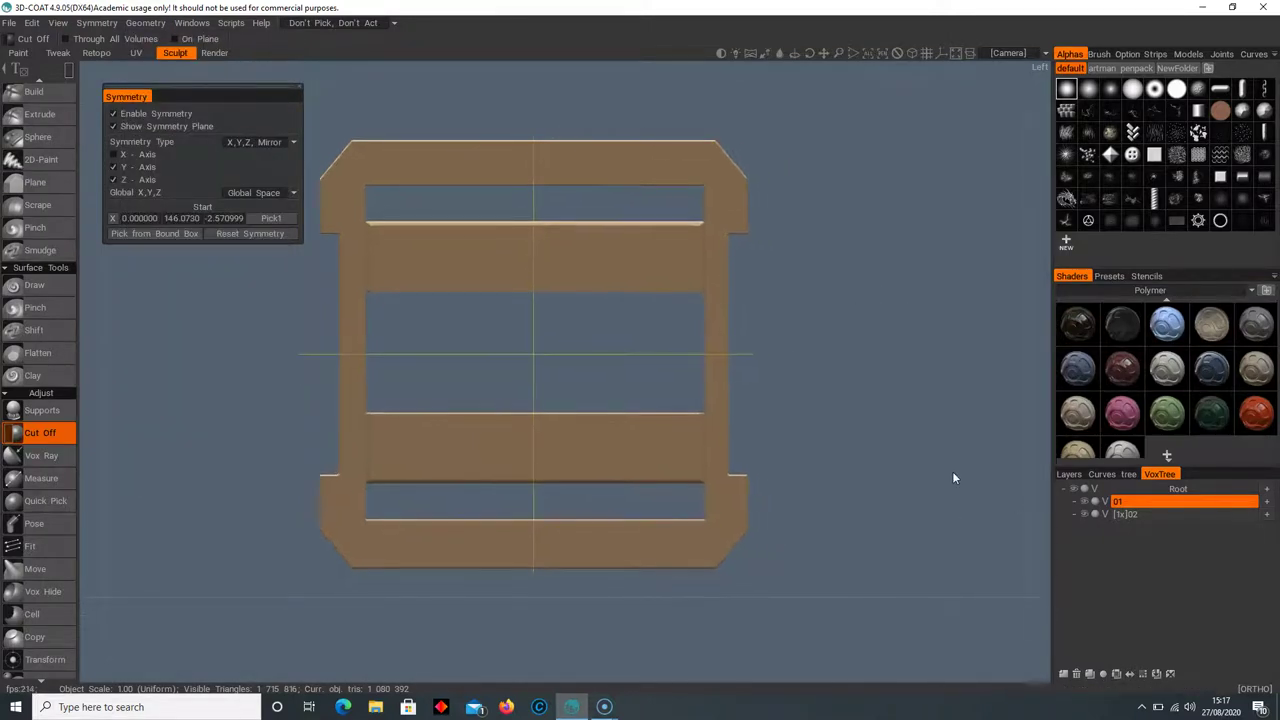
scroll(941, 446, "down", 1)
middle_click_drag(940, 442, 848, 428)
scroll(770, 382, "down", 1)
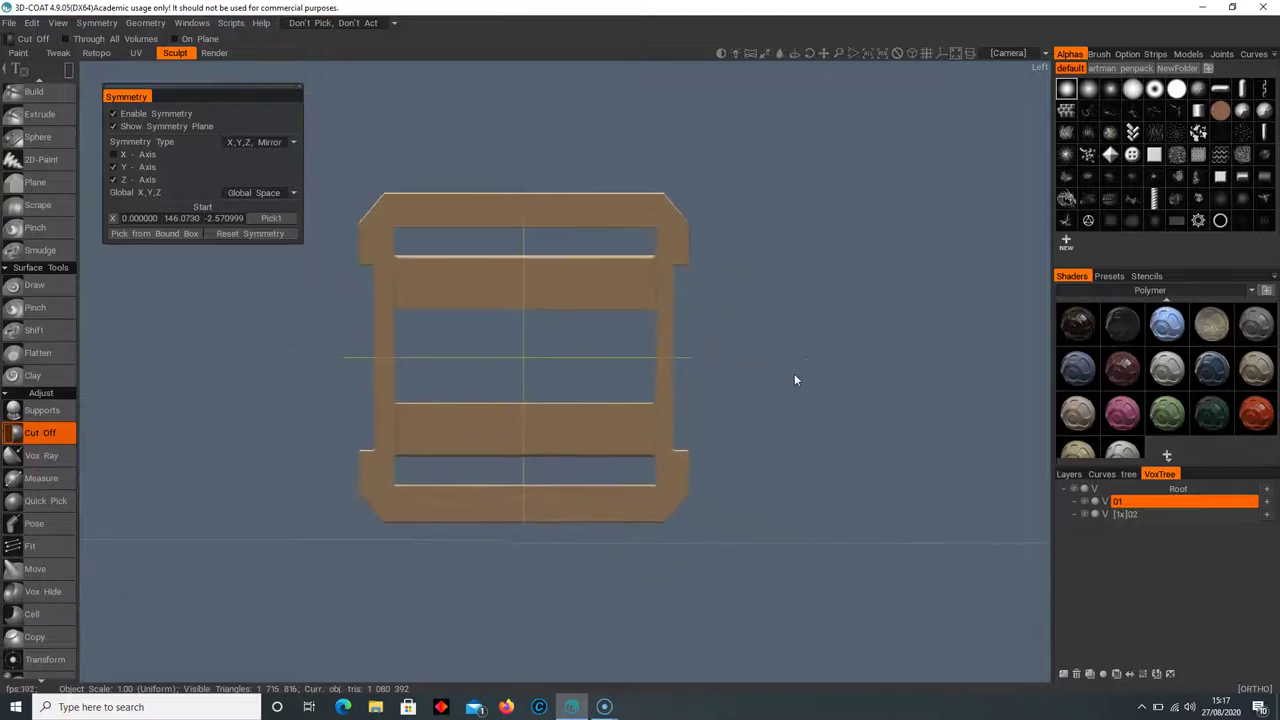
Start a new scene in Voxel Sculpting mode with a cube primitive
left_click(9, 23)
left_click(20, 45)
left_click(563, 392)
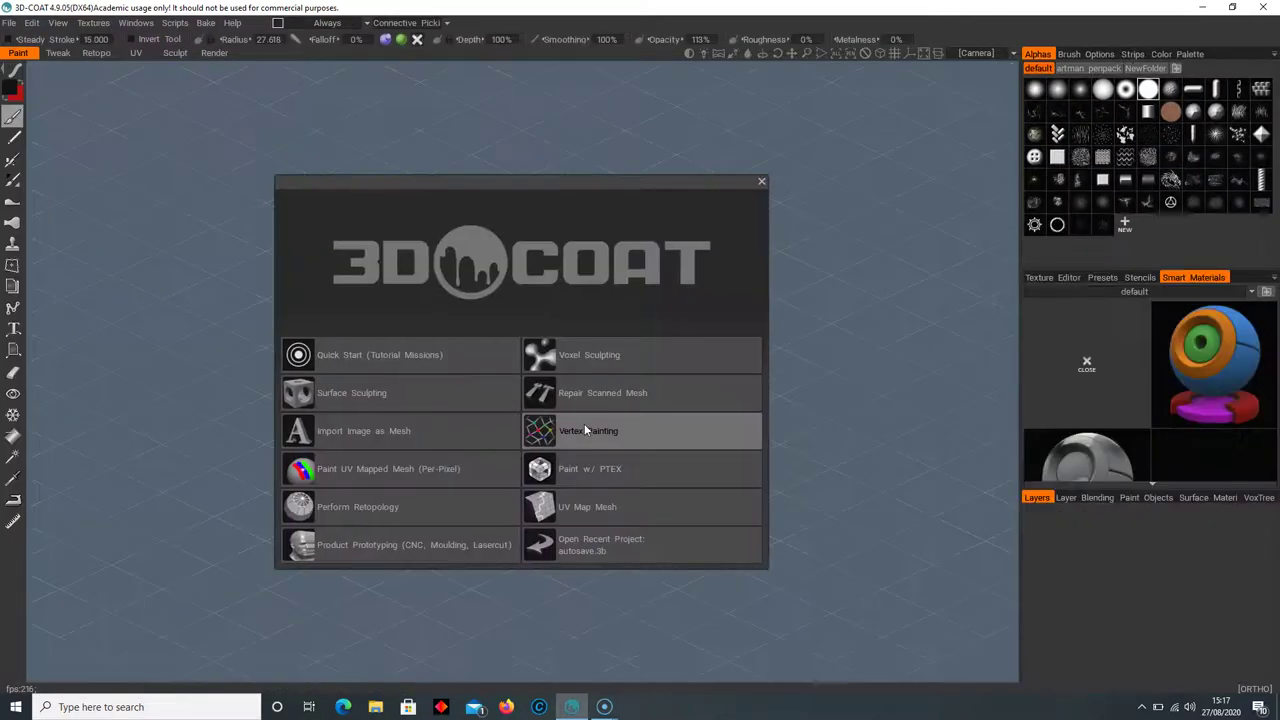
left_click(620, 356)
left_click(308, 442)
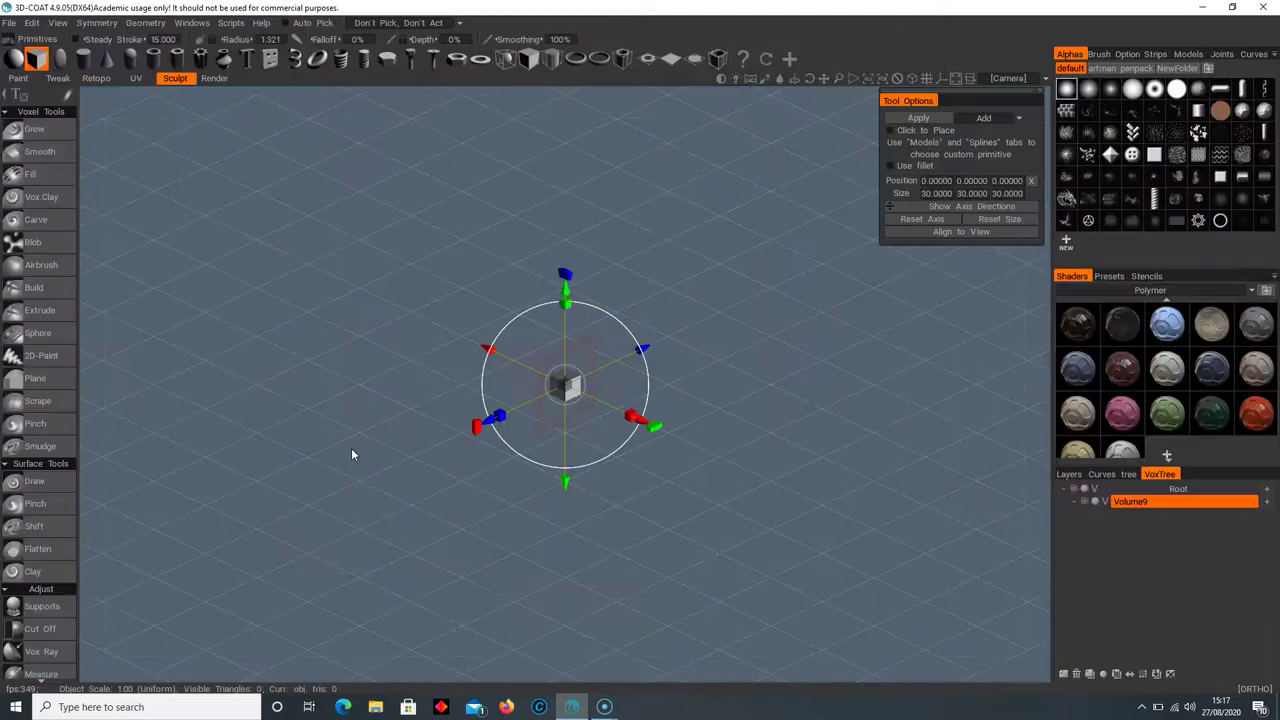
Scale the cube primitive to about 330.7 per side, raise it to a Y position of about 169.6, and apply it
left_click_drag(566, 386, 731, 376)
key("KP_2")
left_click_drag(561, 281, 560, 155)
middle_click_drag(790, 305, 743, 381)
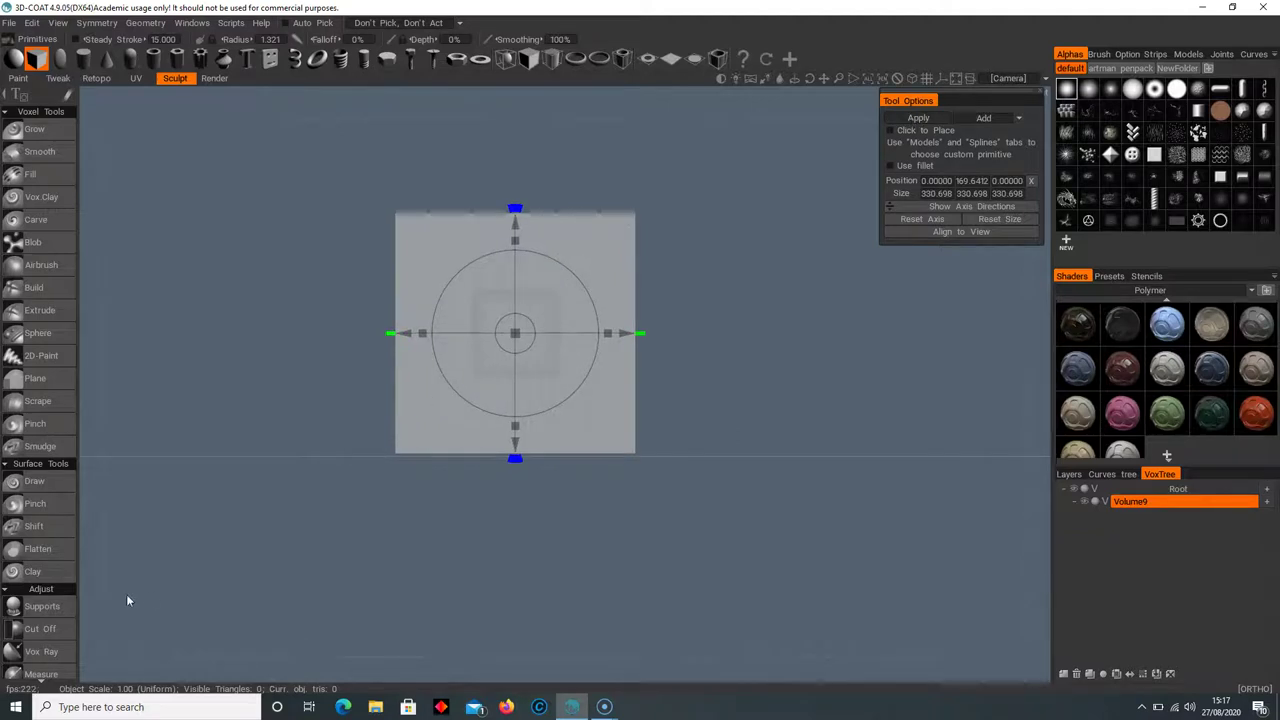
key("Return")
Activate the Vox Hide tool with the new cube framed closely in view
scroll(54, 617, "down", 10)
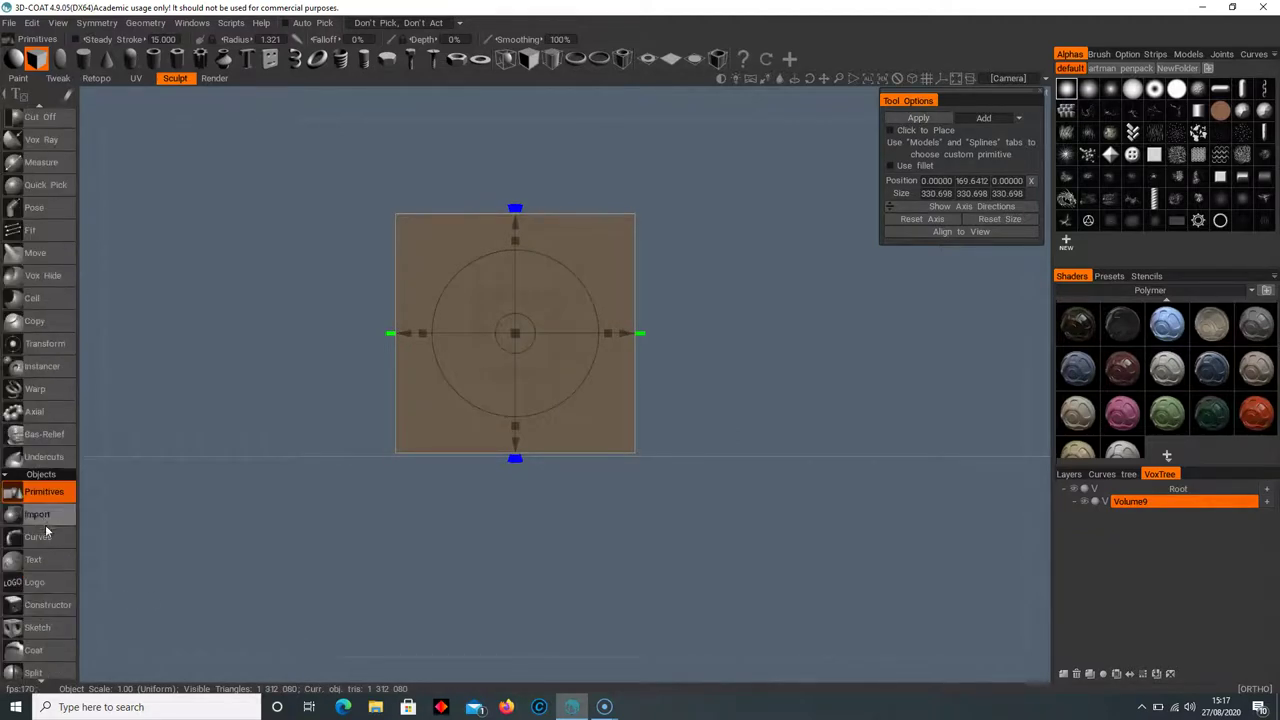
left_click(46, 276)
scroll(503, 398, "up", 4)
middle_click_drag(503, 398, 527, 443)
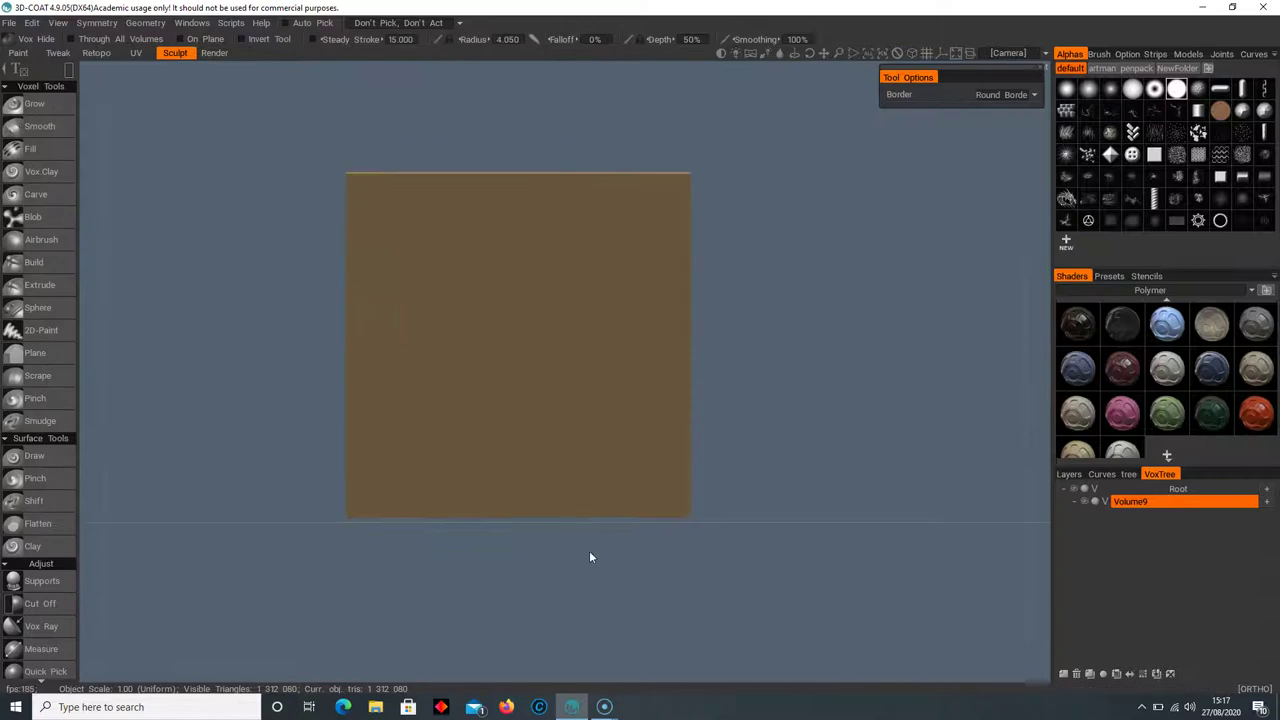
Hide a rectangular area reaching one side edge of the cube and invert the hidden part, dismissing the low-battery notice
key("e")
left_click(642, 518)
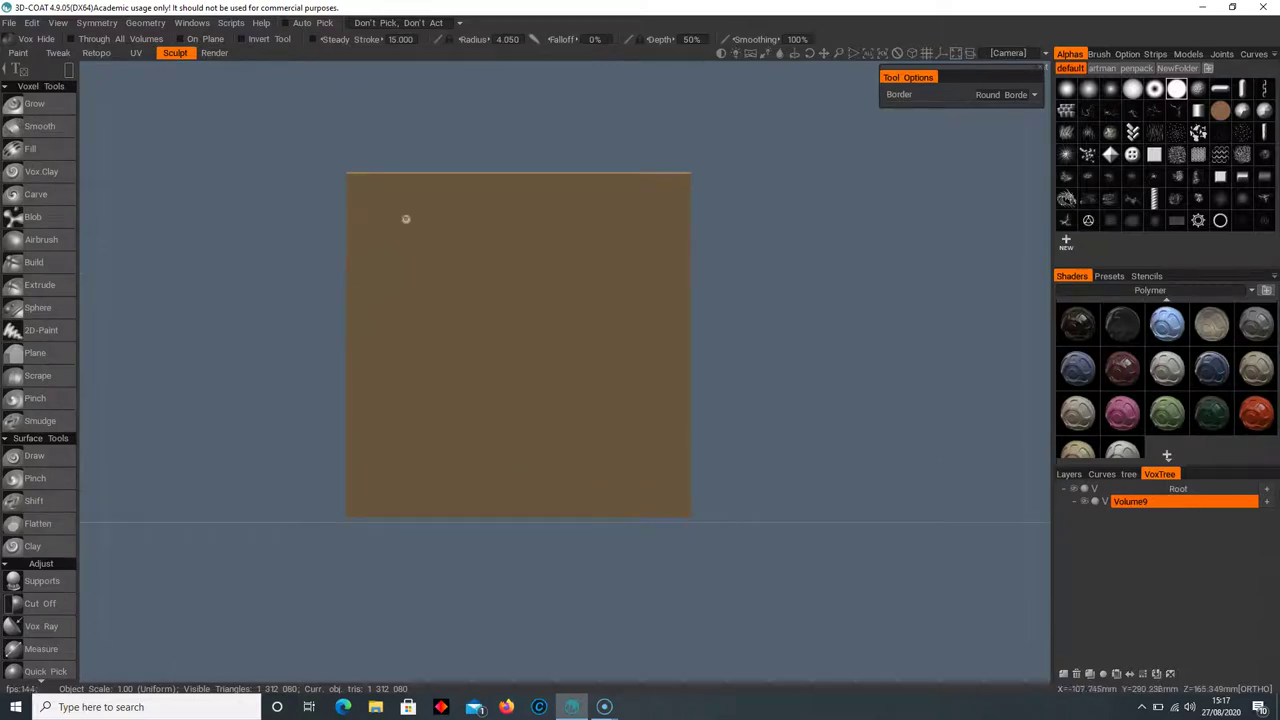
left_click_drag(474, 197, 722, 440)
middle_click_drag(722, 440, 706, 440)
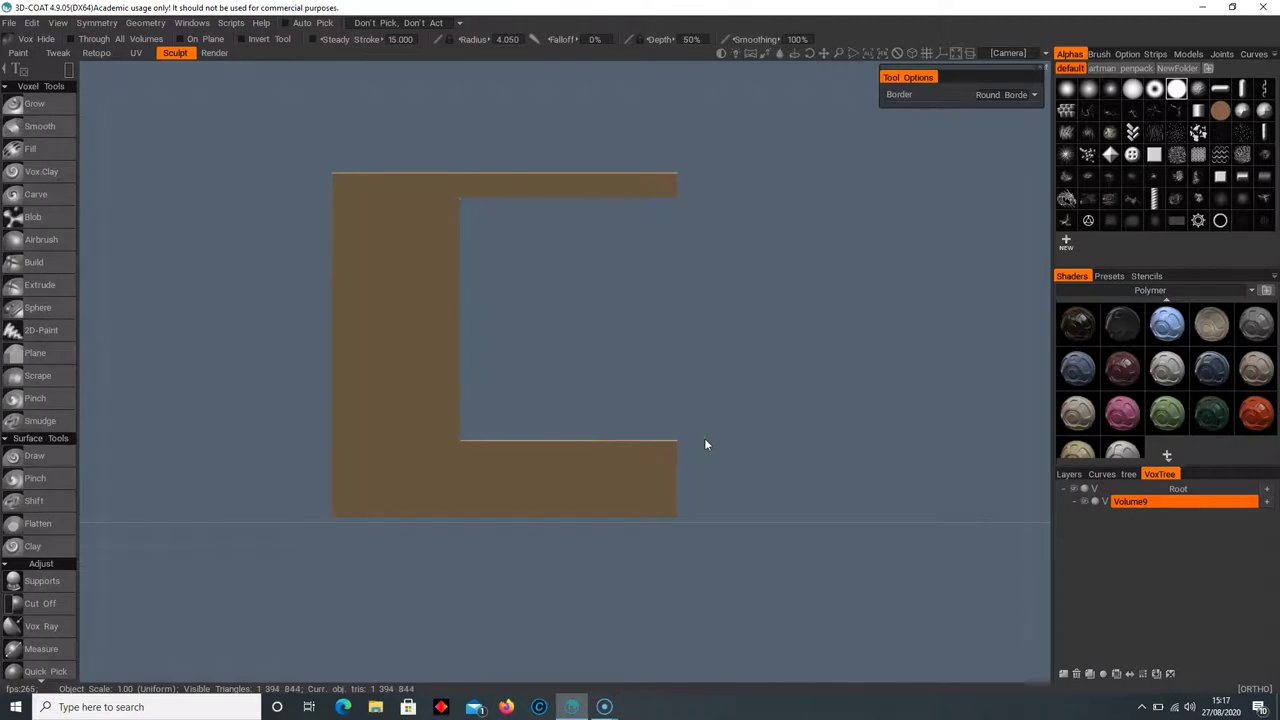
left_click(146, 24)
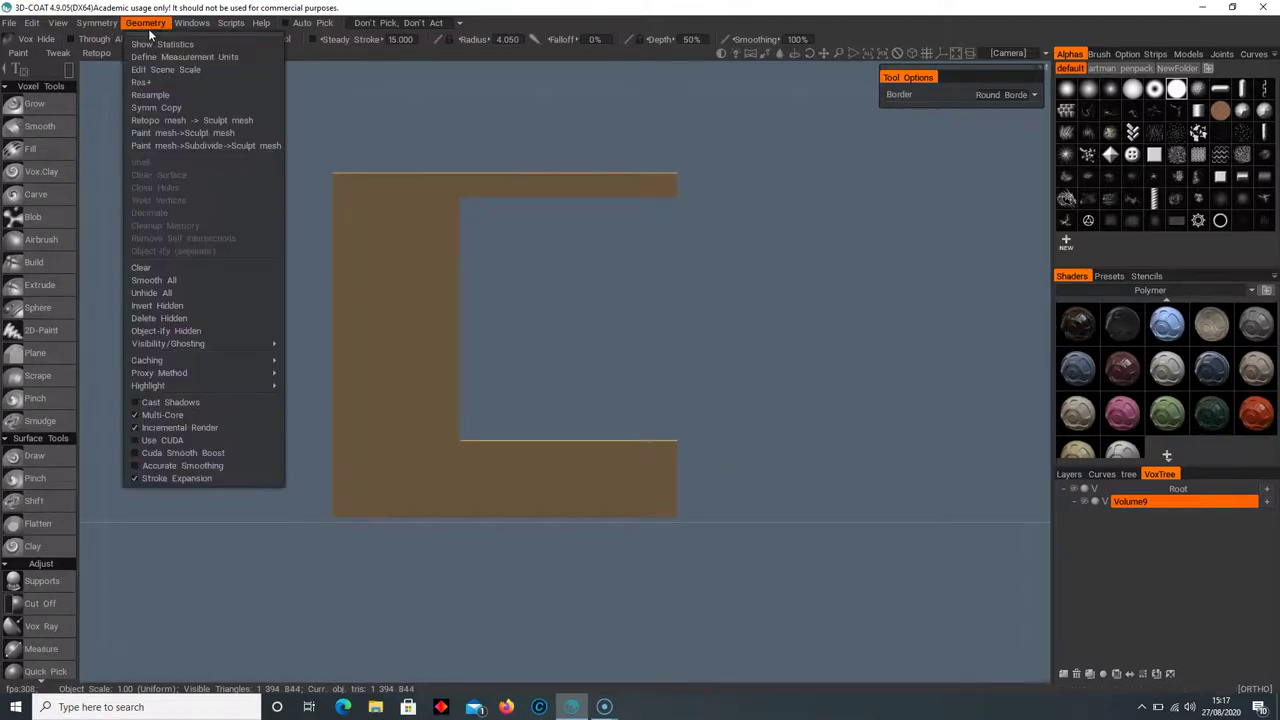
left_click(189, 306)
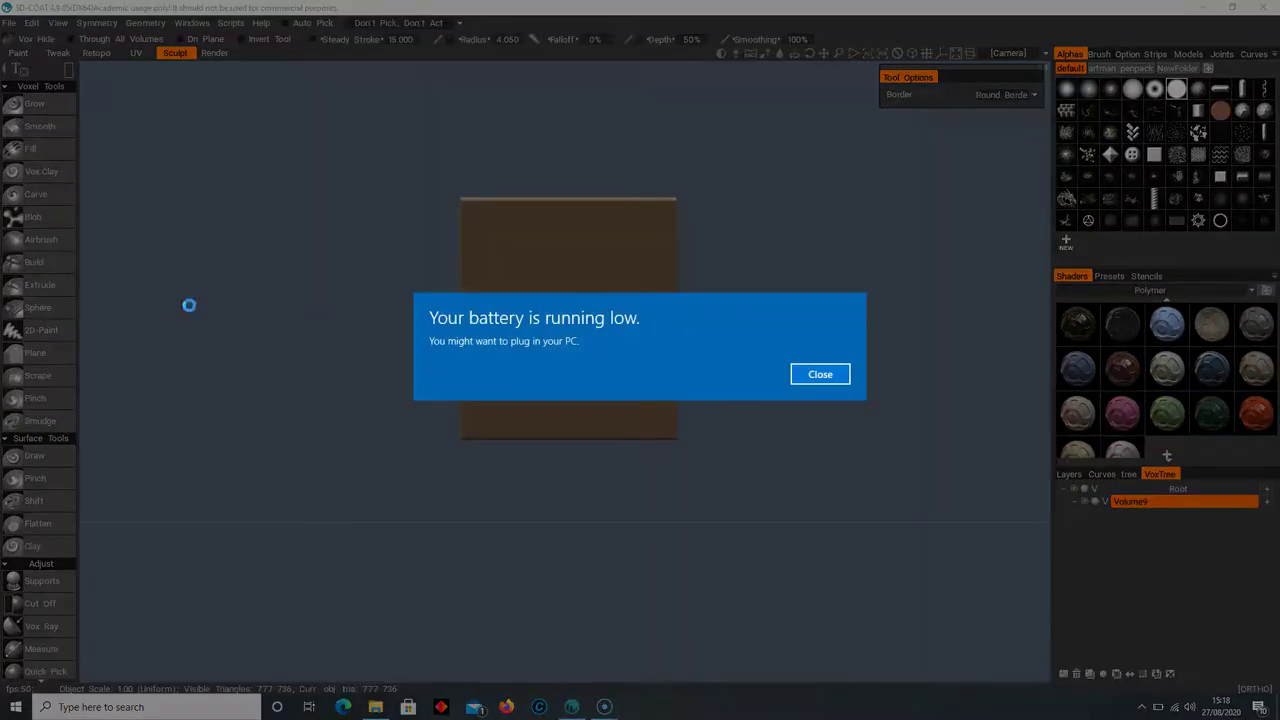
left_click(816, 381)
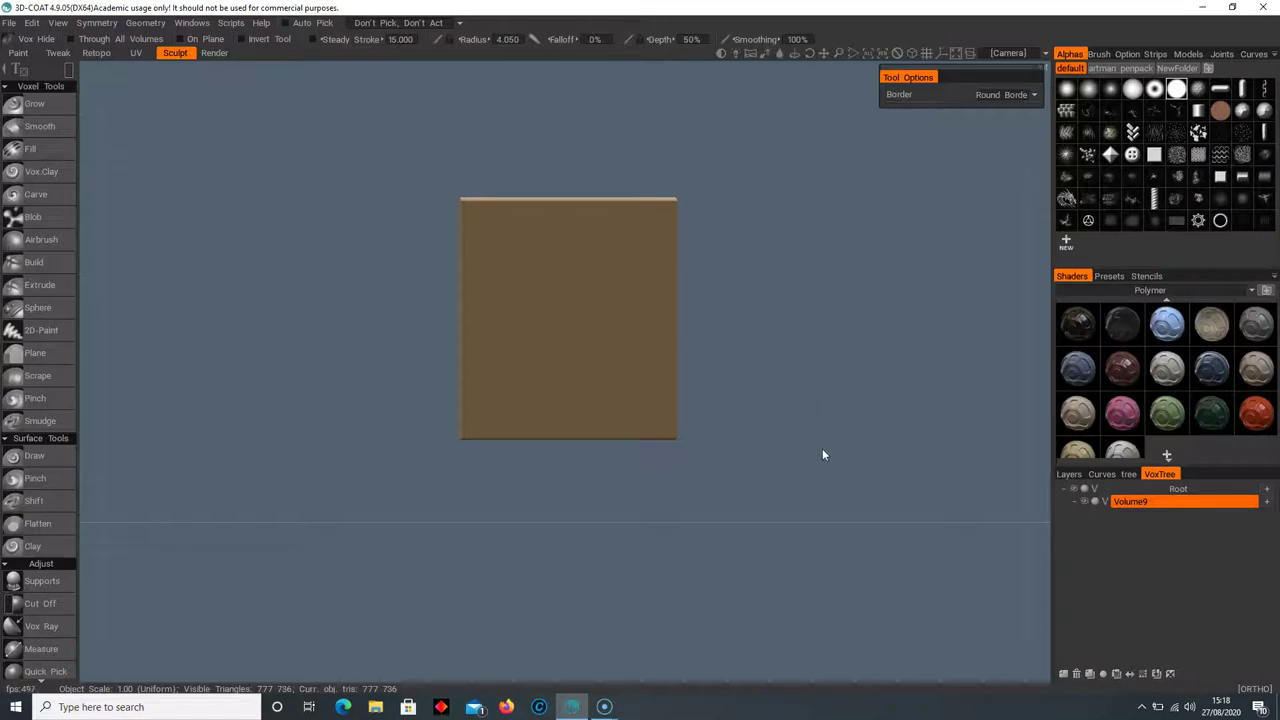
Switch the Vox Hide selection shape to a point-by-point polygon outline
middle_click_drag(758, 380, 761, 376)
right_click_drag(758, 375, 779, 382)
middle_click_drag(779, 382, 757, 382)
key("space")
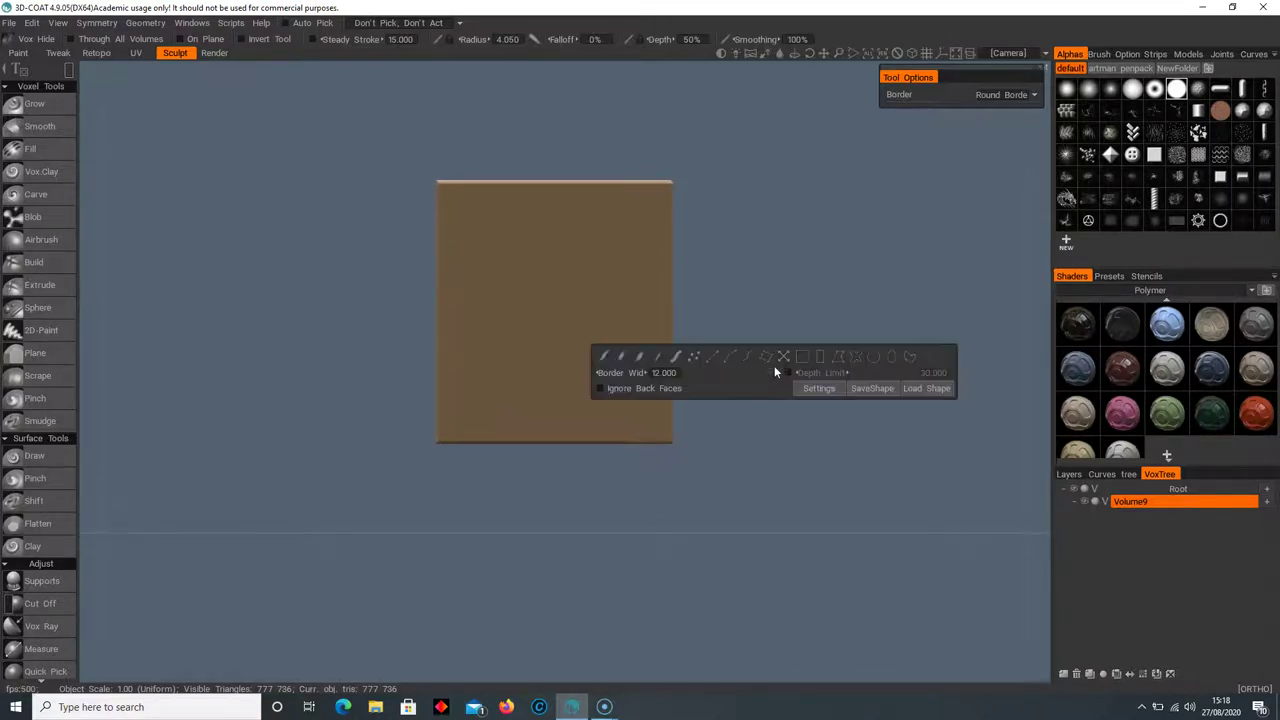
left_click(838, 358)
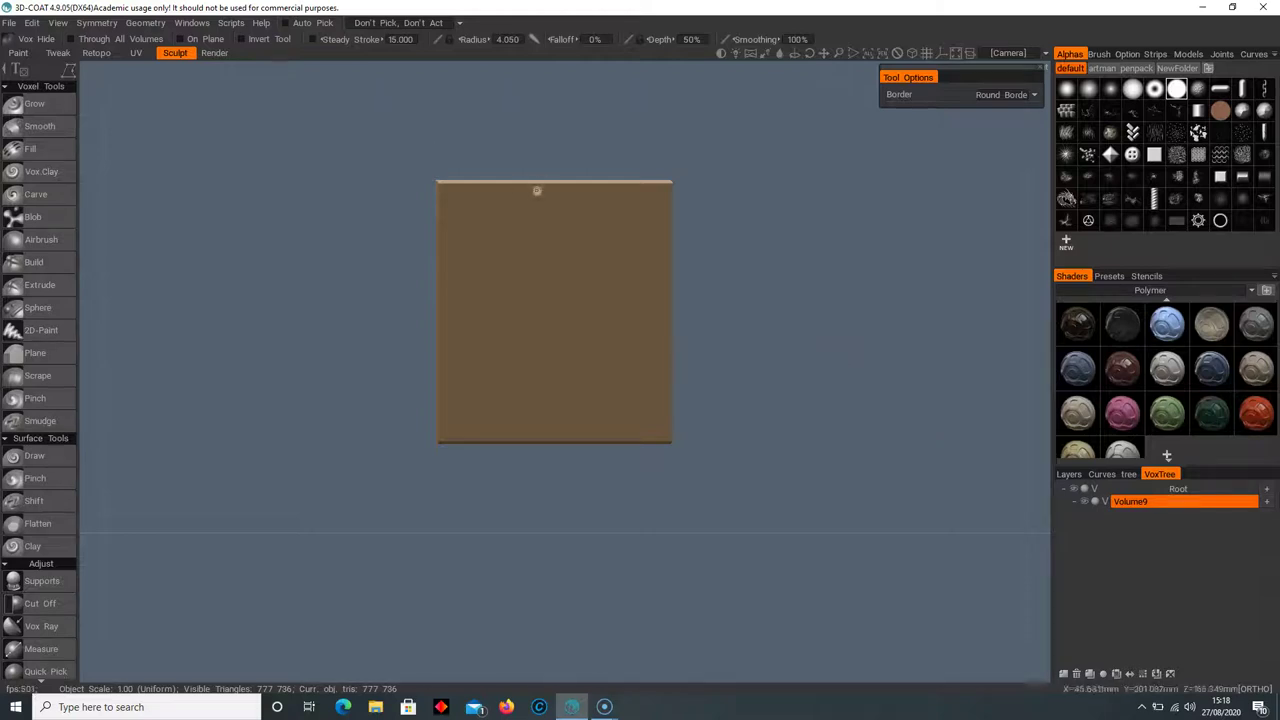
Undo the trial outline near the block's upper corner, the hidden-area inversion and the rectangular hide
left_click_drag(732, 326, 604, 117)
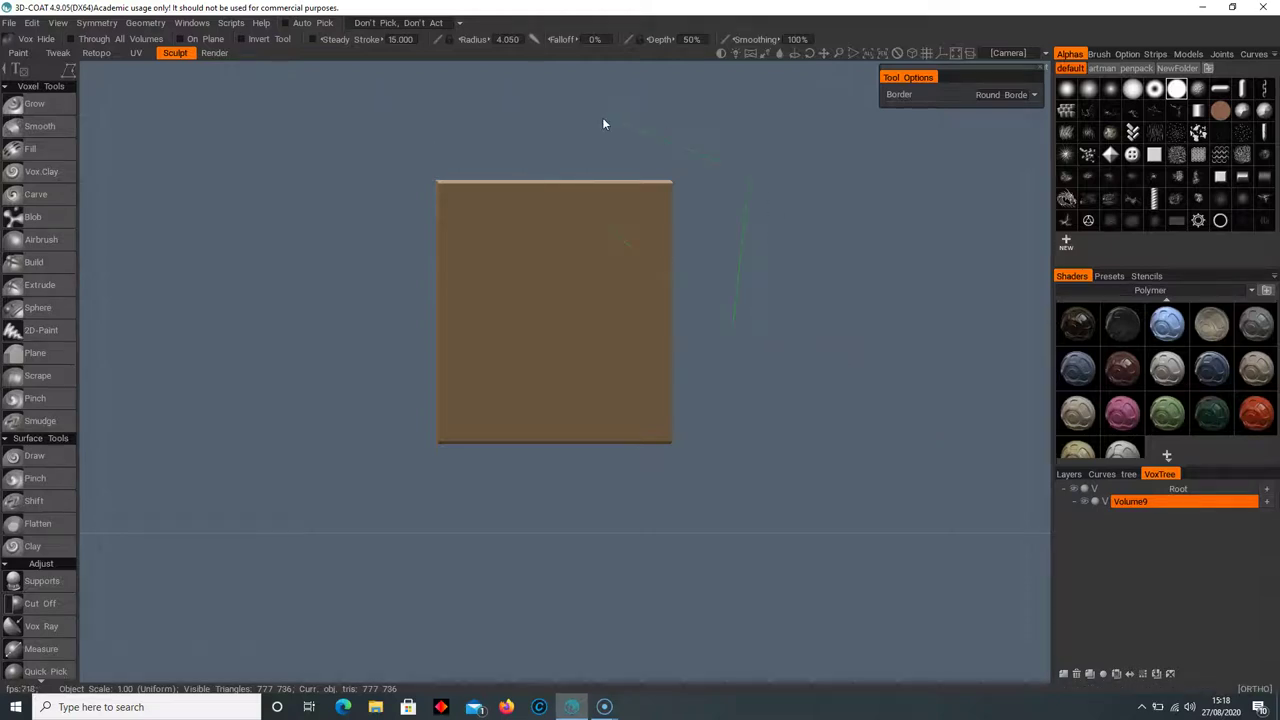
key("ctrl+z")
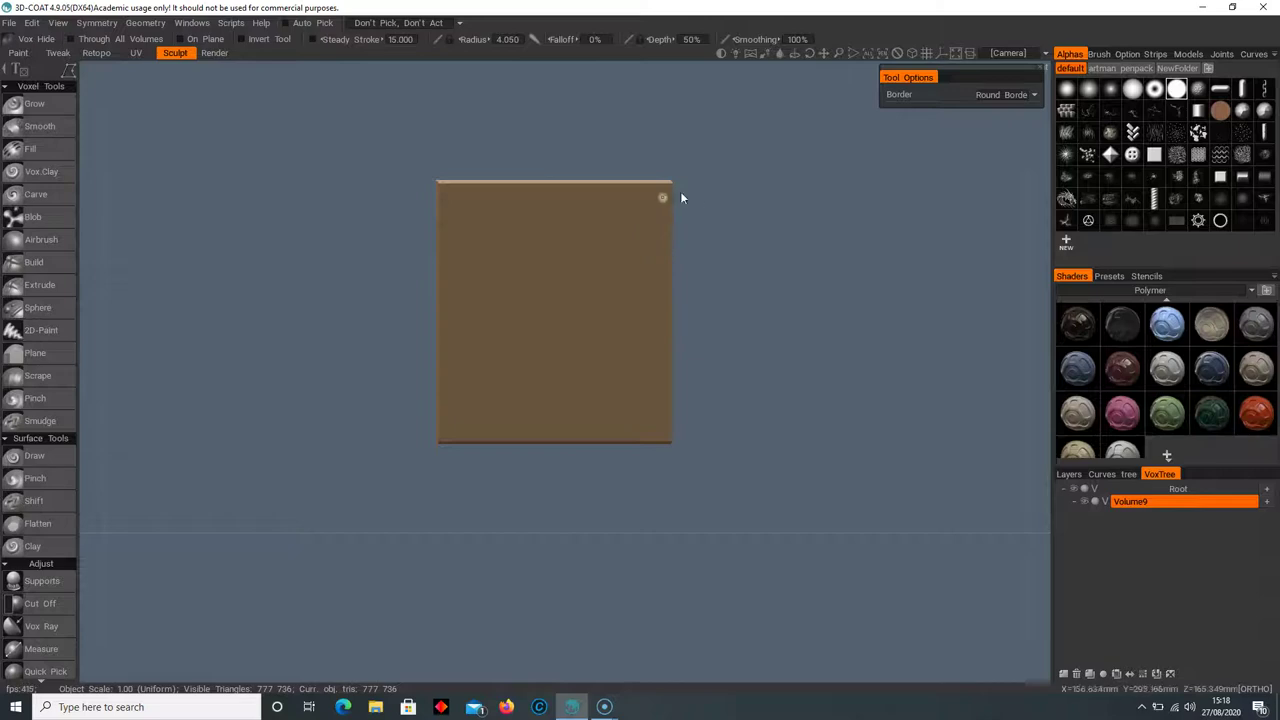
key("ctrl+z")
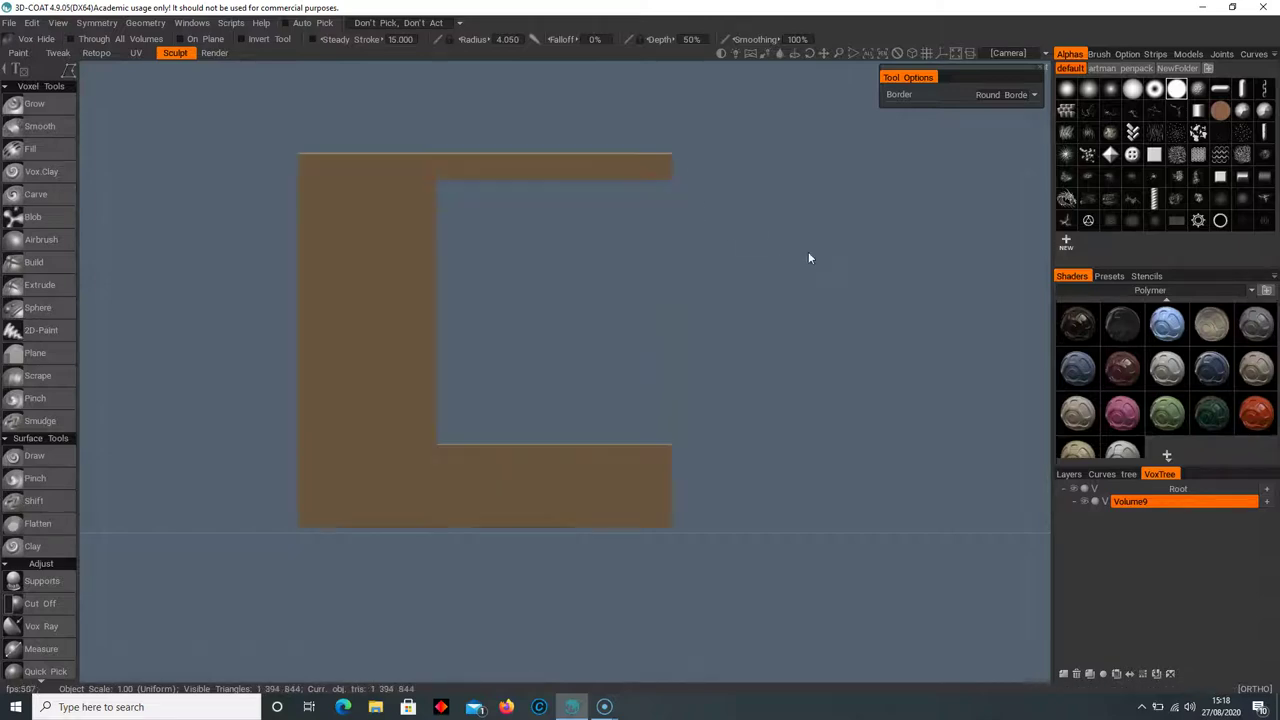
key("ctrl+z")
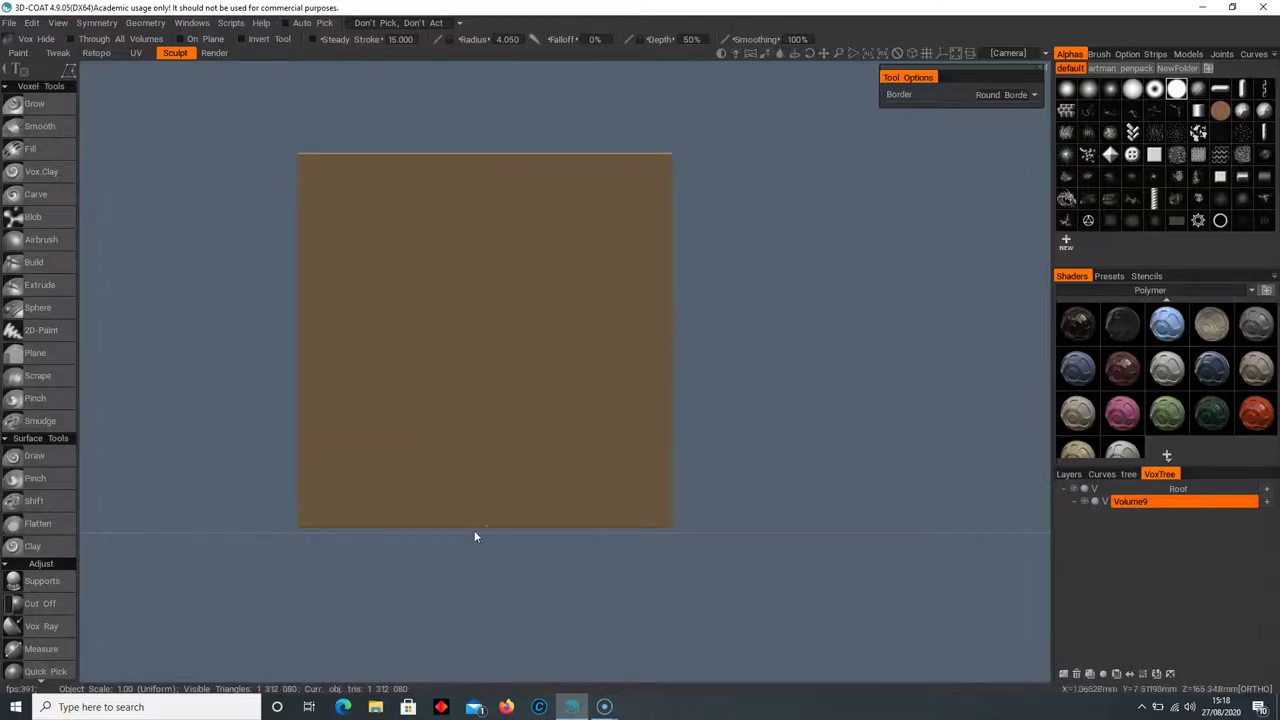
Try hiding an irregular polygonal area in the upper middle of the cube's front face, and undo it
scroll(476, 532, "up", 1)
middle_click_drag(488, 510, 510, 514)
key("e")
left_click(577, 497)
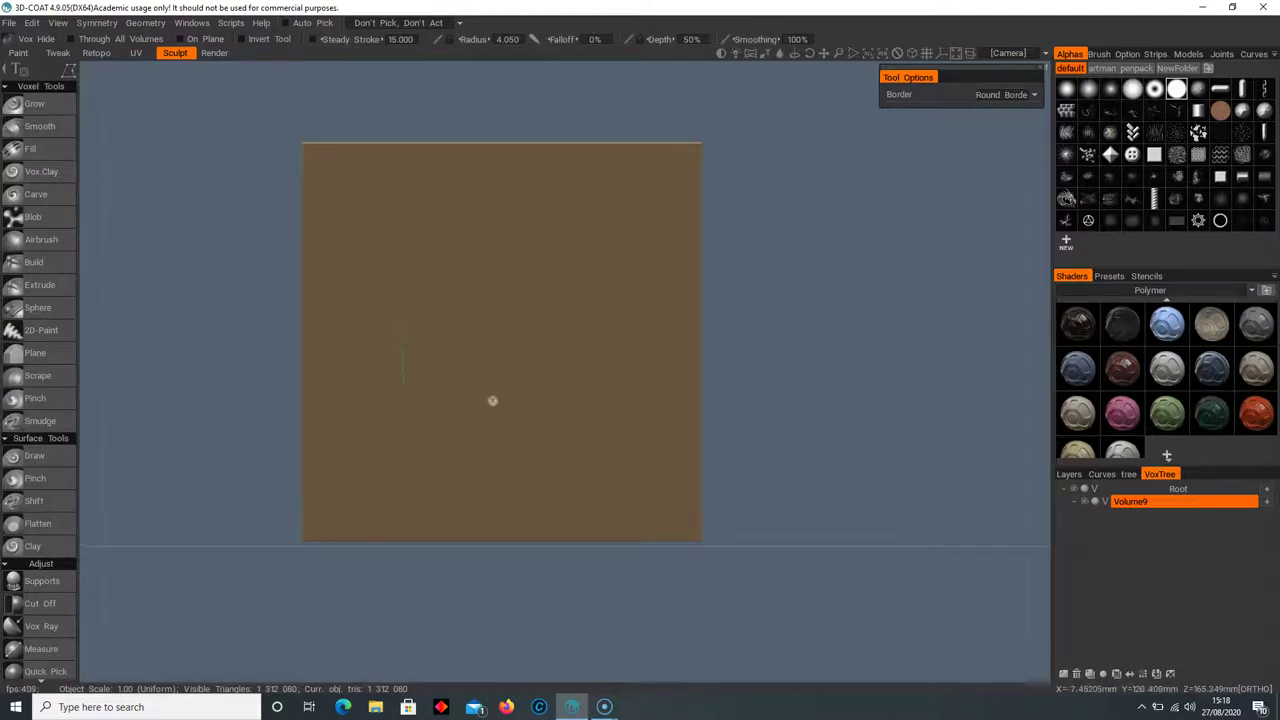
left_click_drag(597, 247, 528, 178)
left_click(449, 176)
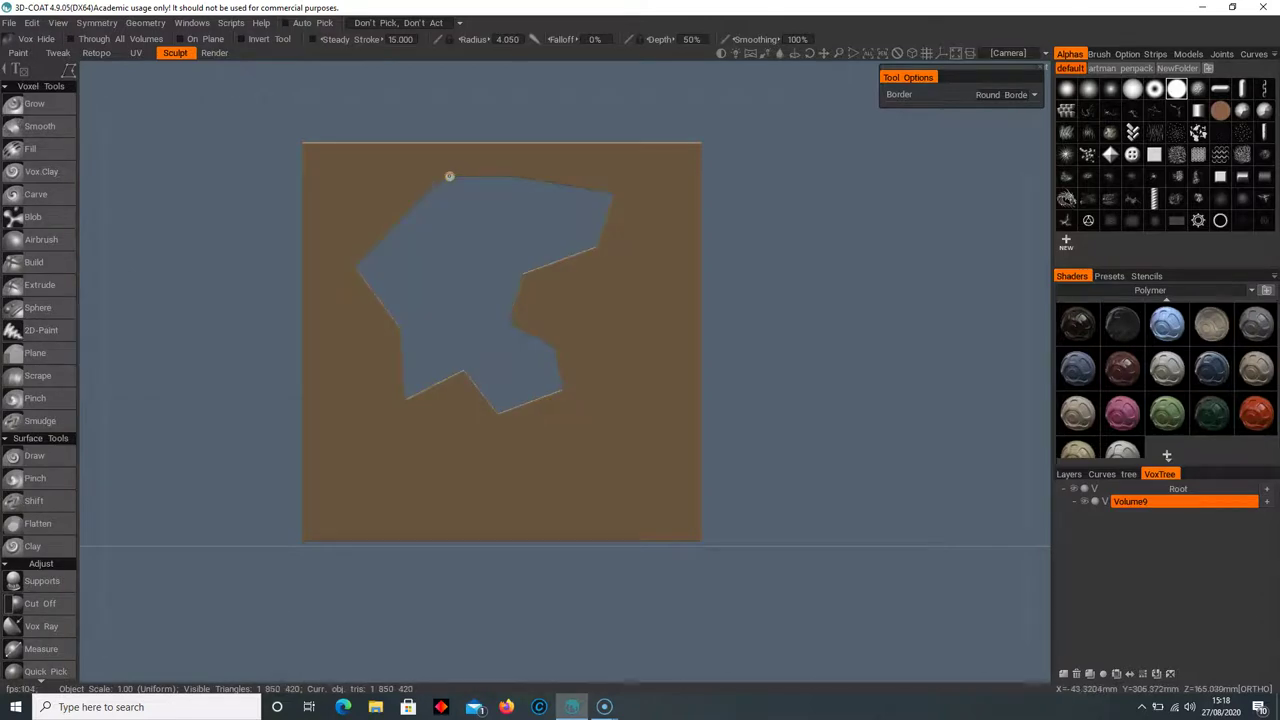
key("ctrl+z")
Hide a hook-shaped polygonal area inside the cube's front face and invert the hidden part to isolate the hook shape
scroll(35, 612, "down", 5)
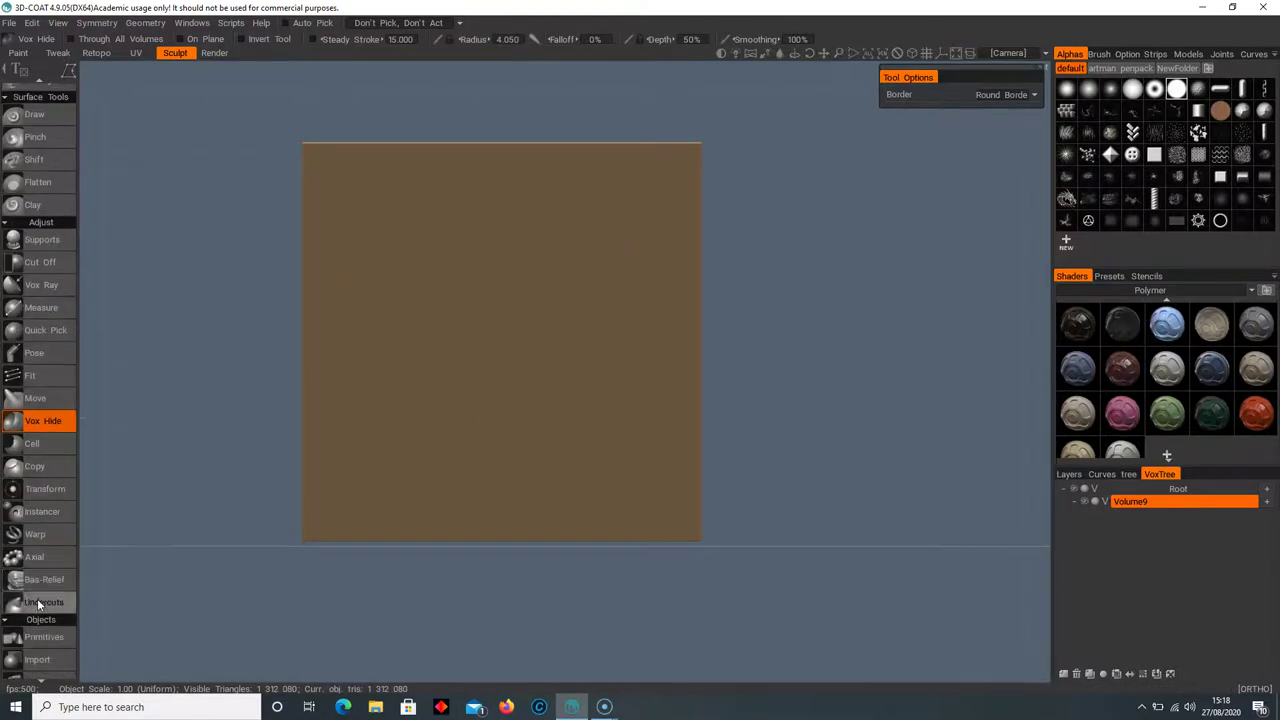
left_click(450, 206)
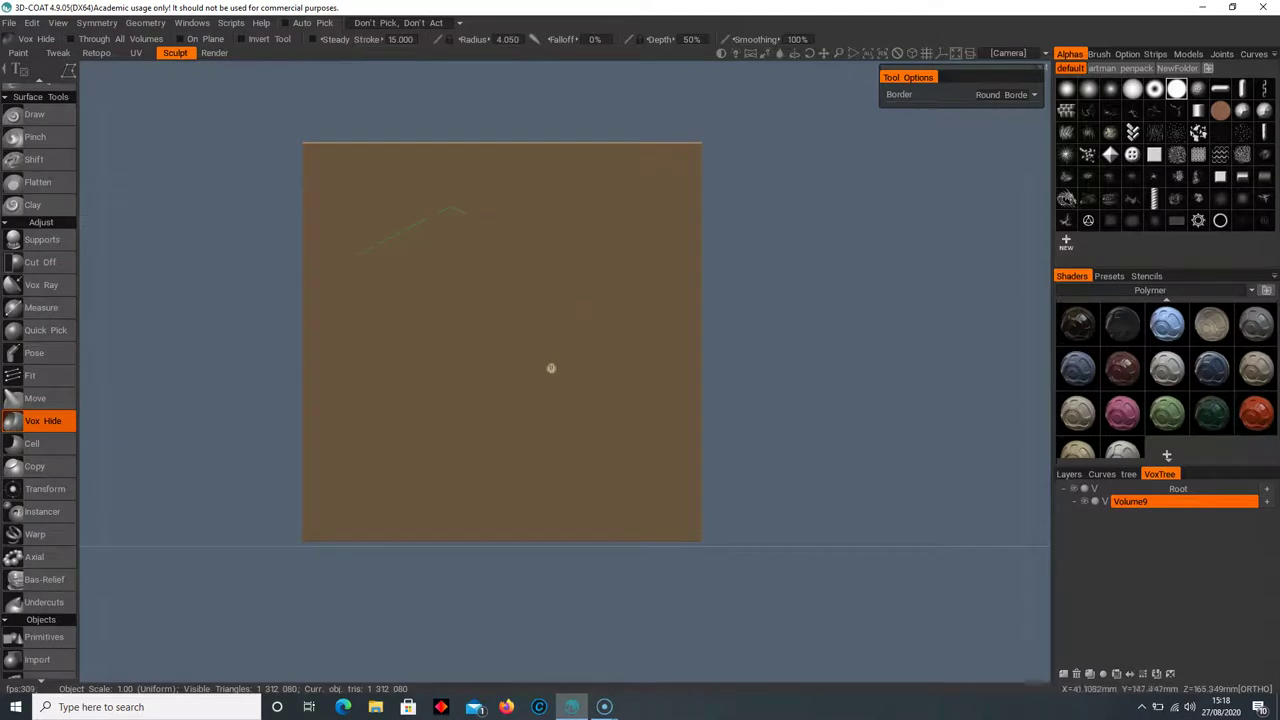
left_click(517, 296)
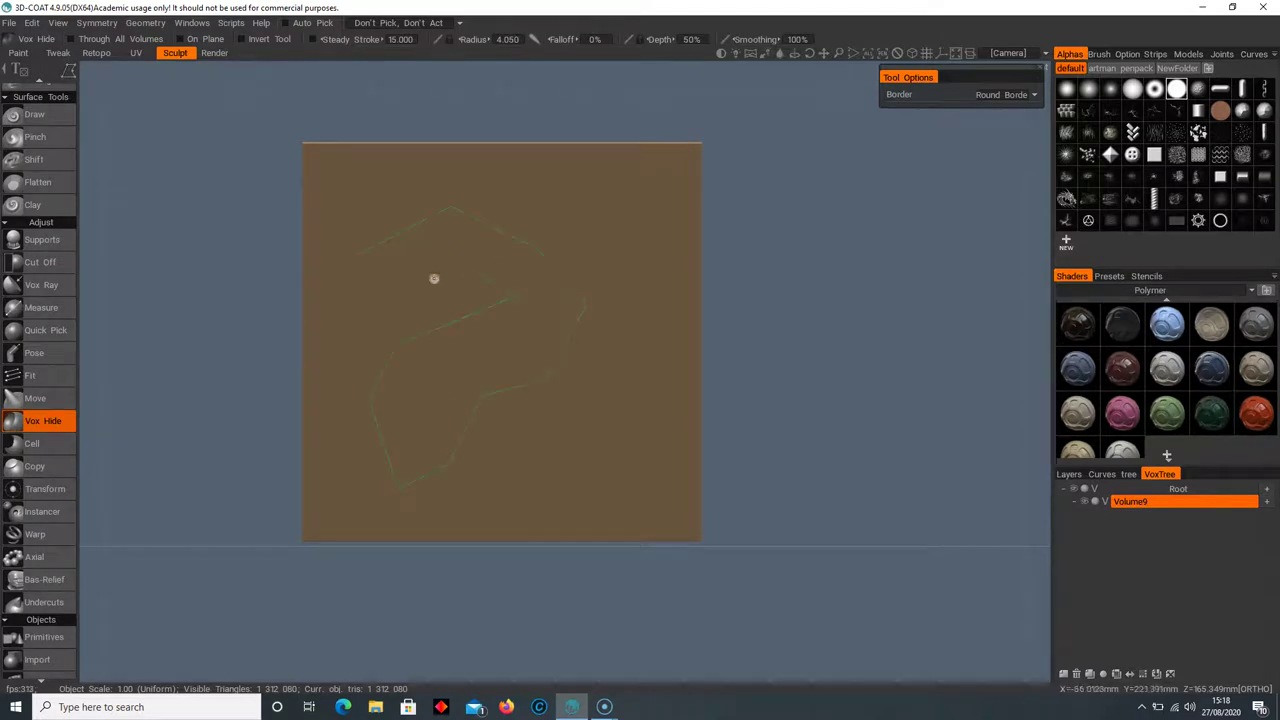
left_click(362, 292)
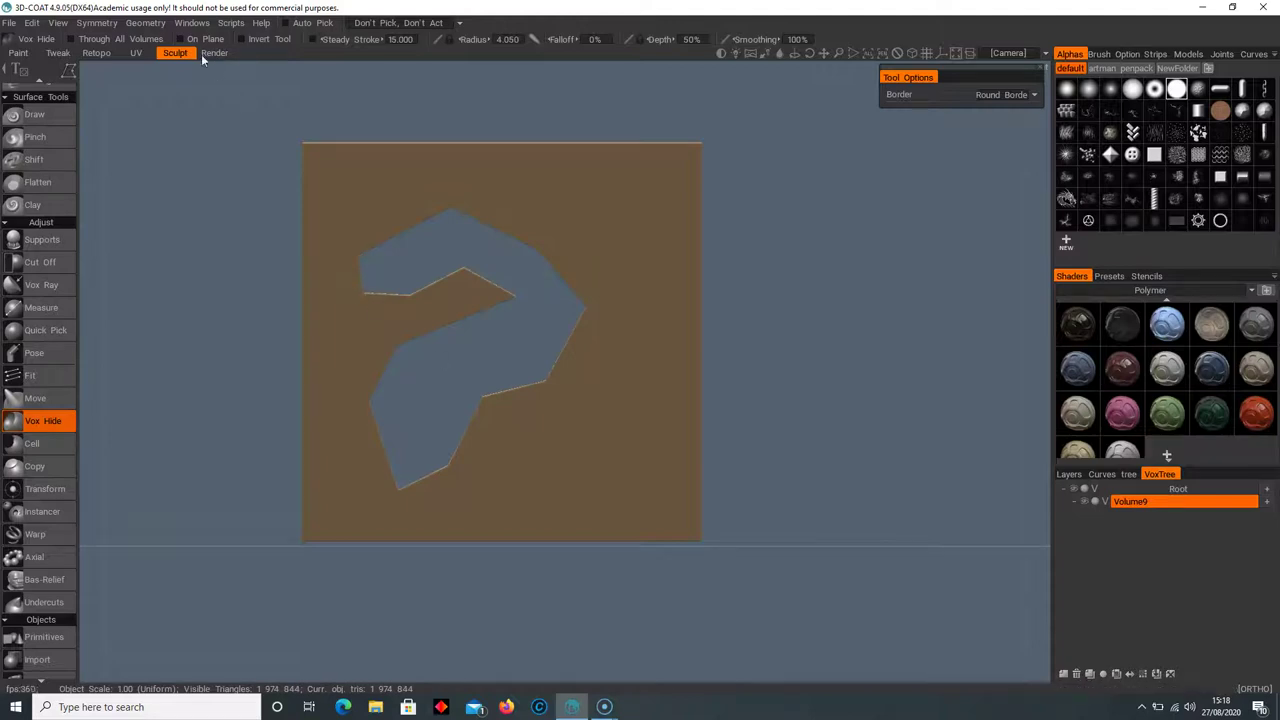
left_click(133, 22)
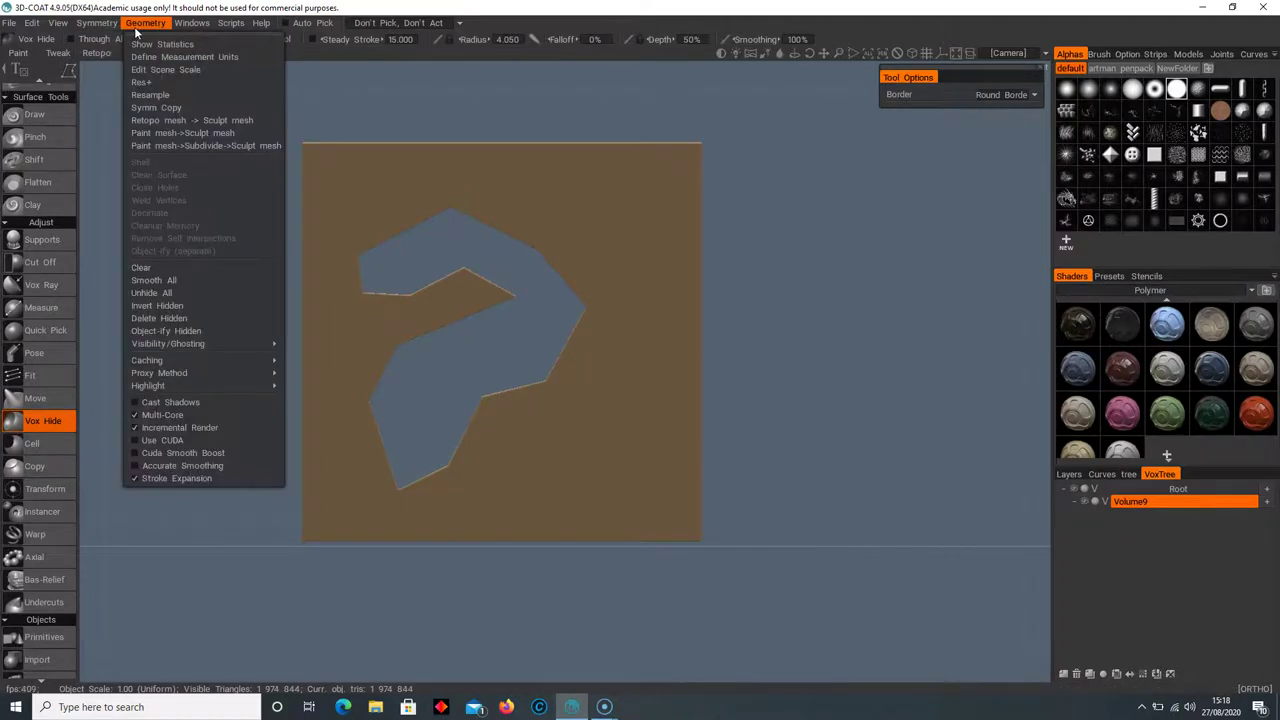
left_click(184, 305)
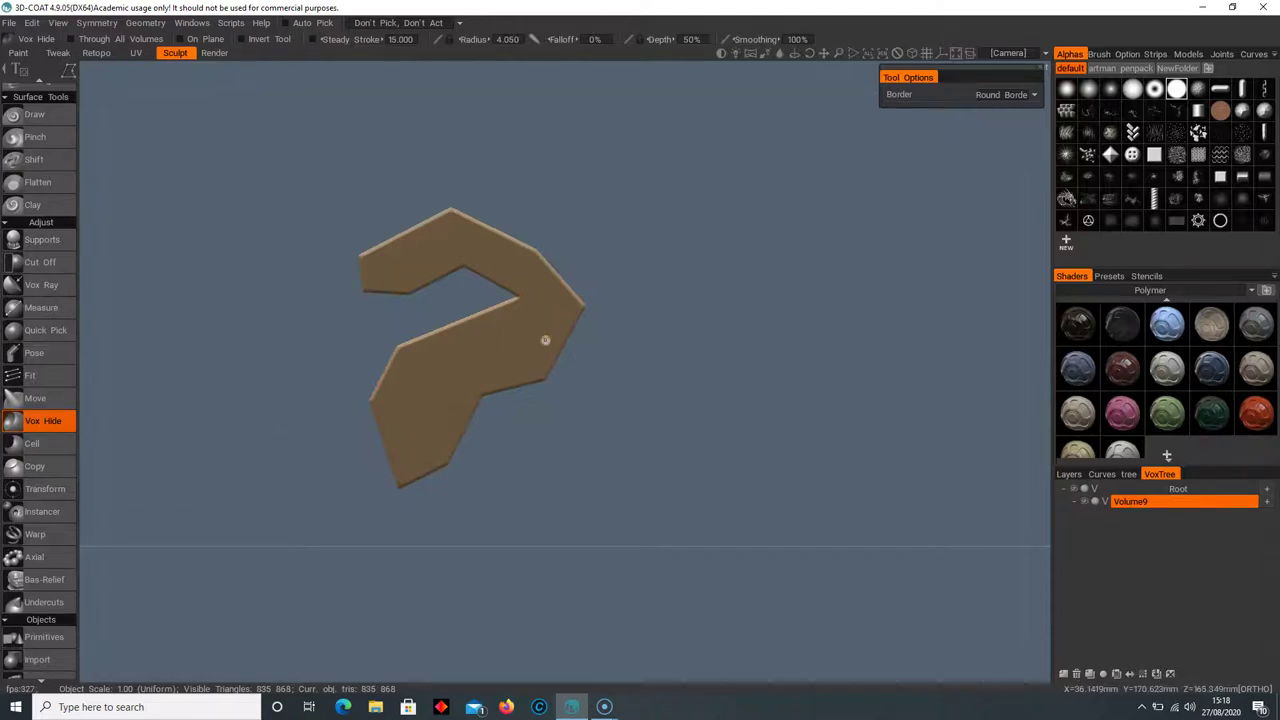
Examine the hook-shaped solid from the side, close up on its edges, and from behind
left_click_drag(634, 403, 828, 385)
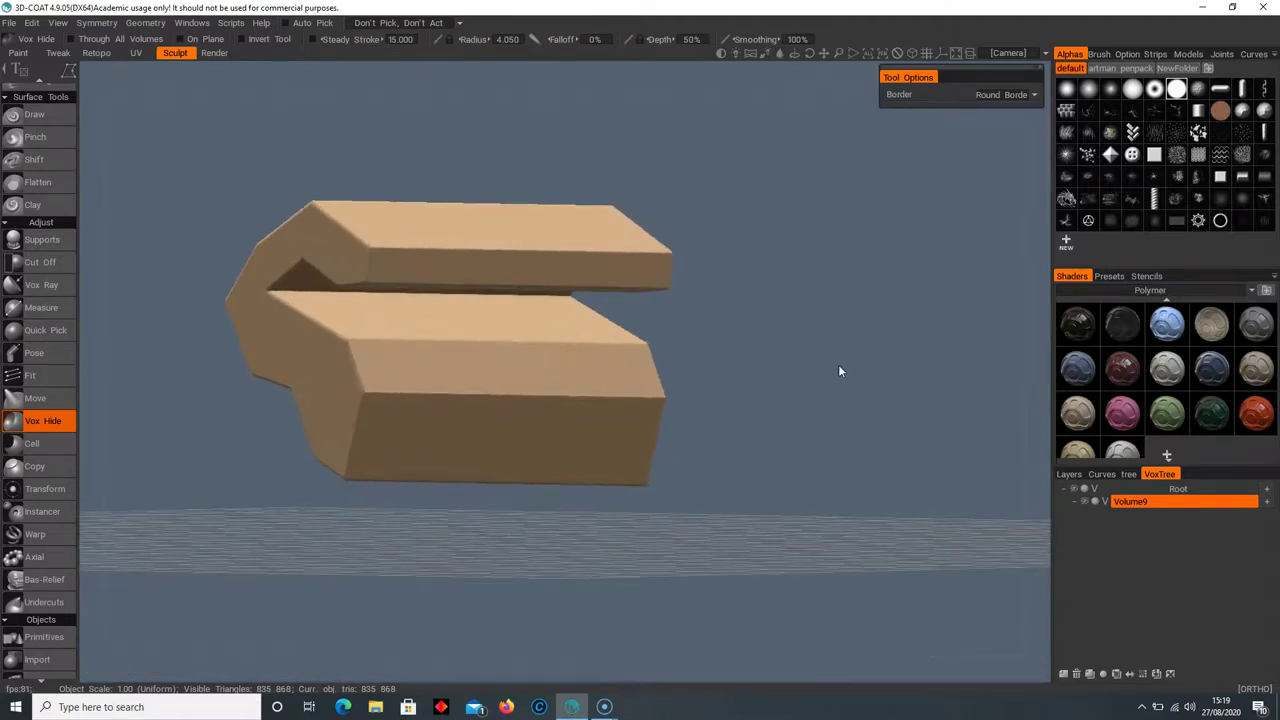
scroll(622, 378, "up", 8)
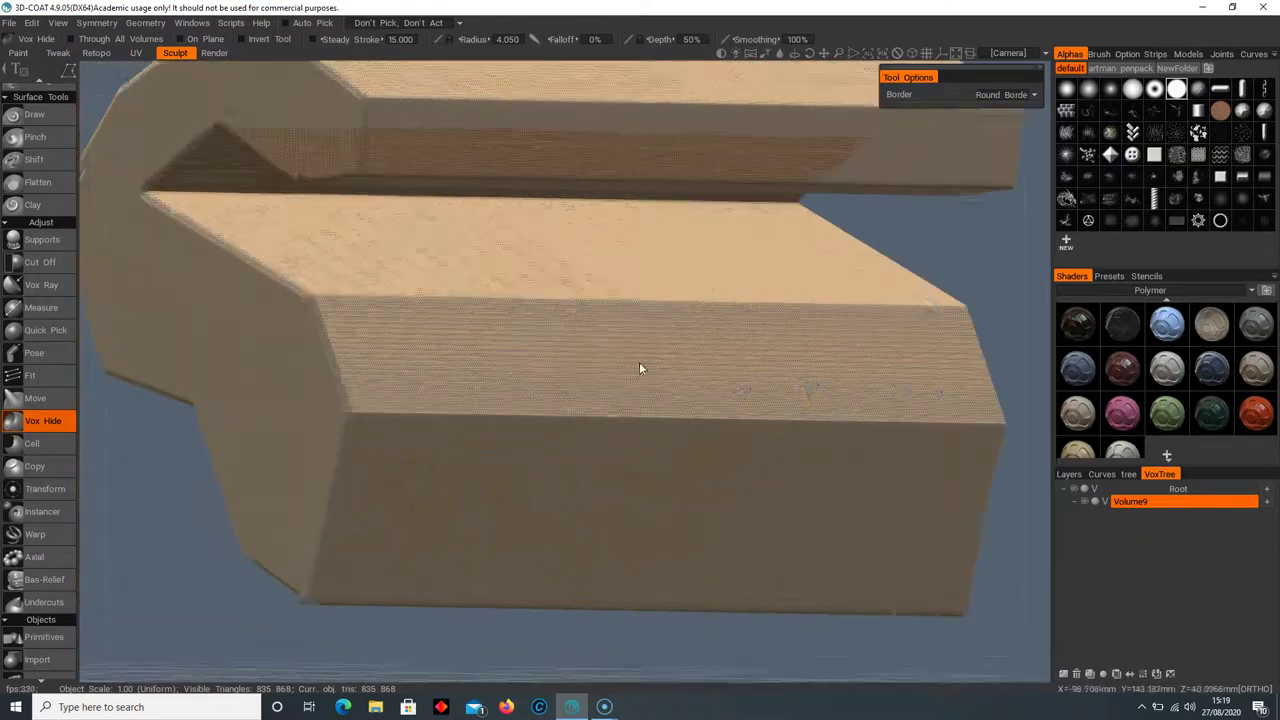
scroll(646, 376, "down", 6)
left_click_drag(451, 353, 500, 353, "alt")
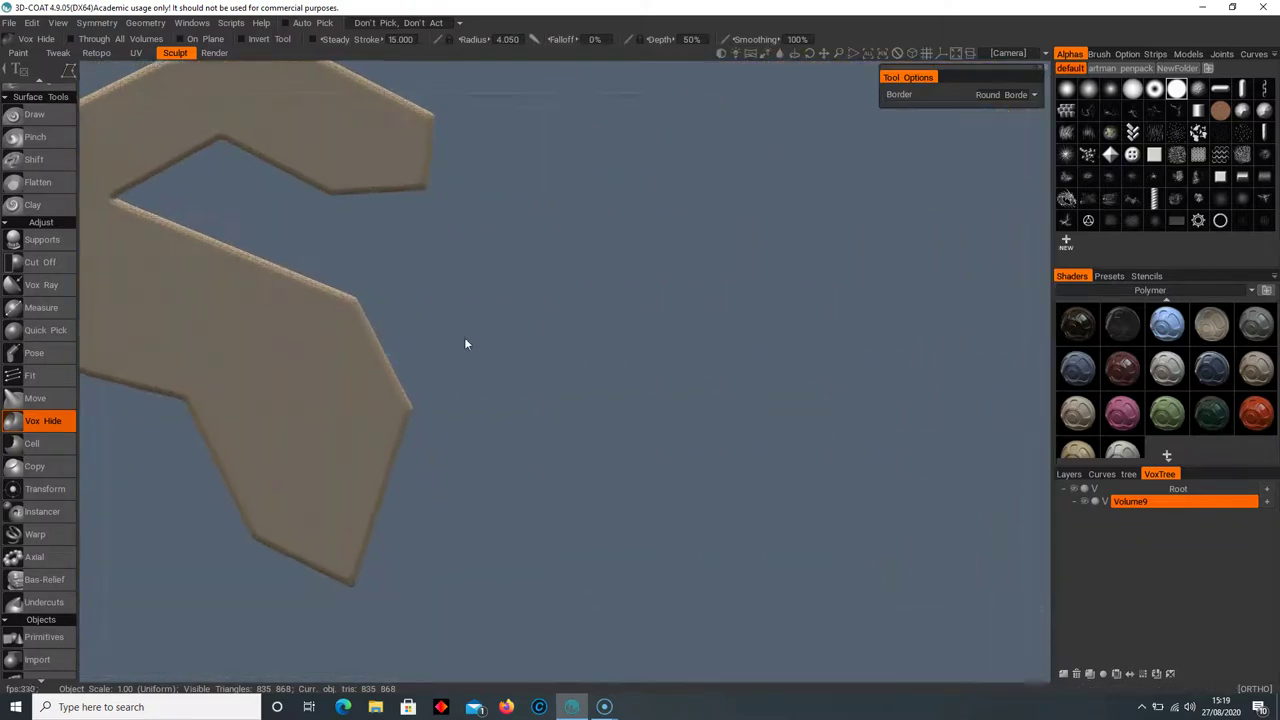
middle_click_drag(465, 339, 610, 359)
left_click_drag(740, 363, 730, 361)
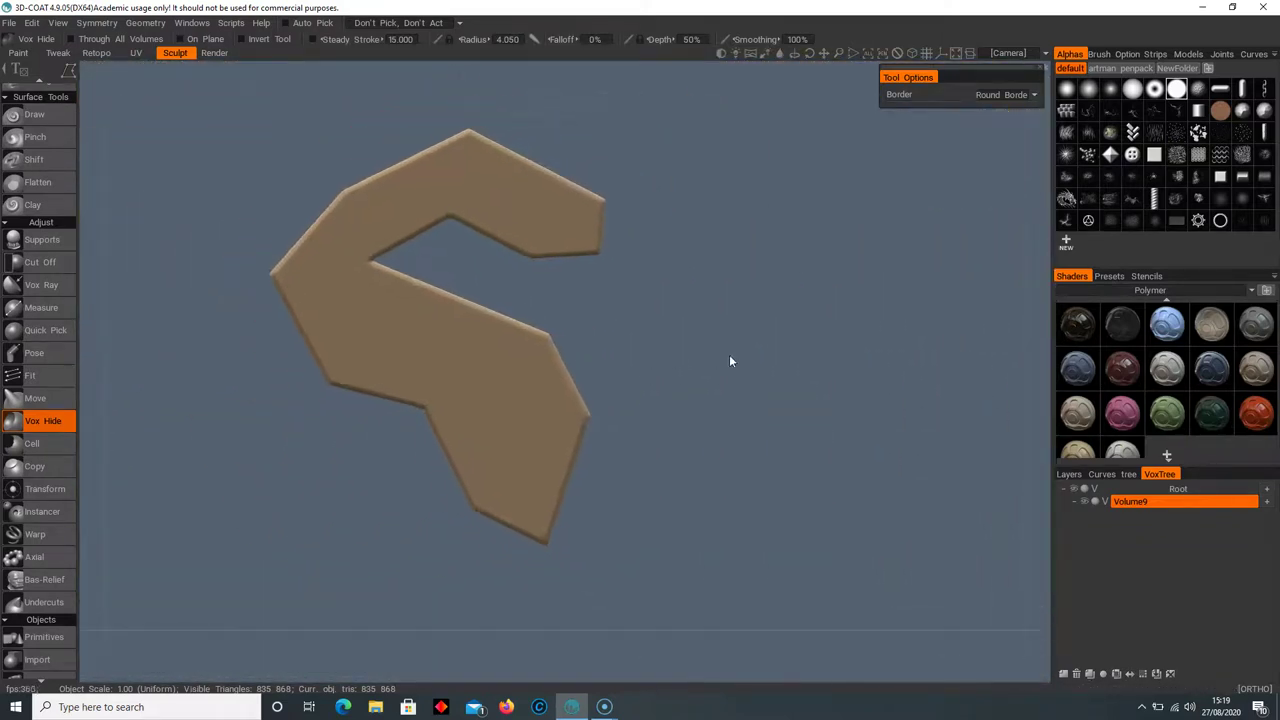
Add a new volume and apply a 330.698-sided cube primitive beside the hook-shaped solid, at an X position of about -335.2
left_click(1144, 502)
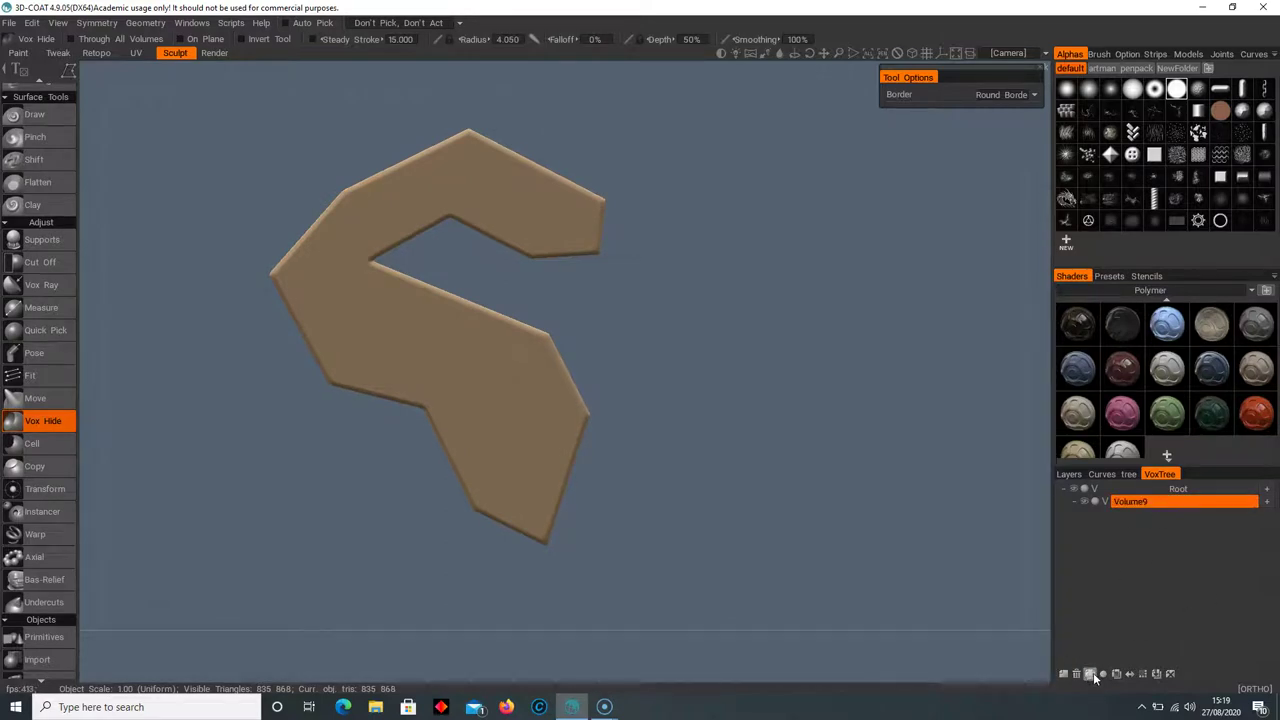
left_click(1064, 675)
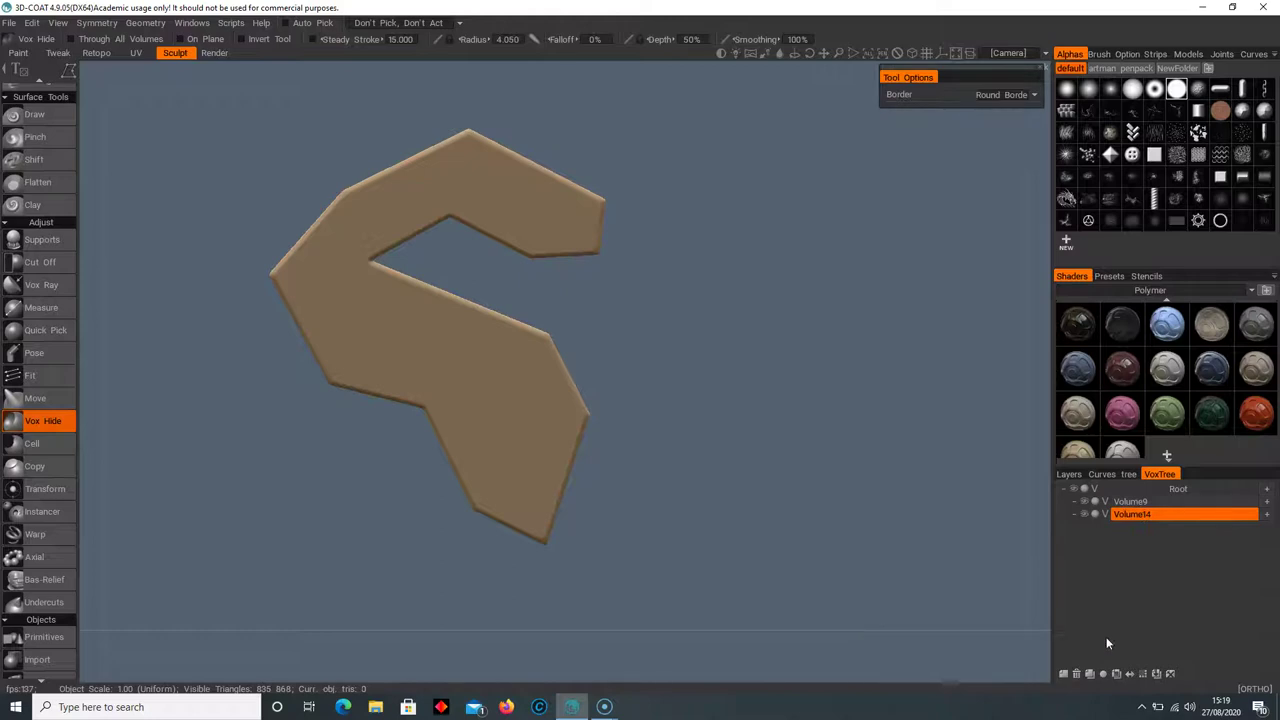
scroll(50, 420, "down", 4)
left_click(54, 423)
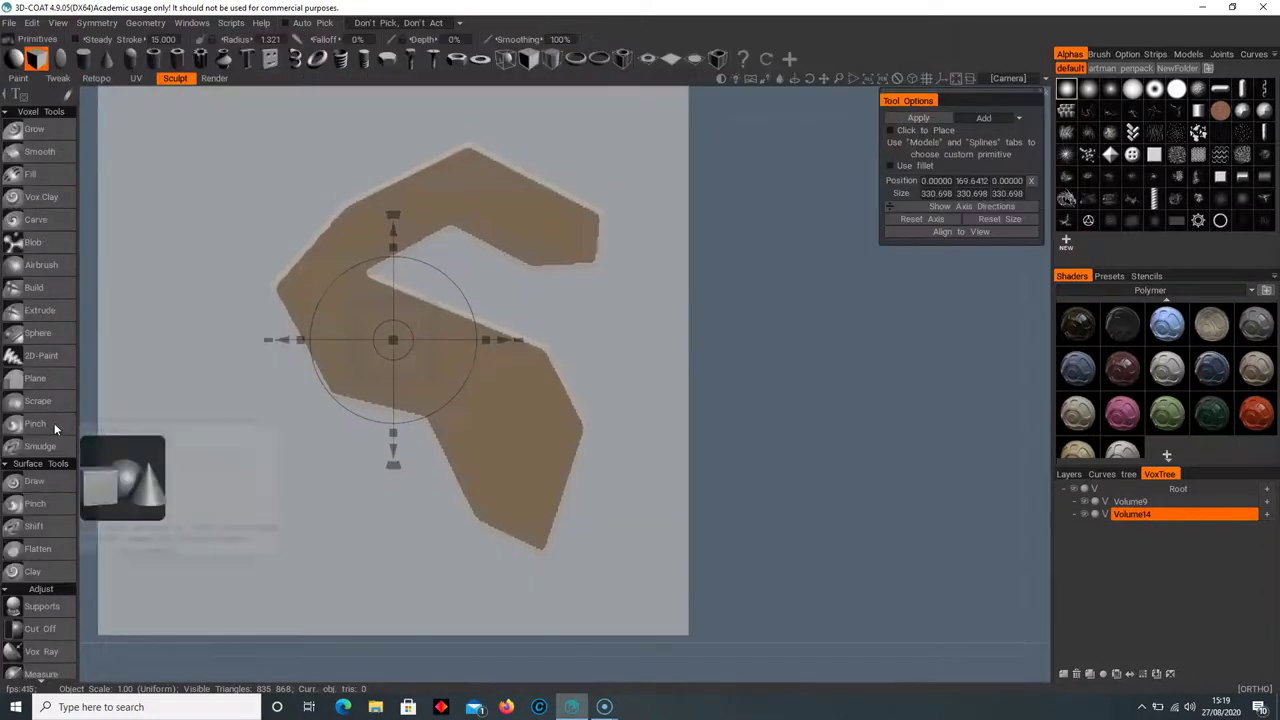
scroll(428, 337, "down", 5)
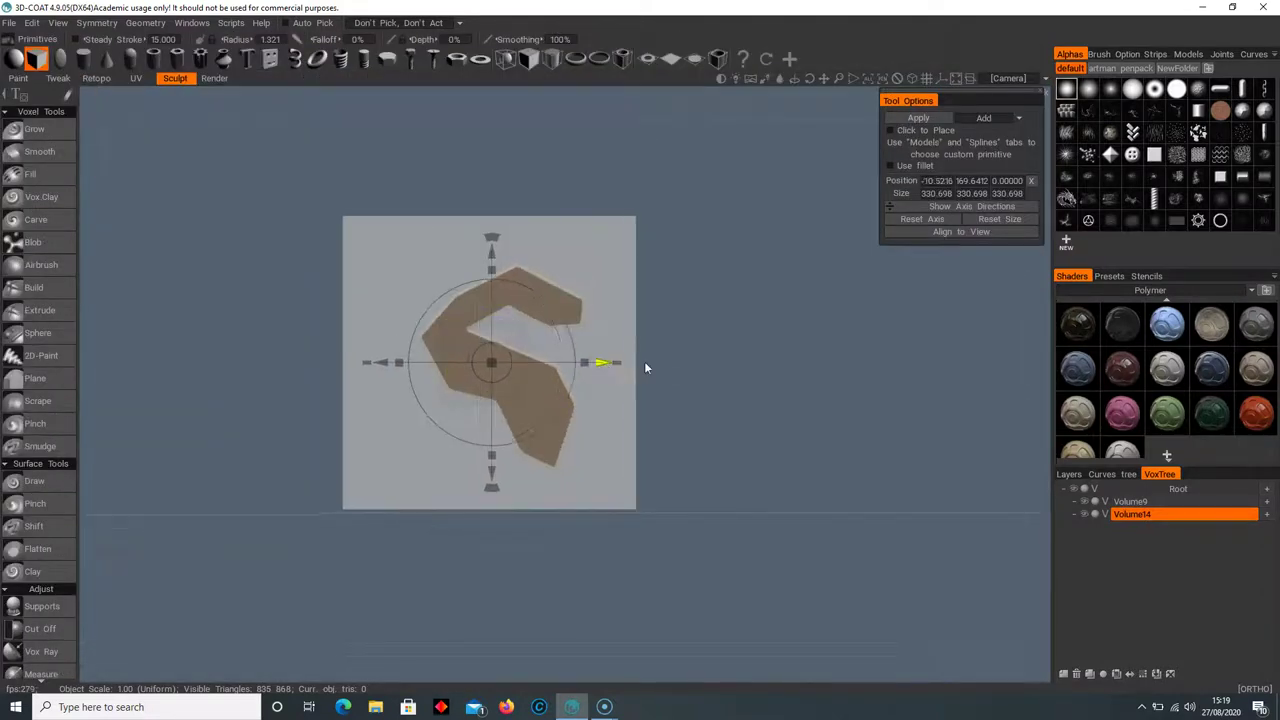
left_click_drag(644, 362, 898, 363)
middle_click_drag(757, 417, 666, 420)
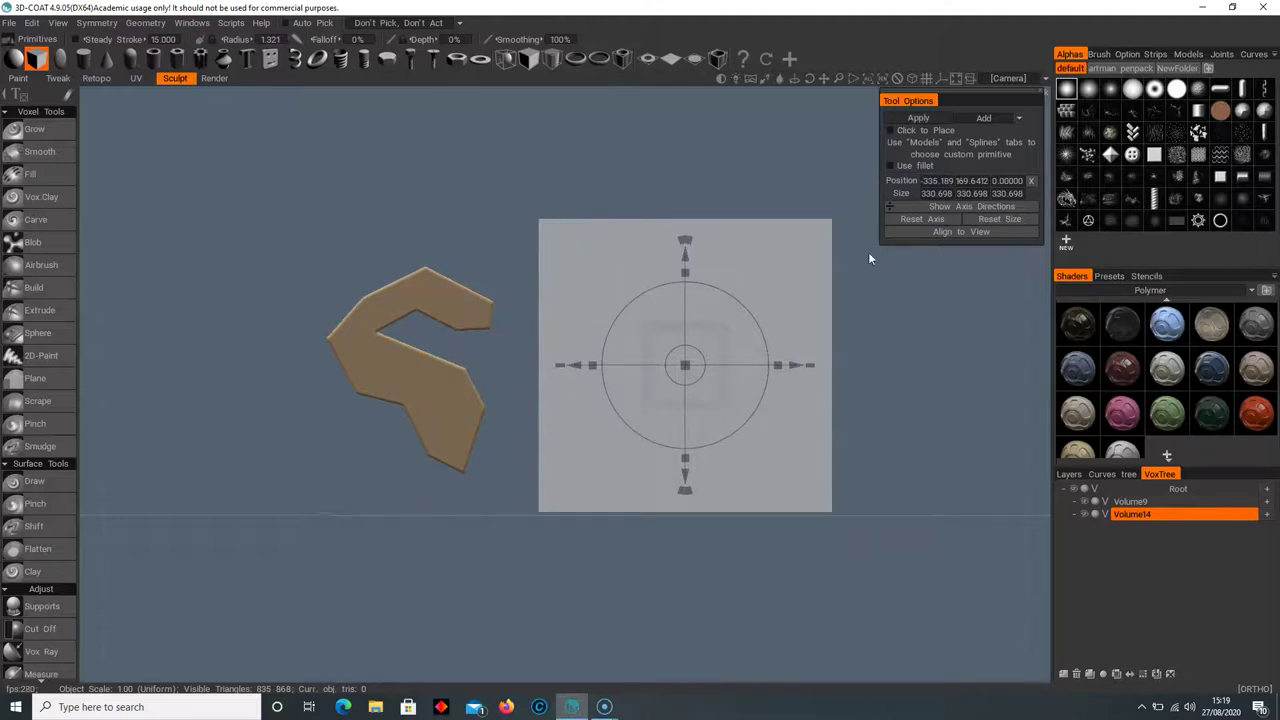
left_click(918, 118)
left_click(36, 129)
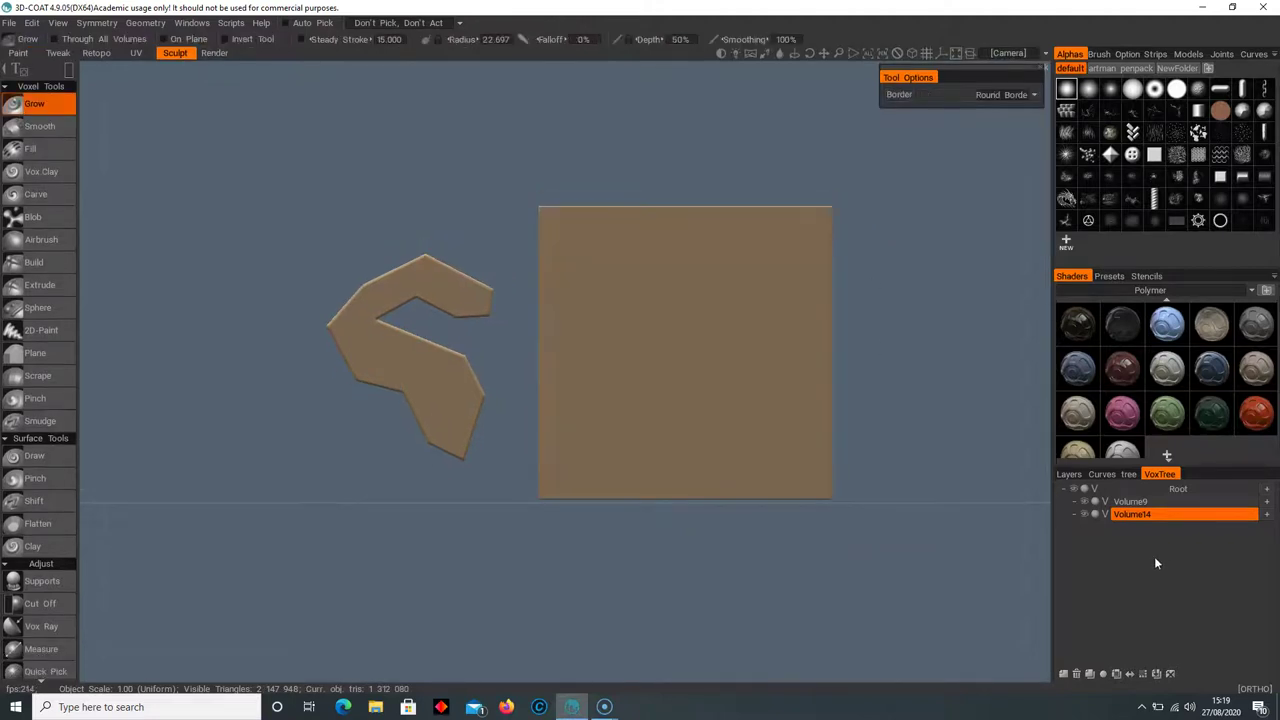
Toggle the visibility of Volume9 and Volume14 to check which object each one holds
left_click(1084, 514)
left_click(1083, 501)
left_click(1083, 501)
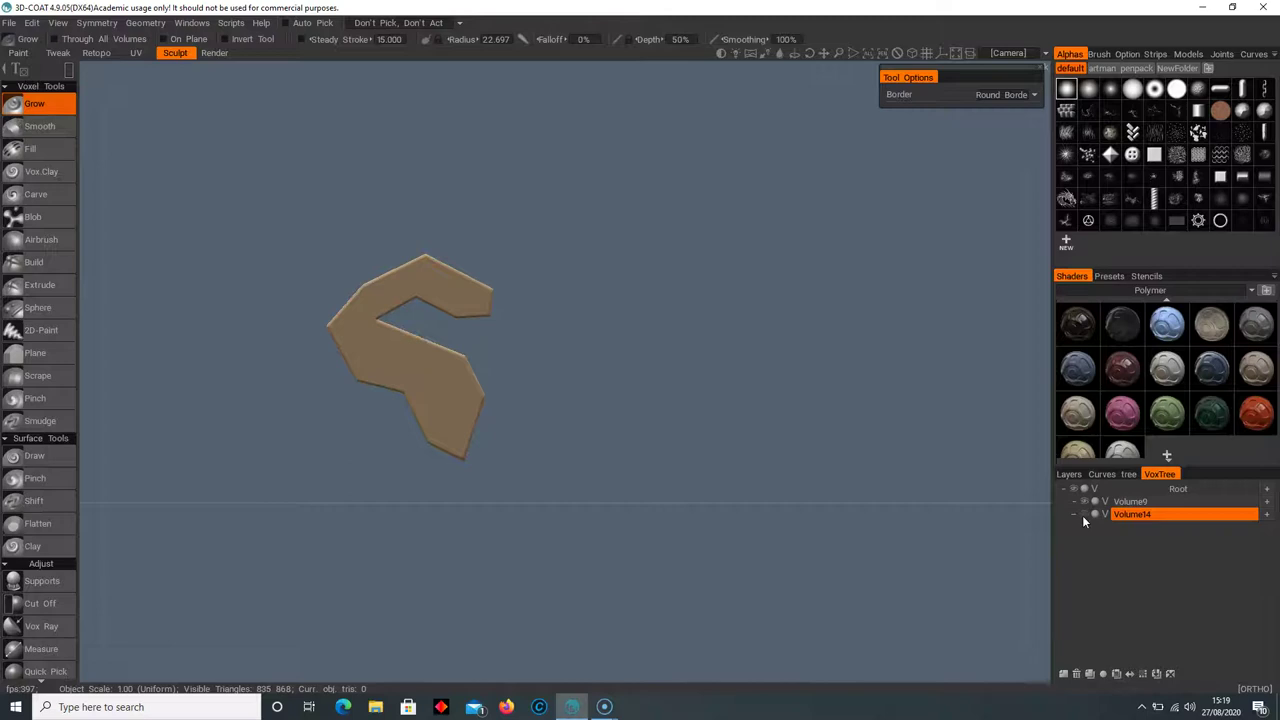
left_click(1083, 514)
left_click(1188, 515)
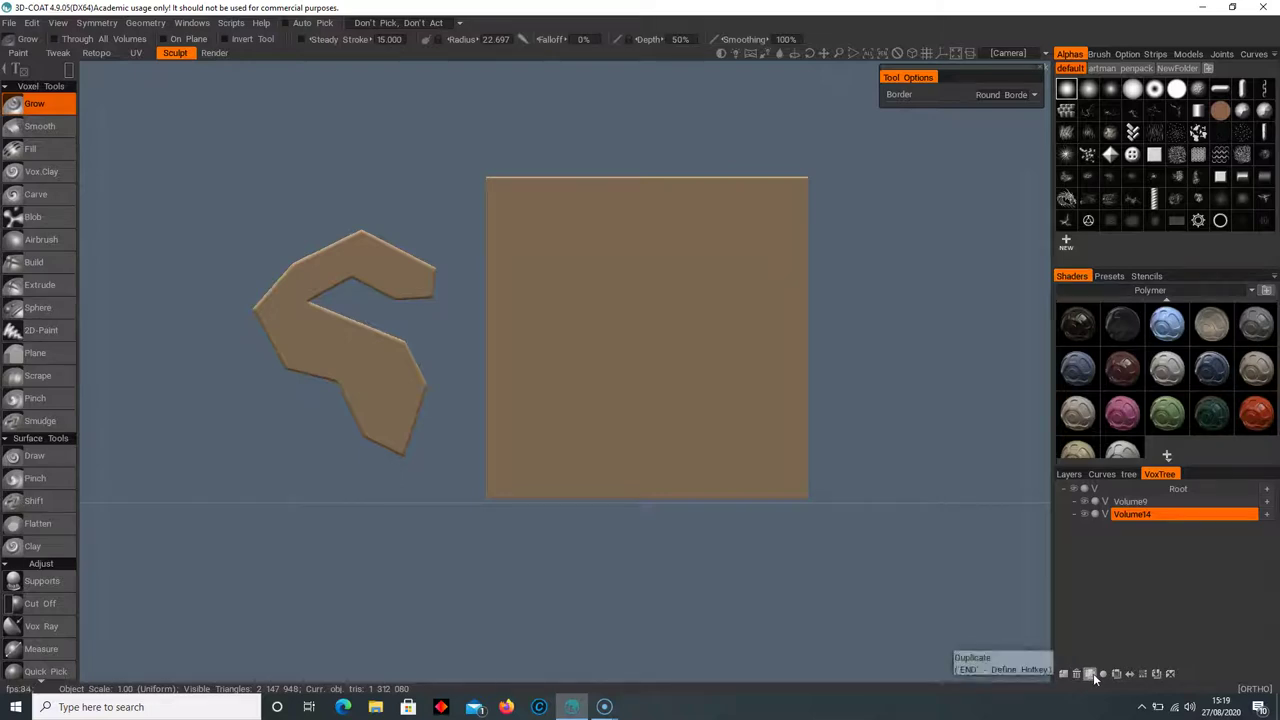
Duplicate the Volume9 hook and move the copy along X, away from the cube, to a position of about 141.8
left_click(1140, 501)
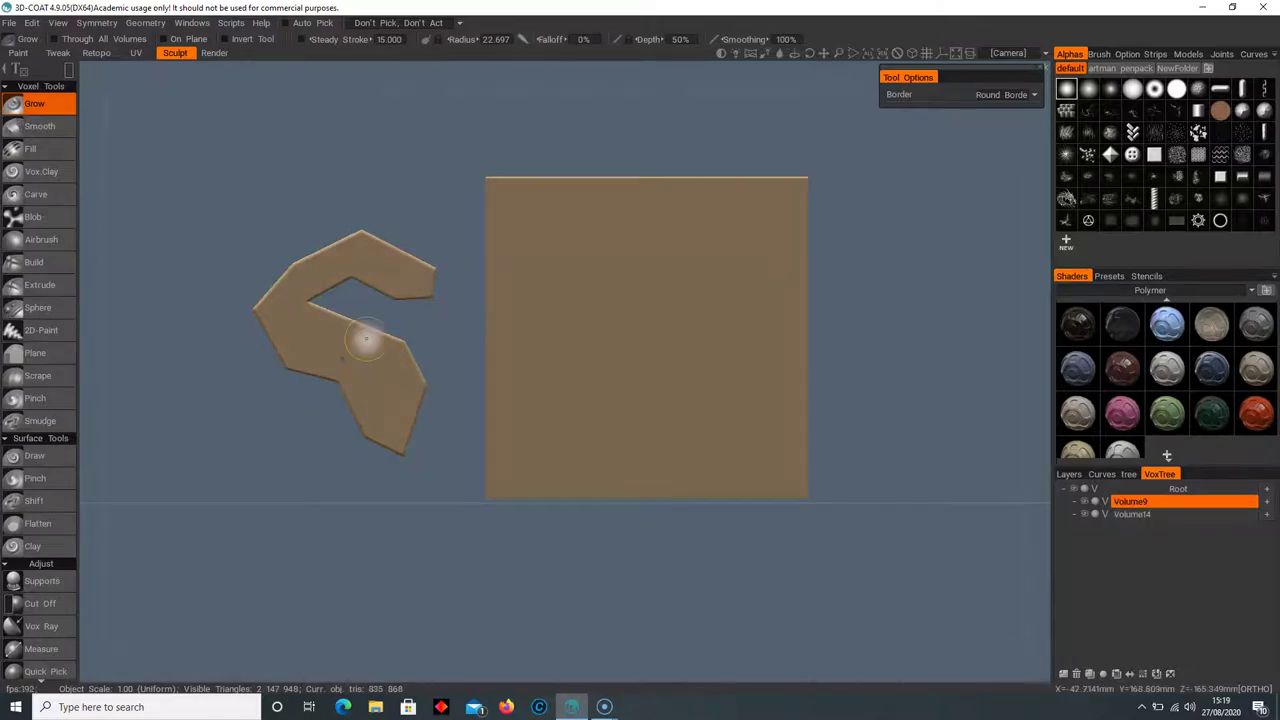
left_click(1090, 675)
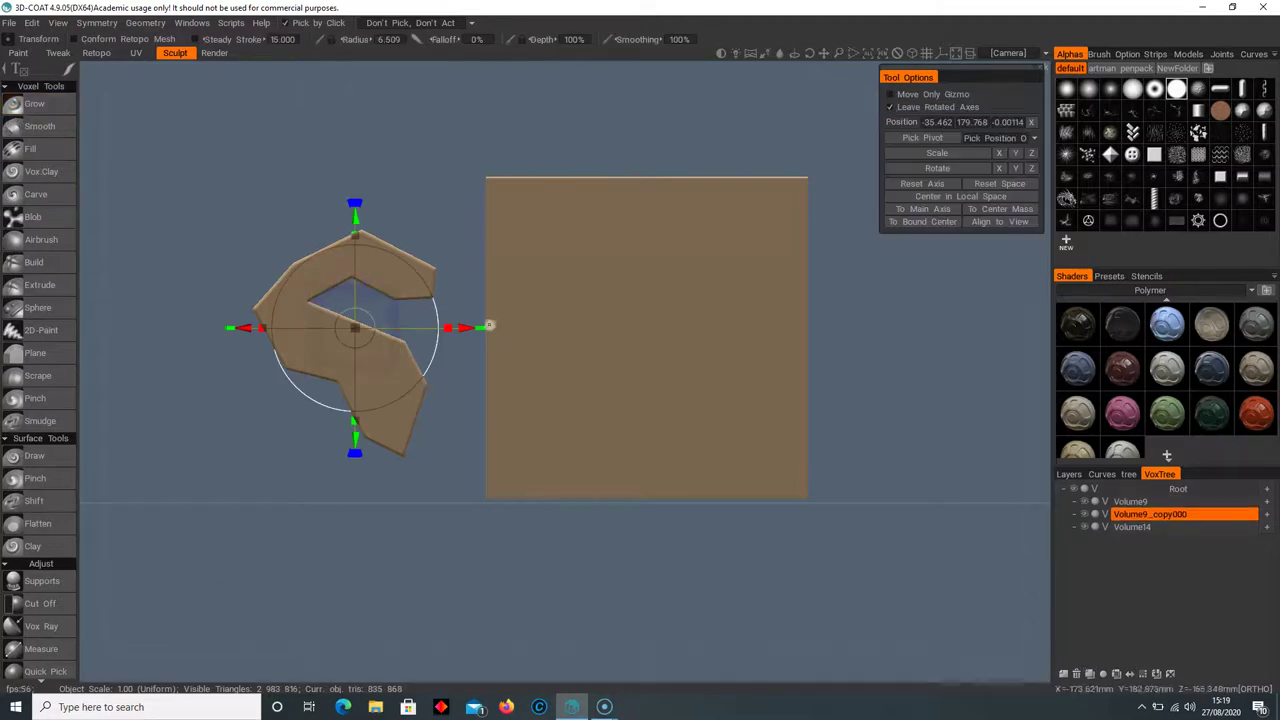
left_click_drag(463, 333, 290, 331)
Rotate the duplicated hook half a turn about its vertical axis so that it faces the opposite way from the original
left_click_drag(215, 476, 262, 567)
middle_click_drag(262, 567, 637, 323)
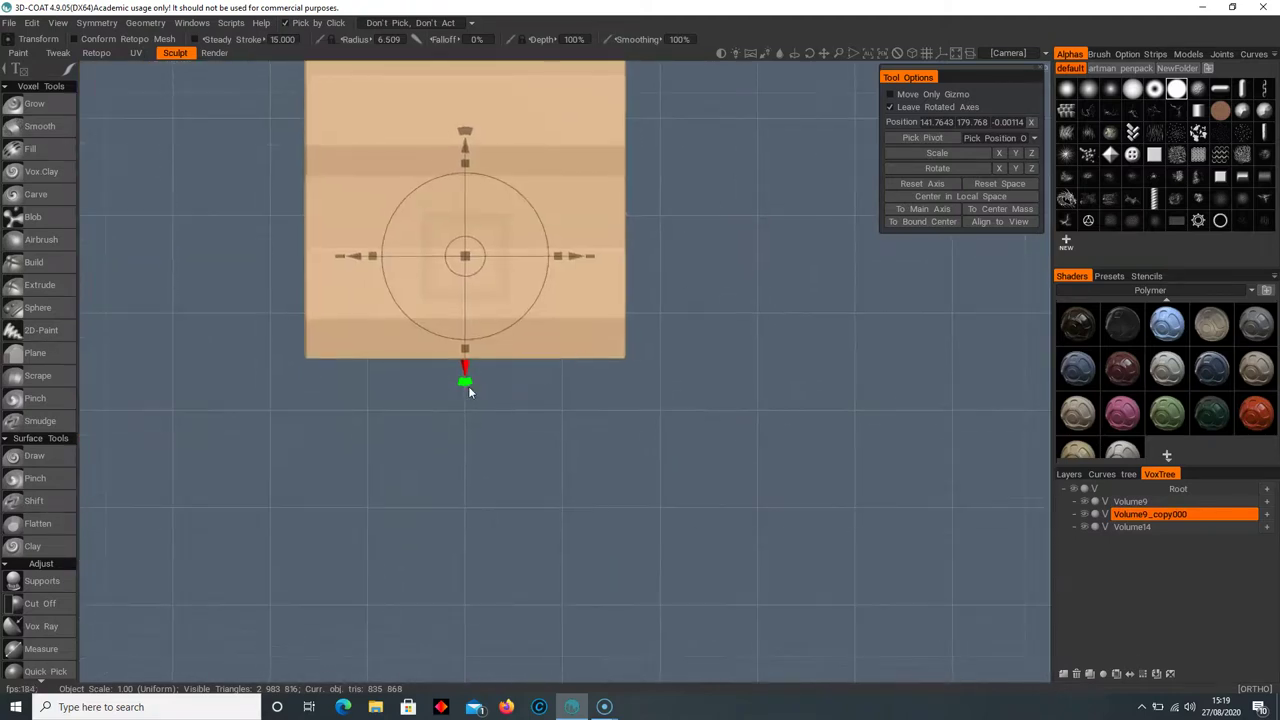
middle_click_drag(477, 390, 485, 440)
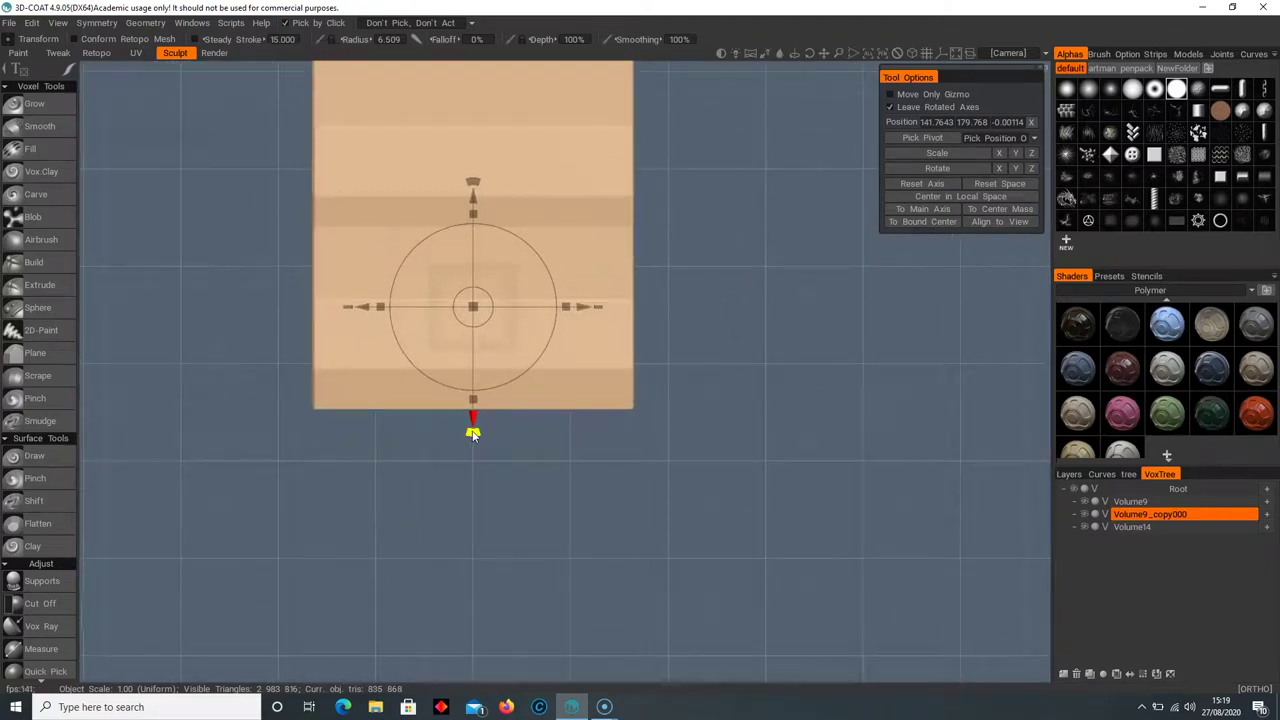
left_click_drag(473, 437, 647, 294)
left_click_drag(740, 470, 562, 260)
middle_click_drag(705, 498, 518, 434)
Slide the copy against the original hook at an X position of about 145.9 and merge it into Volume9
mouse_move(606, 367)
left_mouse_down()
mouse_move(566, 368)
mouse_move(584, 368)
left_mouse_up()
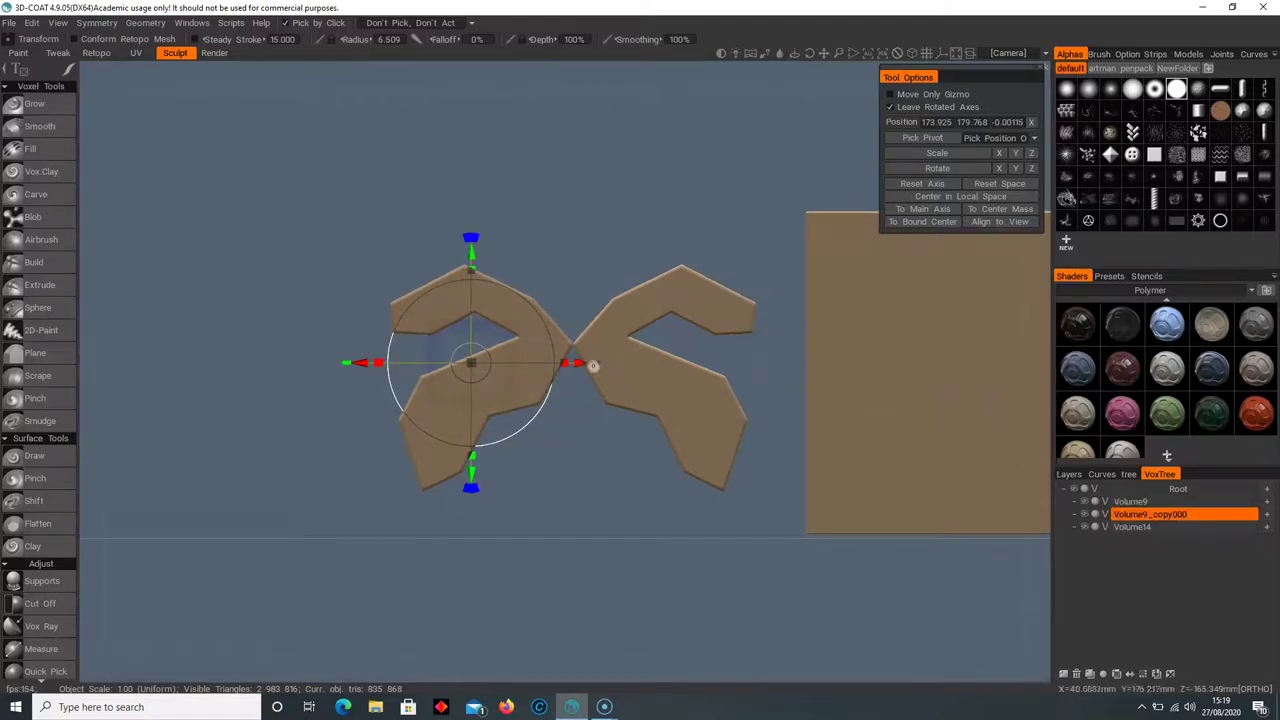
left_click_drag(577, 363, 607, 364)
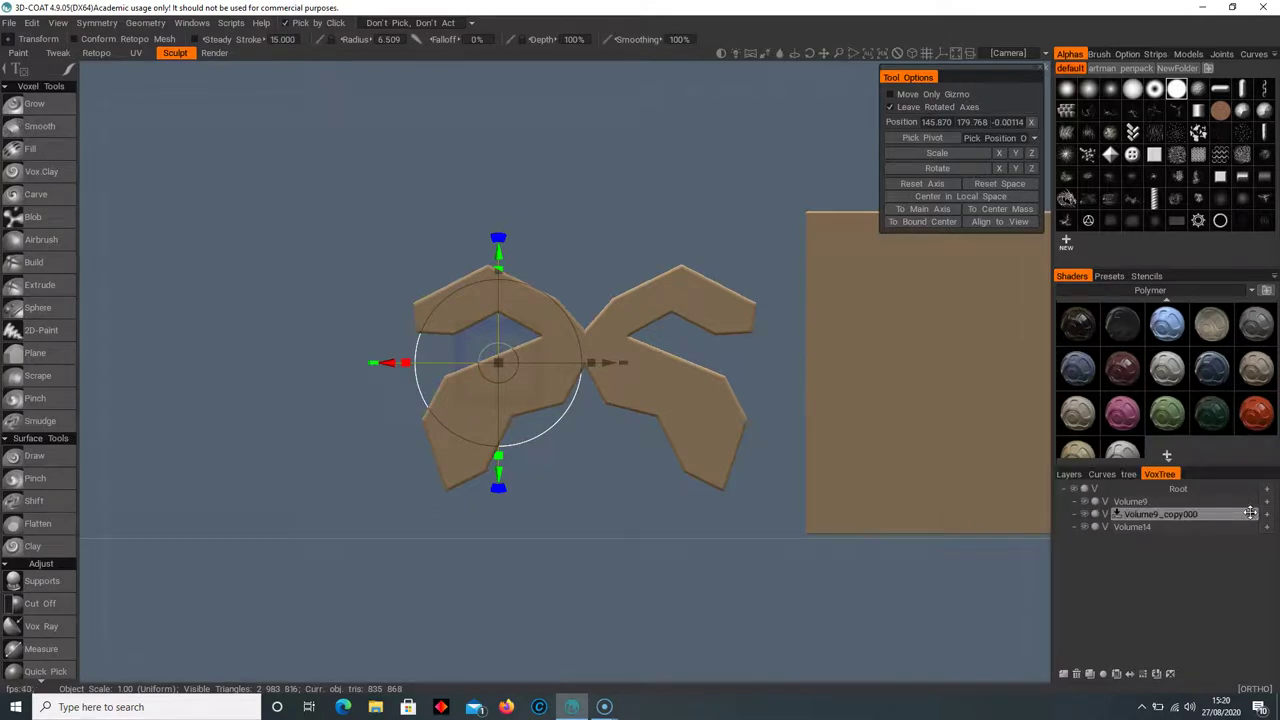
left_click_drag(1250, 513, 1251, 500)
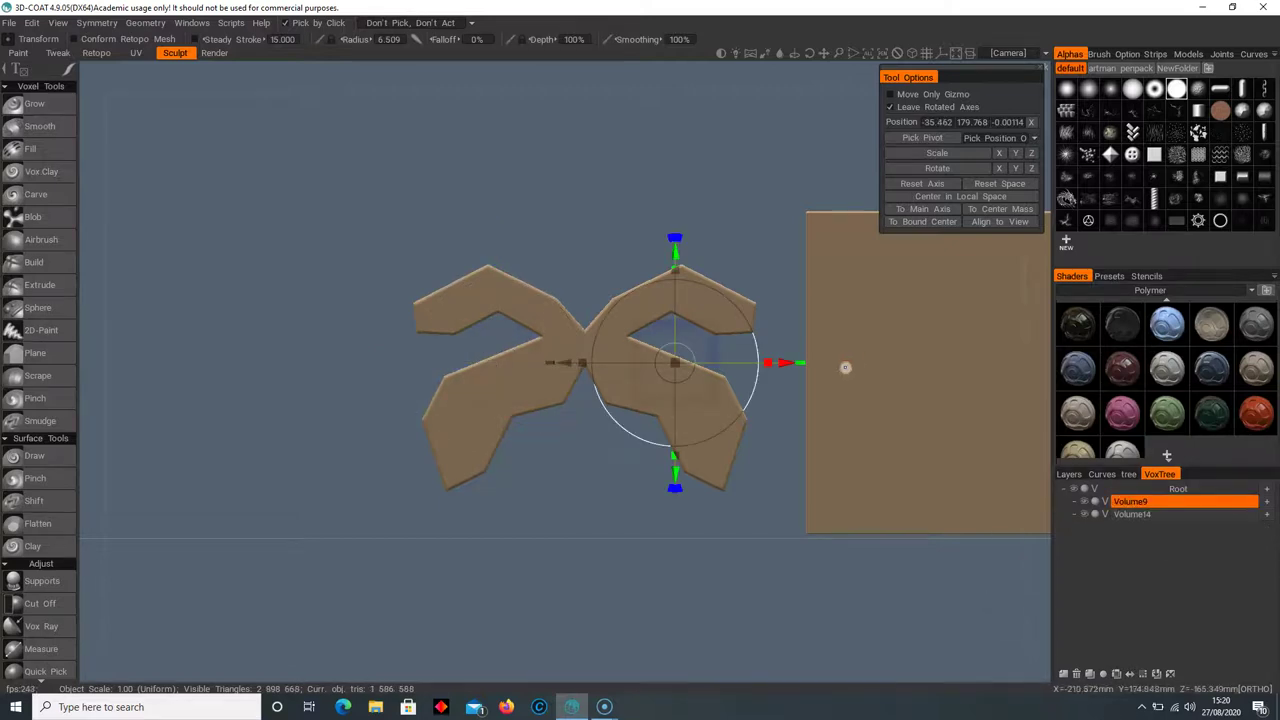
mouse_move(803, 363)
left_mouse_down()
mouse_move(707, 362)
mouse_move(791, 365)
left_mouse_up()
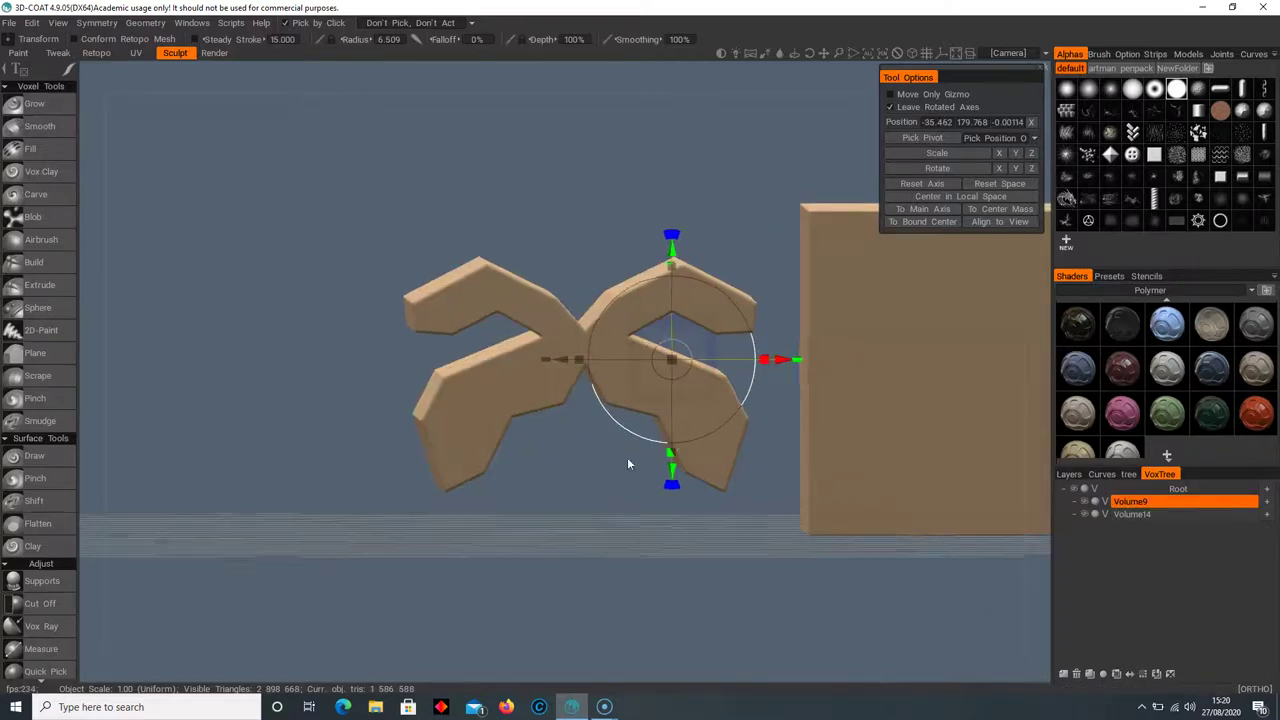
right_click_drag(627, 457, 960, 507)
left_click_drag(960, 507, 760, 503)
scroll(770, 505, "down", 8)
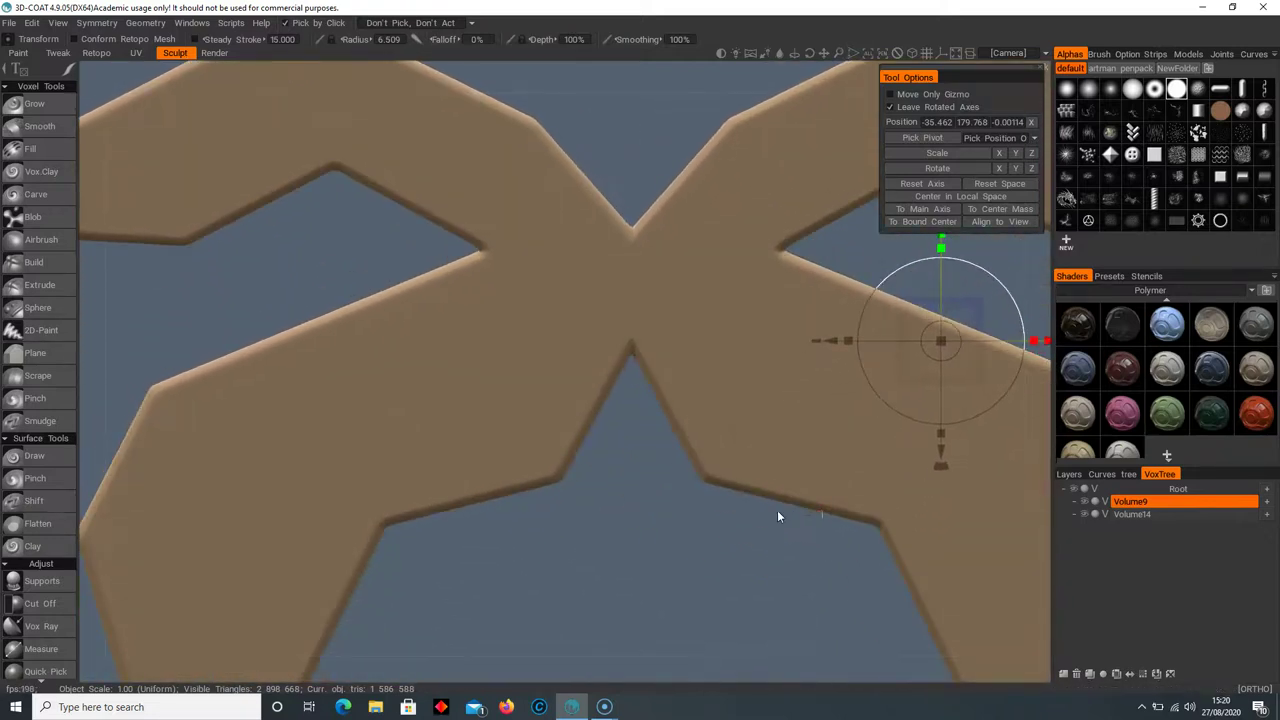
Undo the merge into Volume9 and the last move of the copied hook
key("ctrl+z")
key("ctrl+z")
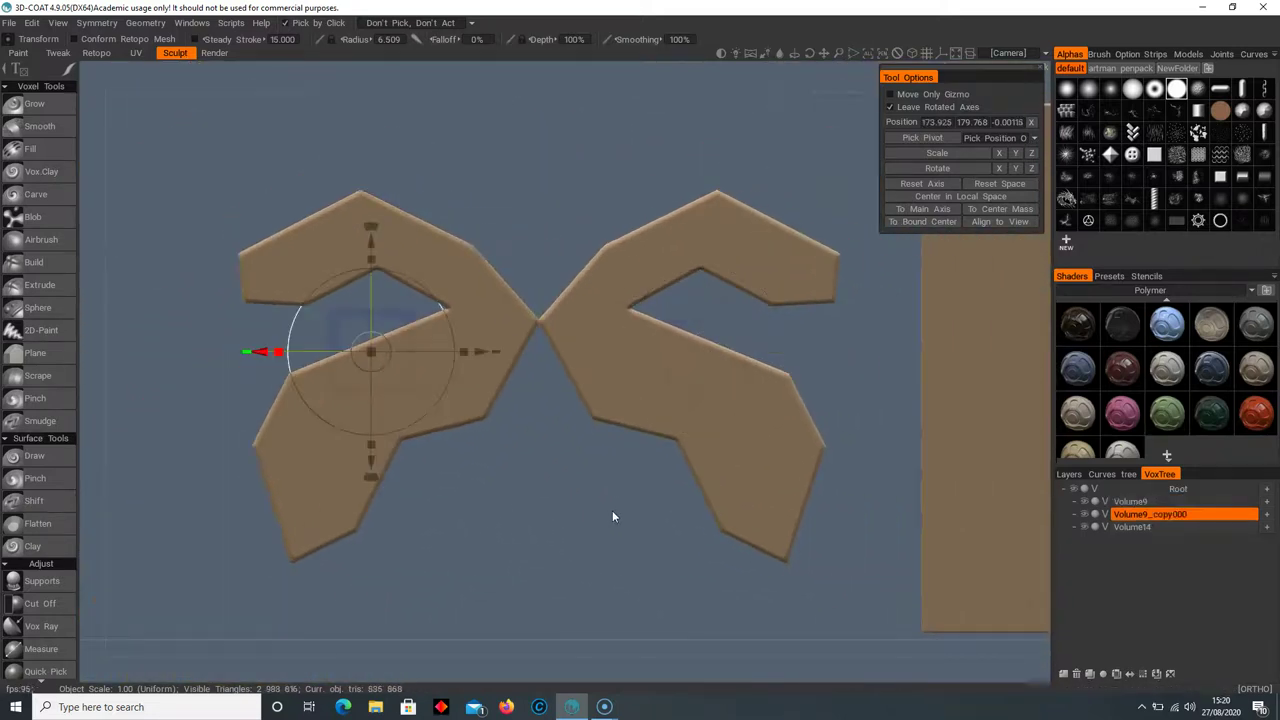
scroll(655, 505, "down", 4)
middle_click_drag(580, 490, 450, 490)
Move the Volume9 hook along X to about -539.2 so that it partly overlaps the far side of the cube
left_click(489, 314)
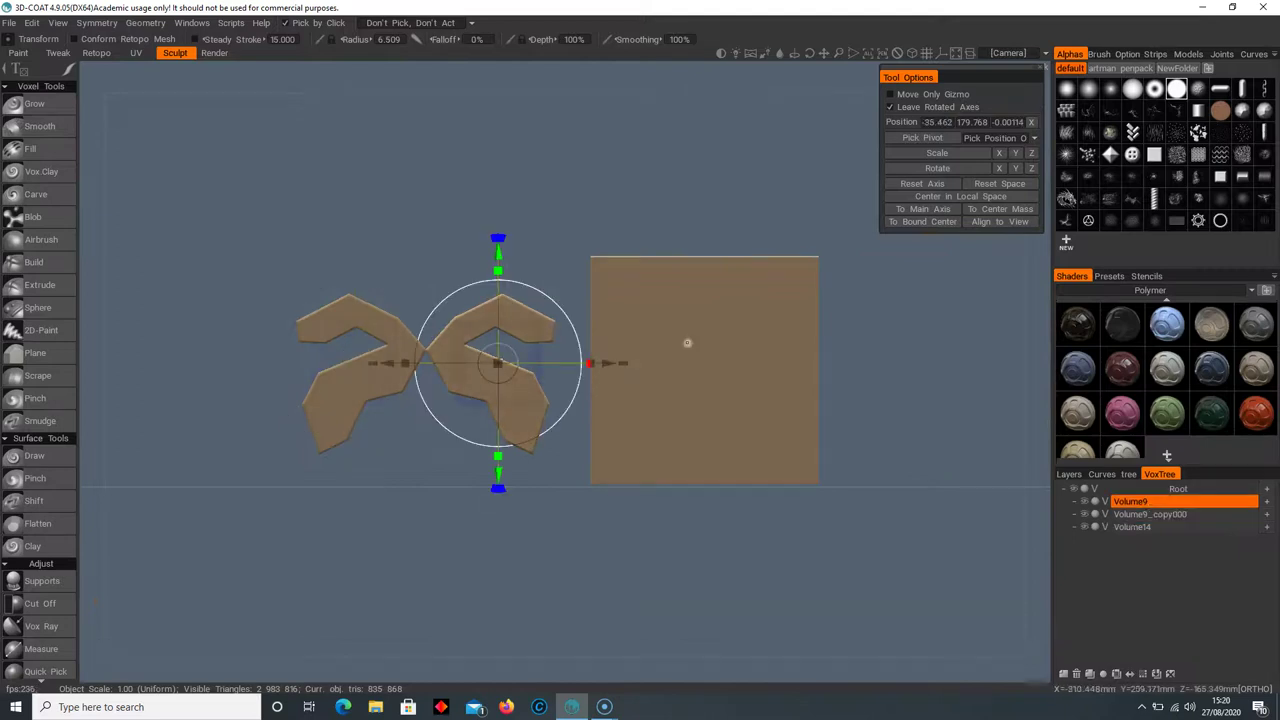
left_click_drag(603, 365, 1031, 357)
left_click_drag(965, 410, 758, 437)
left_click_drag(806, 358, 787, 358)
left_click_drag(649, 428, 780, 358)
Reorder the voxel tree so Volume14 comes before Volume9, and delete Volume9_copy000
left_click(1200, 514)
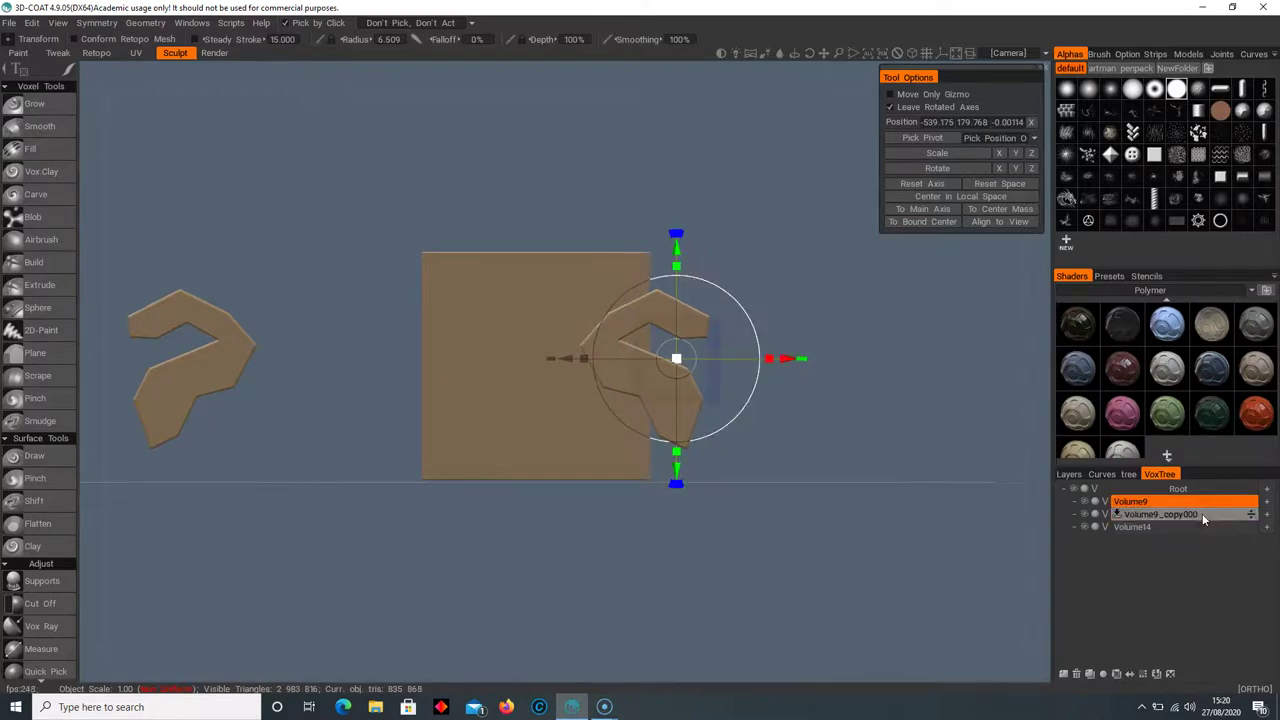
left_click(1200, 501)
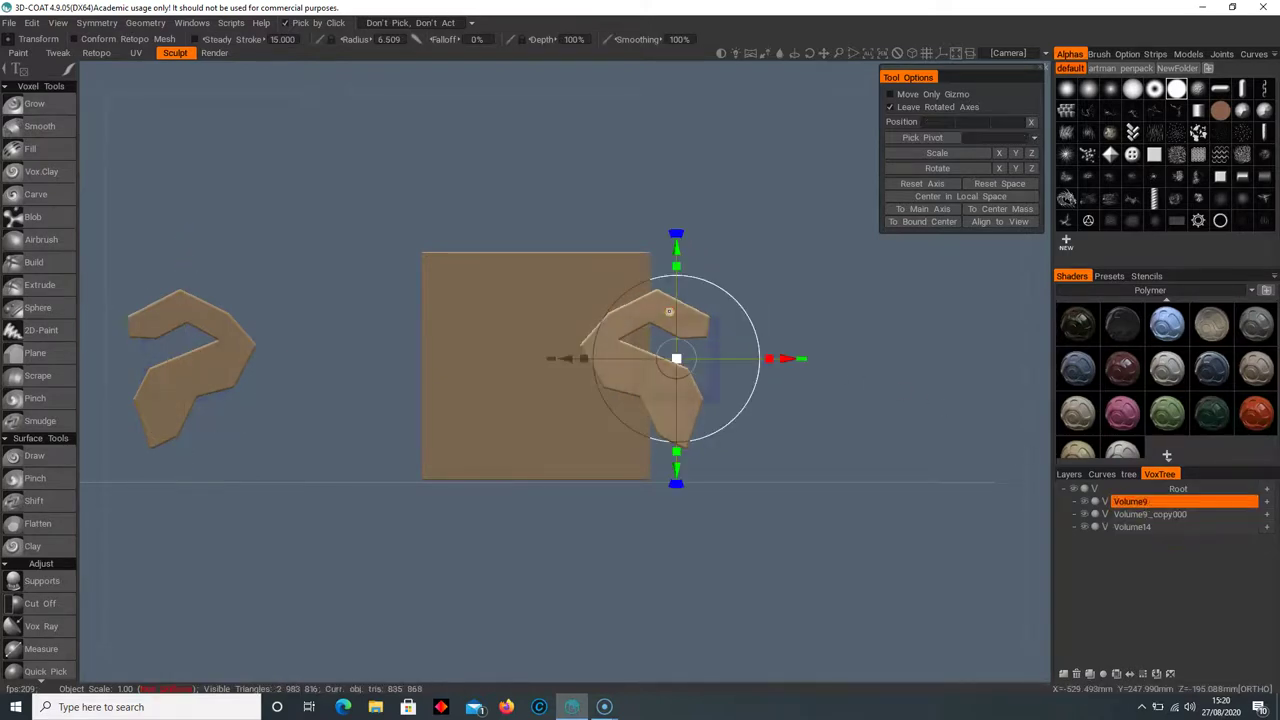
left_click(1148, 527)
left_click_drag(1247, 527, 1247, 500)
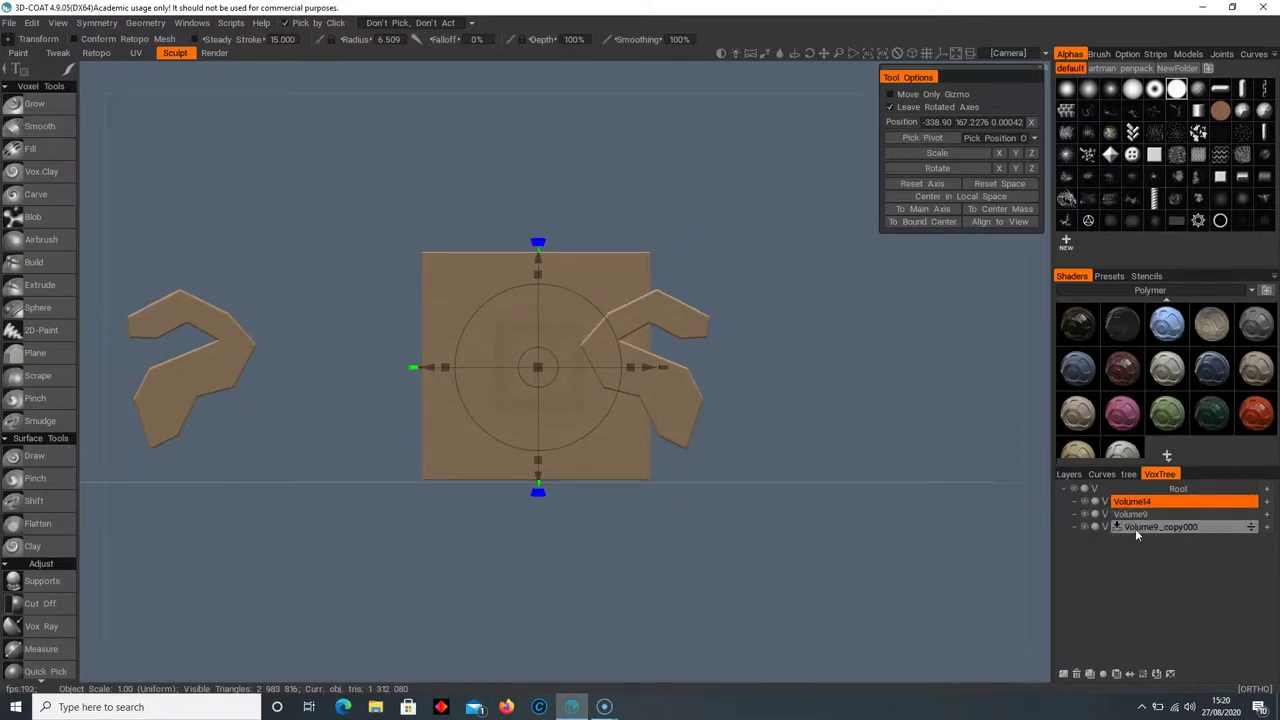
left_click(1139, 526)
left_click(1077, 674)
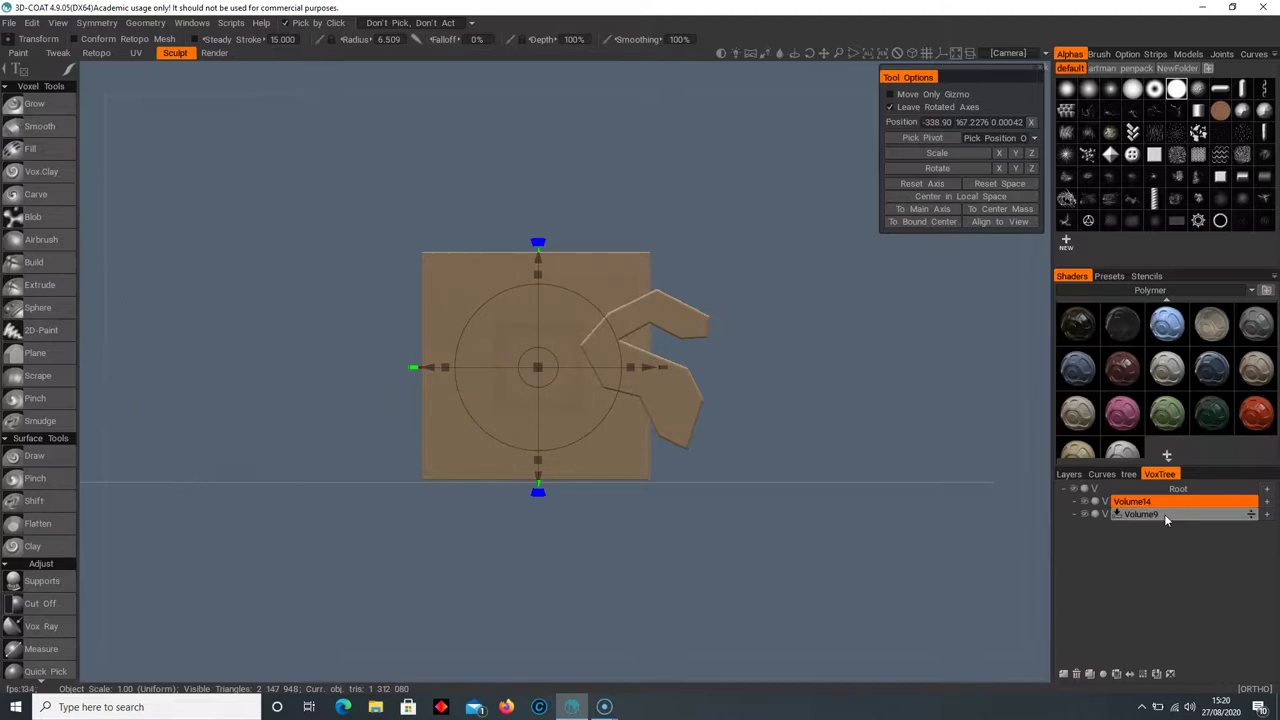
Try combining the Volume9 hook with the Volume14 cube as a subtraction and as a merge, undoing each operation
left_click(1164, 514)
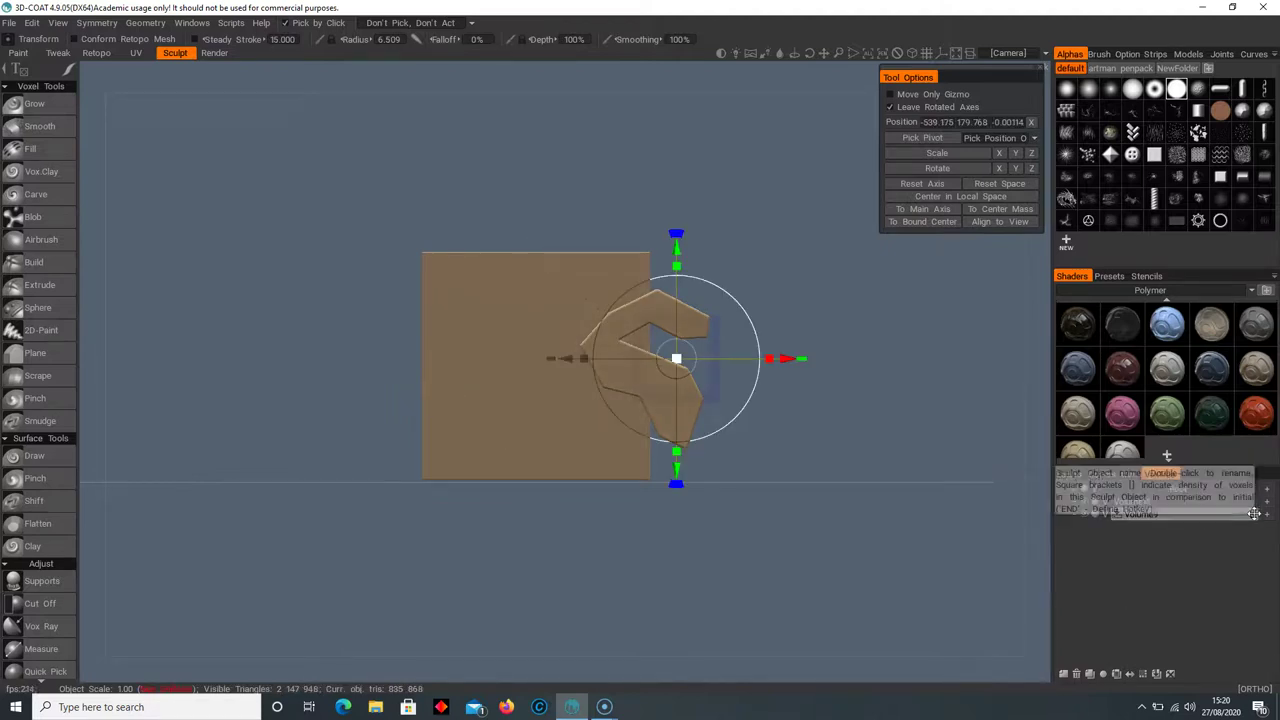
left_click_drag(1252, 514, 1250, 502)
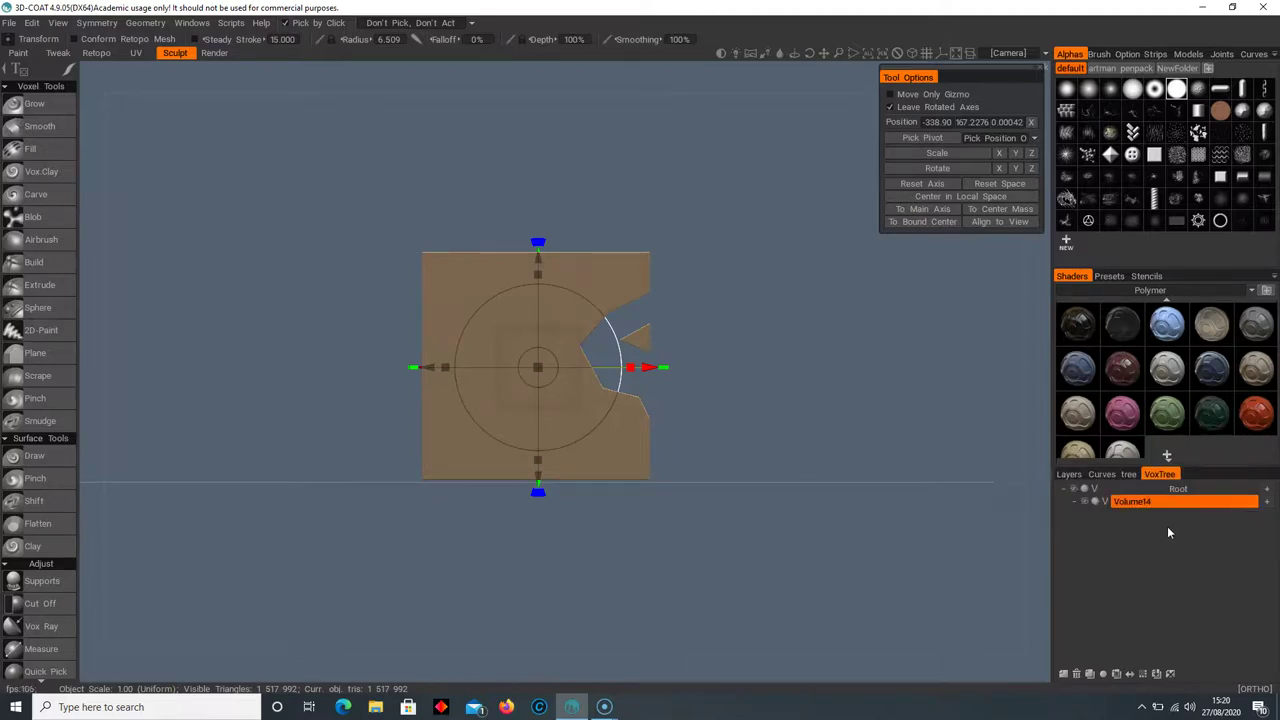
key("ctrl+z")
left_click_drag(1250, 514, 1250, 500)
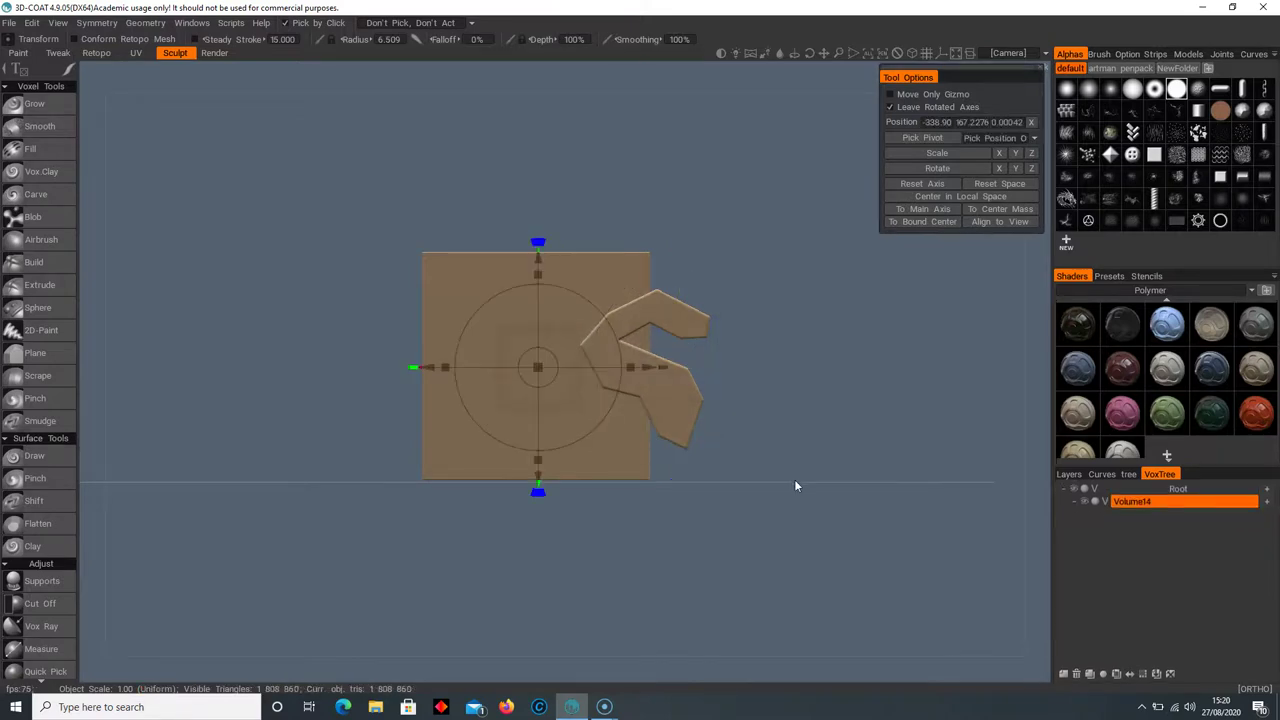
left_click_drag(795, 482, 853, 467)
Subtract the Volume9 hook from the Volume14 cube to cut the hook-shaped recess into its side
left_click(1248, 514)
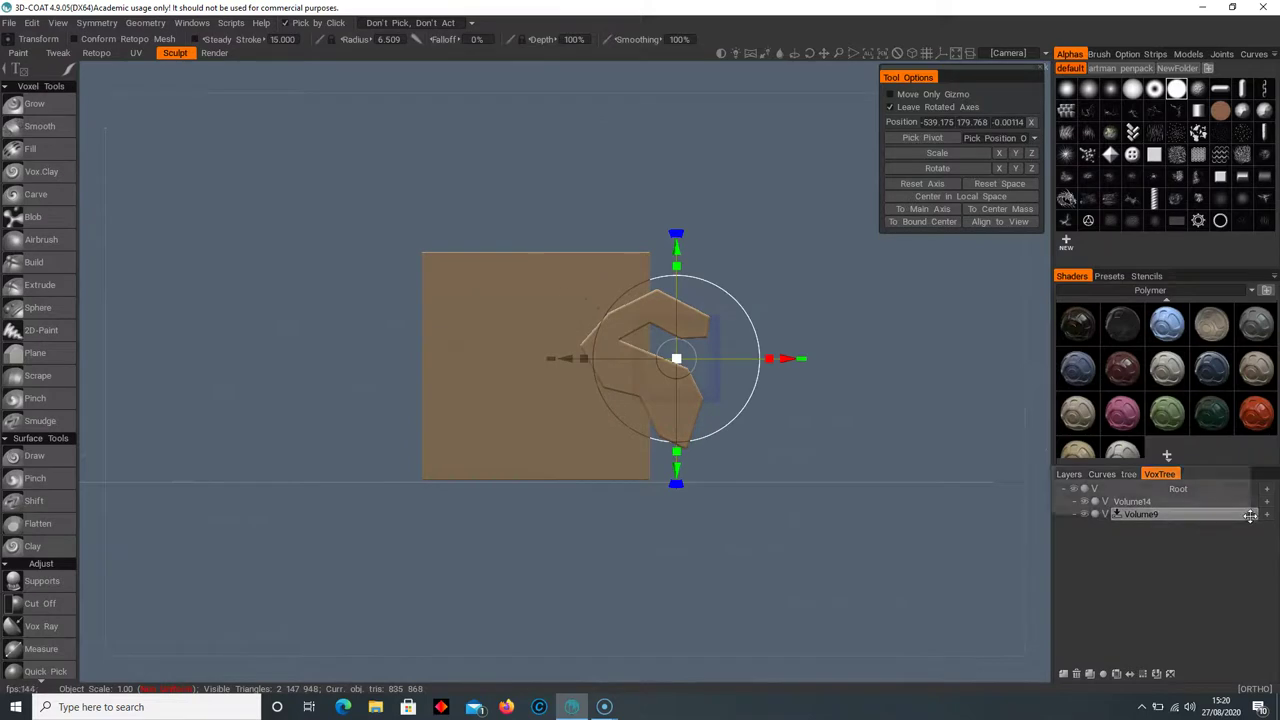
left_click_drag(1250, 514, 1251, 502)
left_click_drag(718, 458, 785, 486)
right_click_drag(785, 486, 955, 489)
left_click_drag(955, 489, 828, 456)
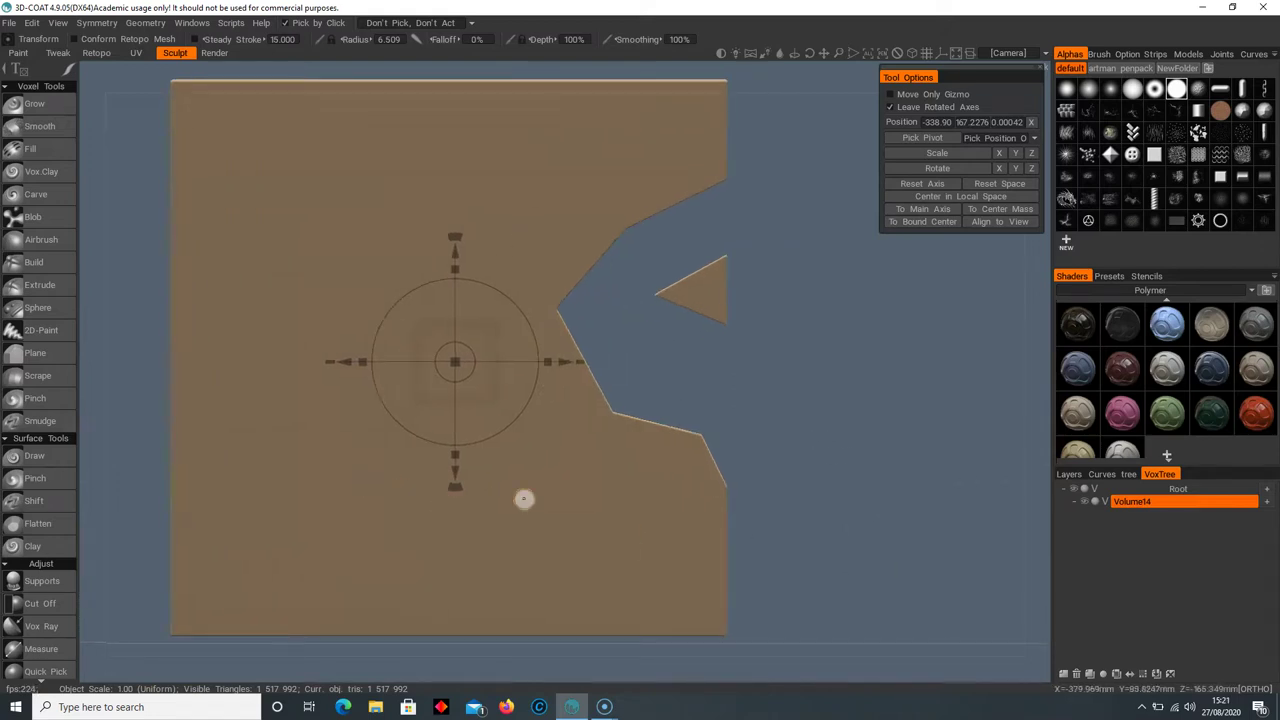
mouse_move(760, 406)
left_mouse_down()
mouse_move(672, 407)
mouse_move(777, 393)
left_mouse_up()
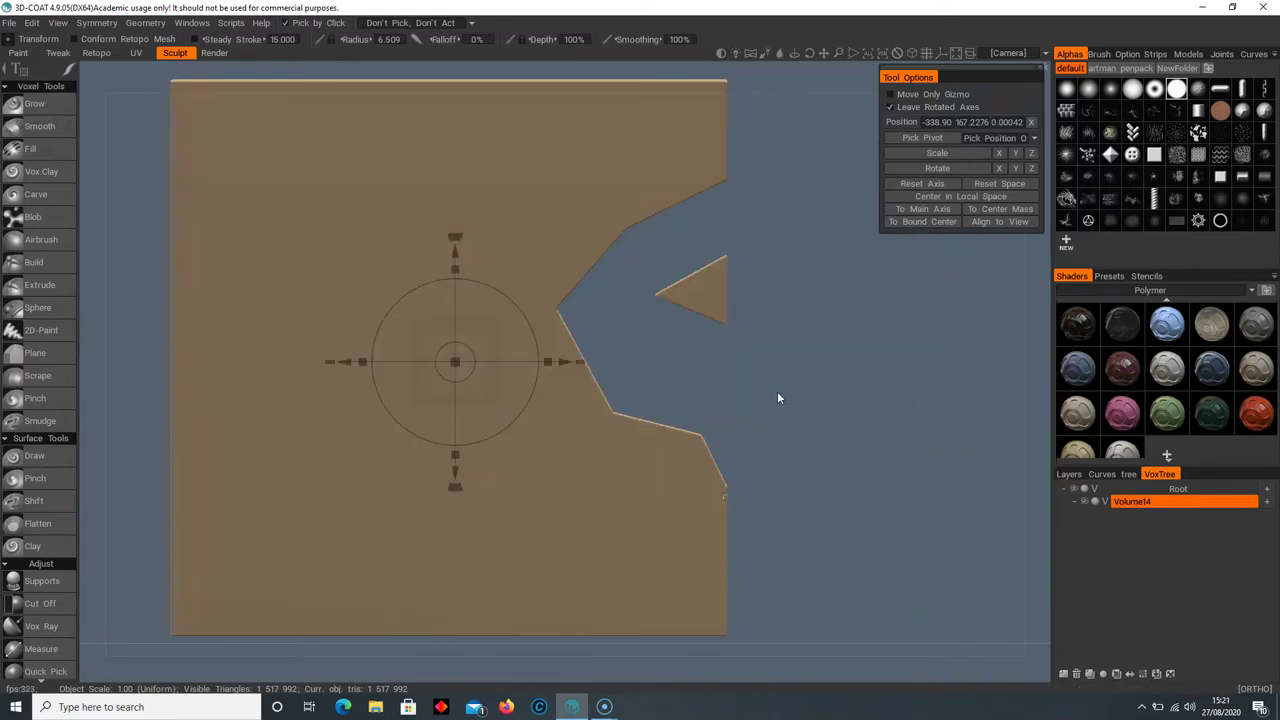
scroll(770, 384, "down", 3)
middle_click_drag(691, 380, 776, 380)
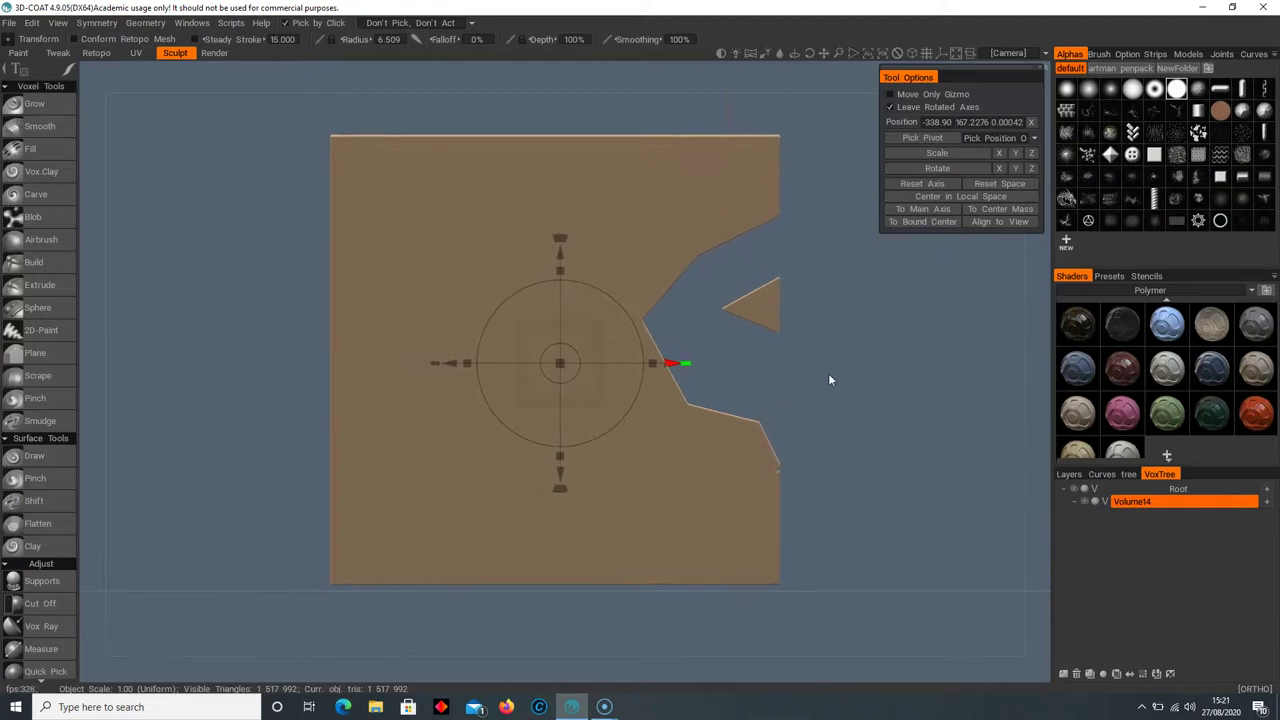
scroll(802, 367, "down", 1)
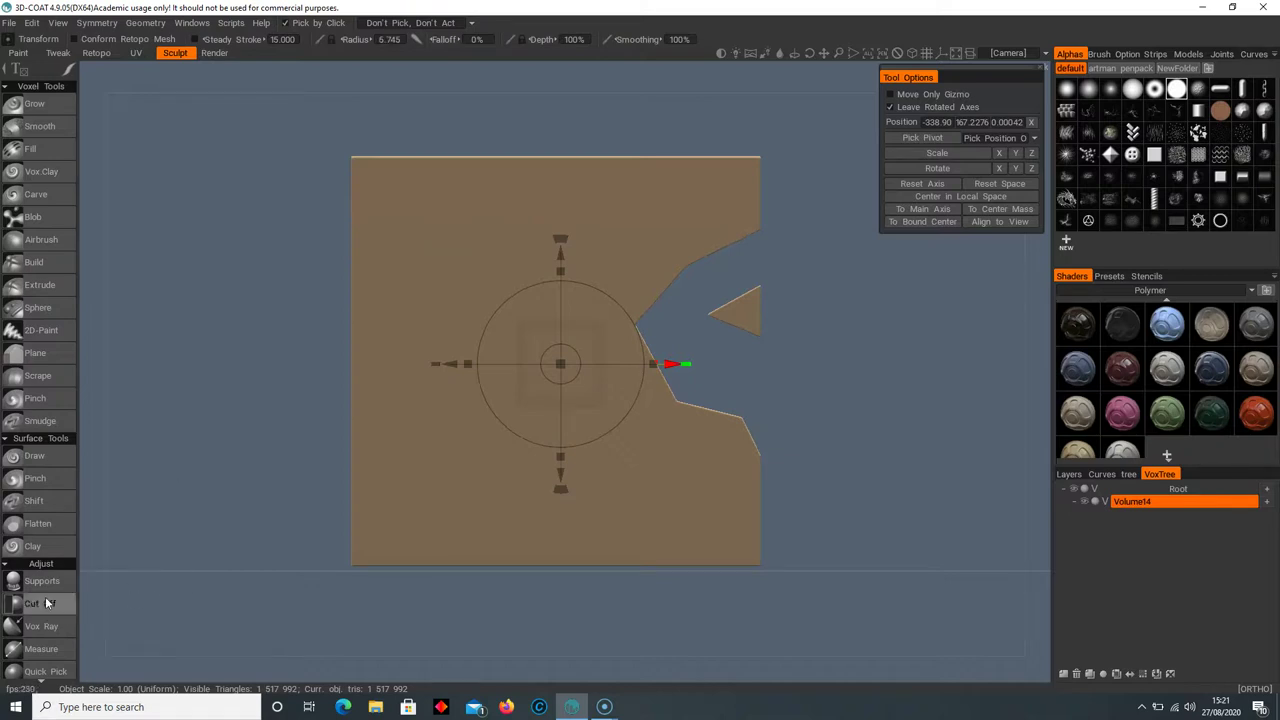
scroll(45, 603, "down", 5)
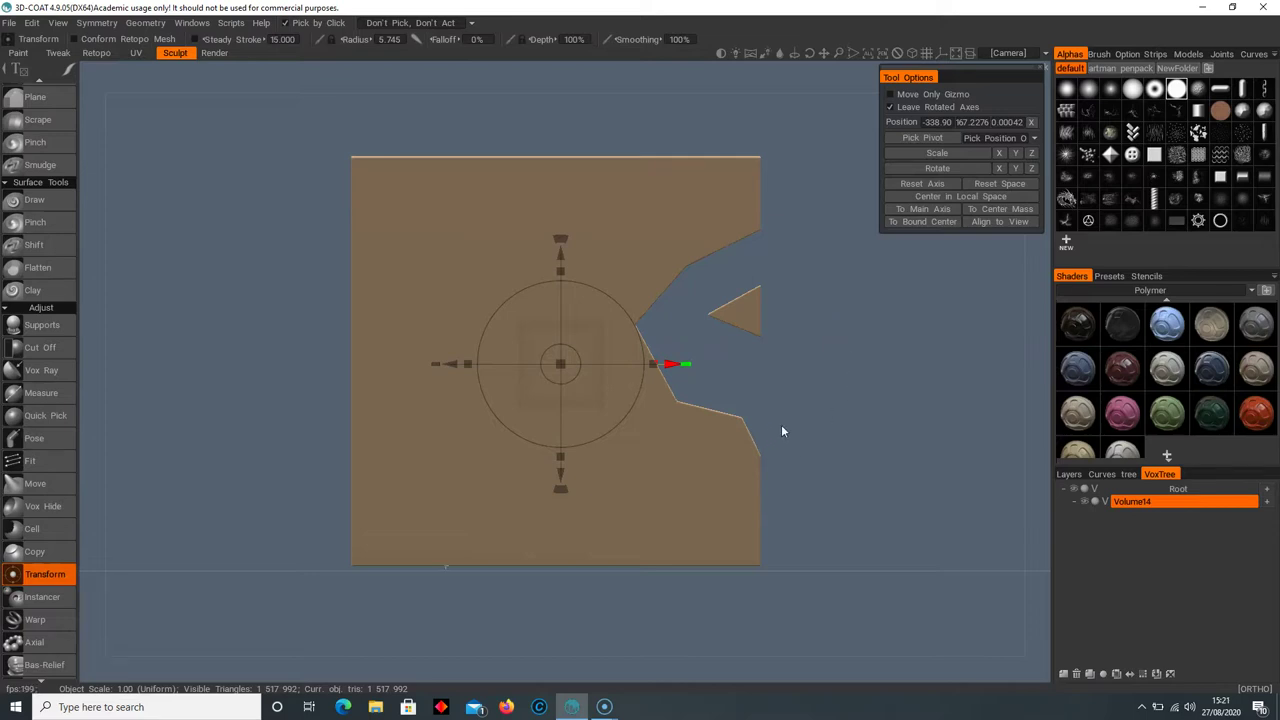
right_click_drag(791, 430, 800, 429)
middle_click_drag(800, 429, 807, 429)
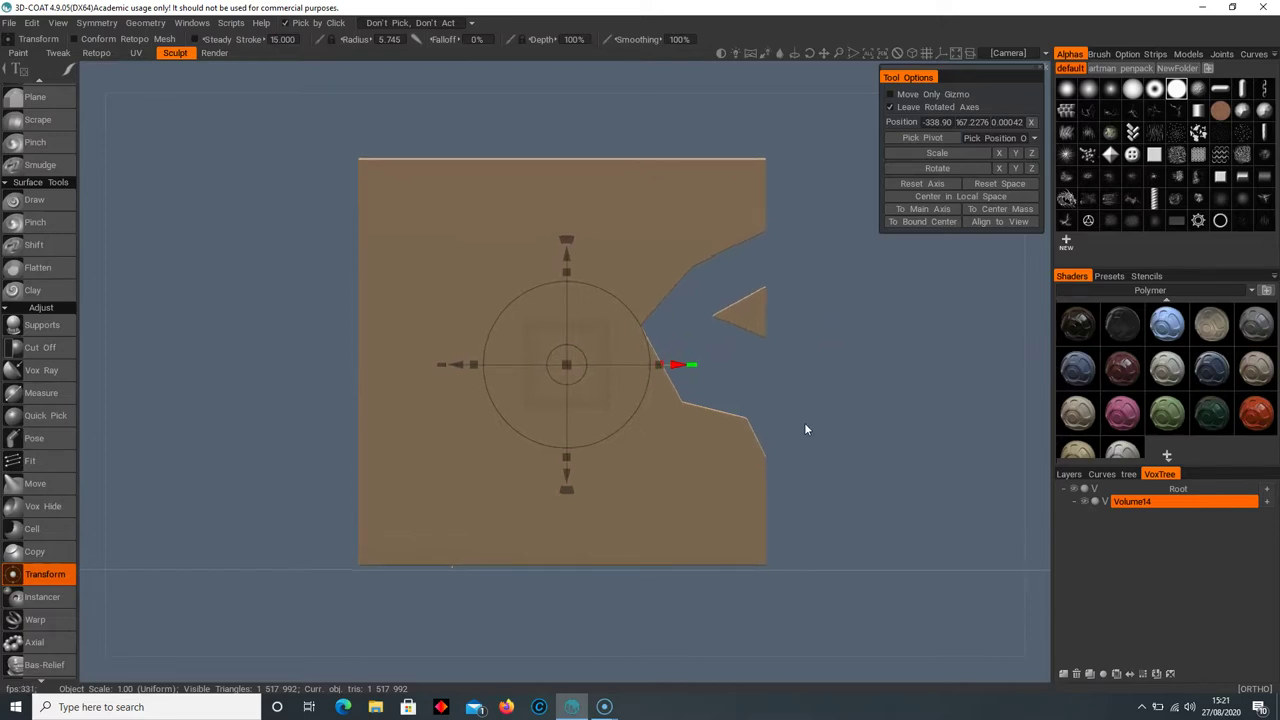